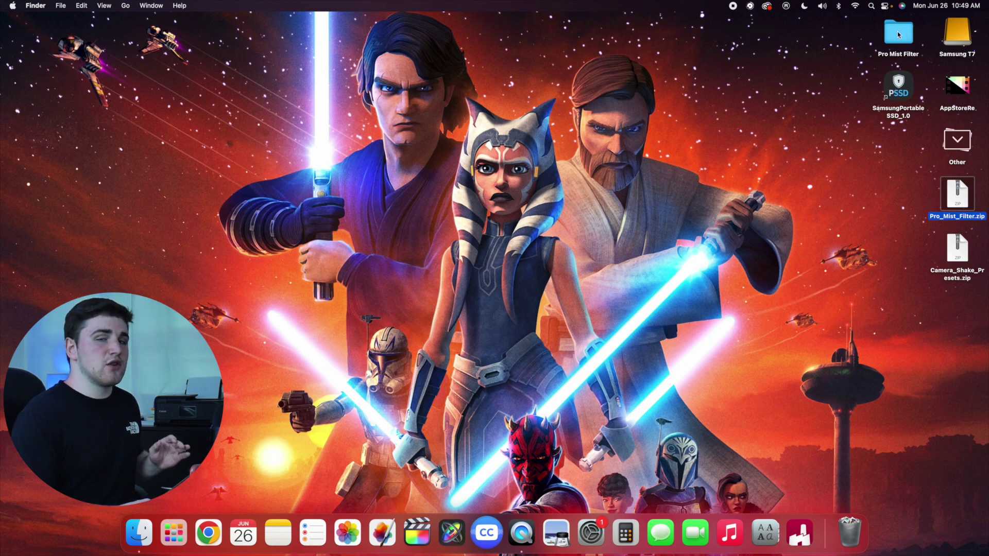
View the contents of the Pro Mist Filter folder on the desktop and close its window.
double_click(898, 33)
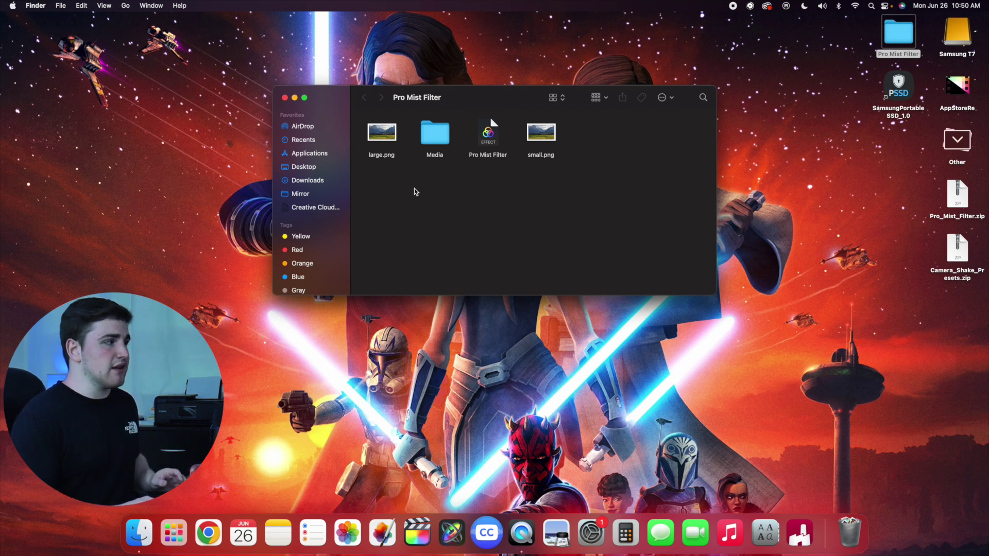
click(285, 98)
key(cmd+w)
click(349, 122)
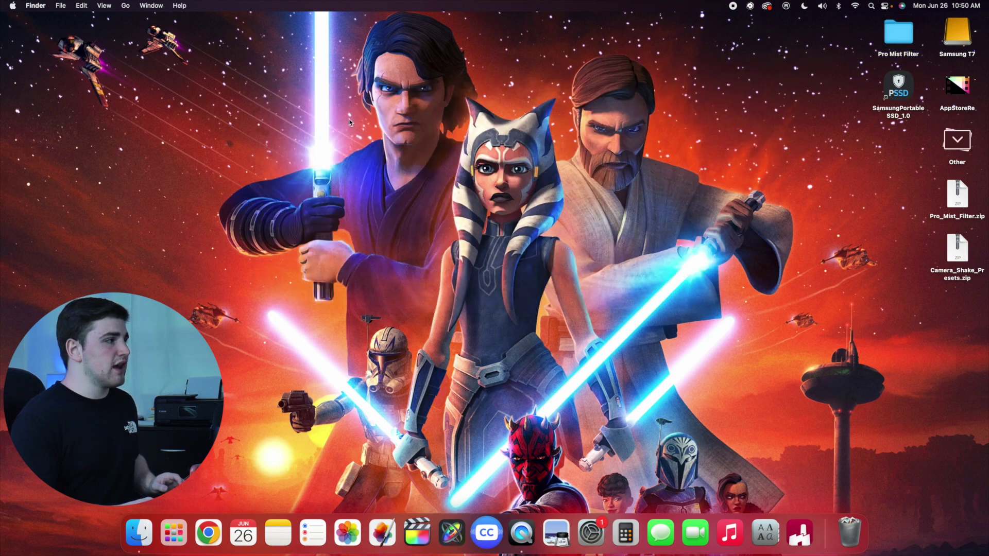
Open the Movies folder inside the Home folder.
click(125, 5)
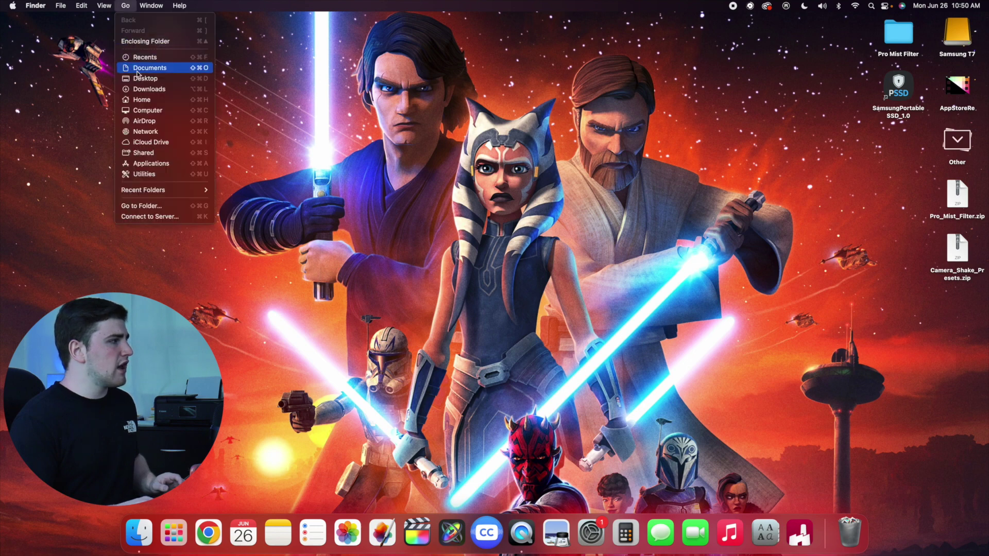
click(148, 101)
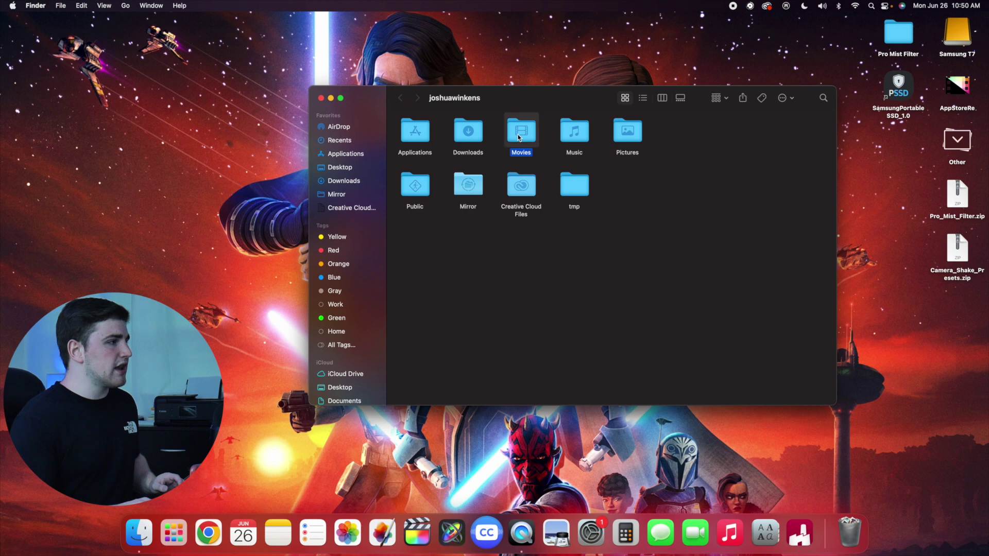
double_click(519, 135)
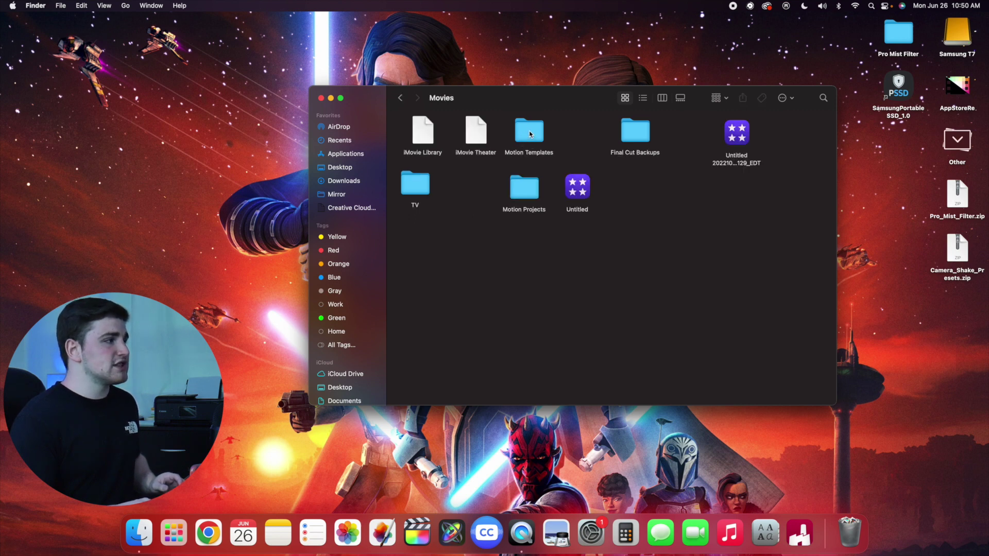
Check the name and extension of the Motion Templates folder in its info window, and close that window.
click(530, 134)
right_click(530, 134)
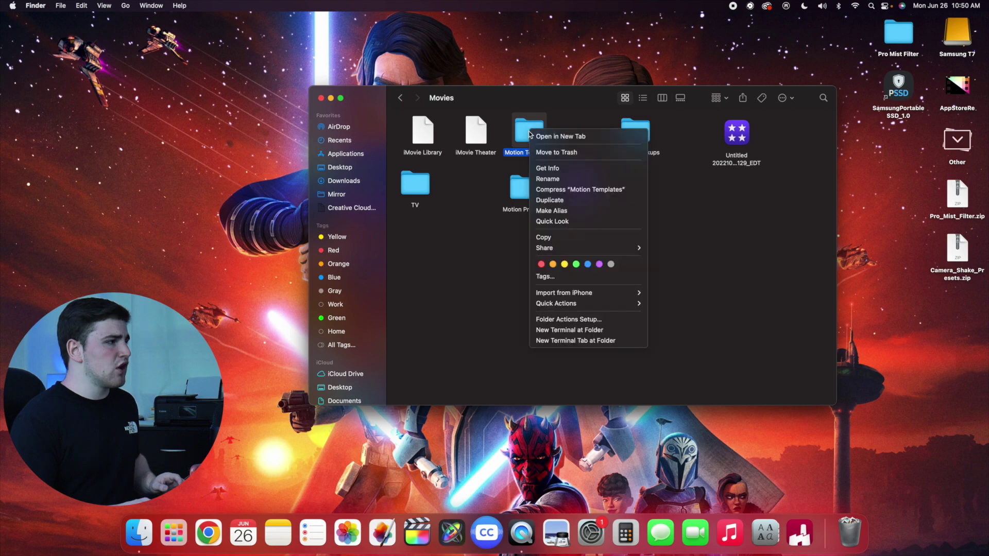
click(544, 171)
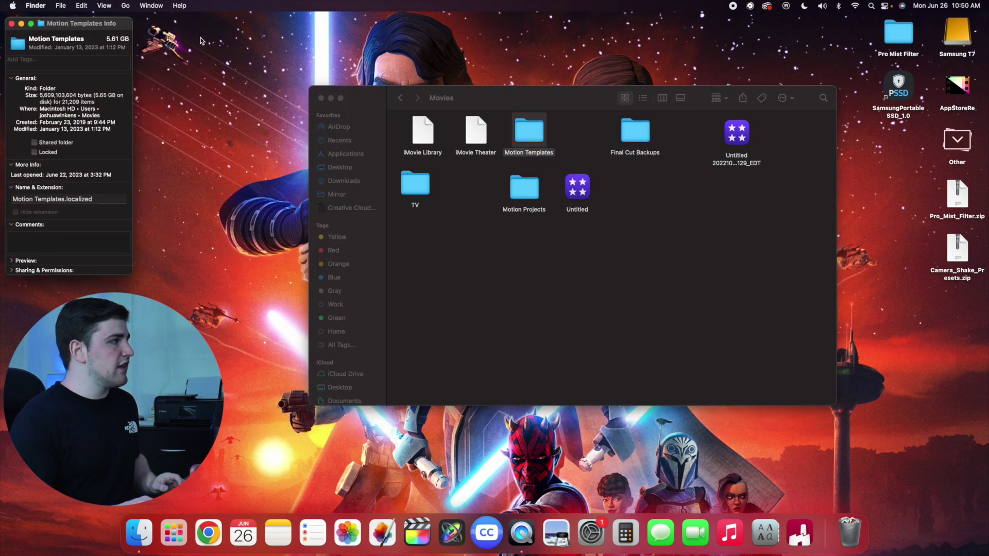
drag(118, 27, 469, 89)
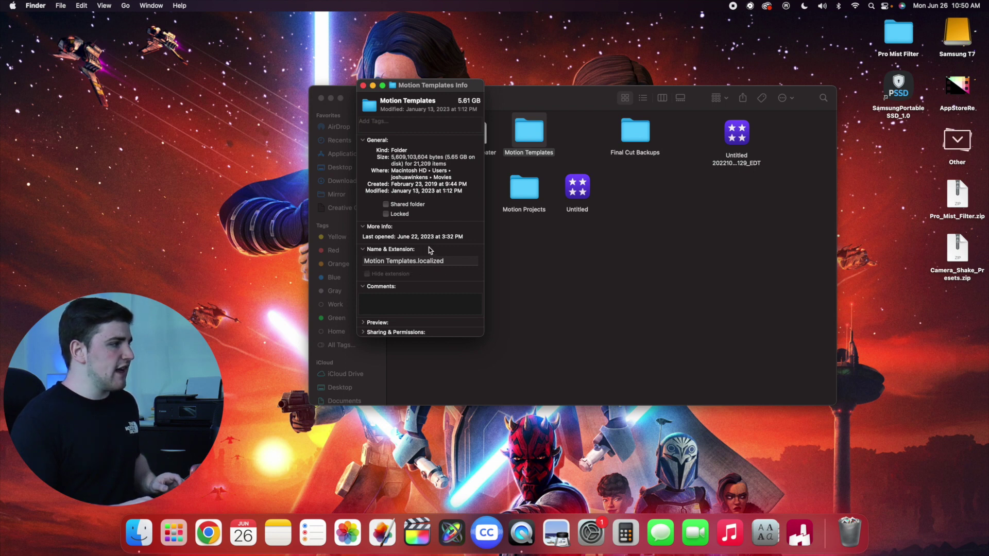
click(363, 85)
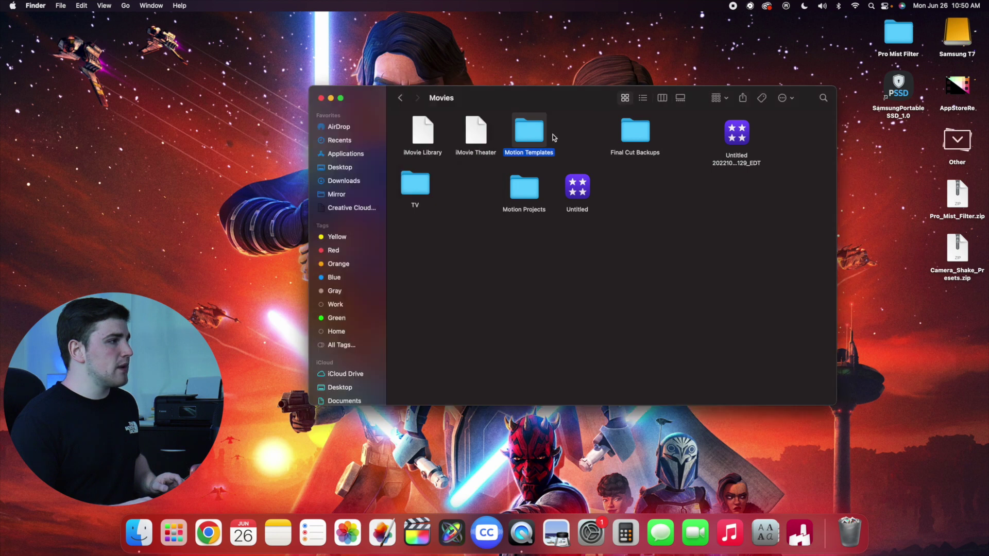
Open the My Effects folder within Motion Templates > Effects, the install location for the Pro Mist Filter folder.
double_click(530, 131)
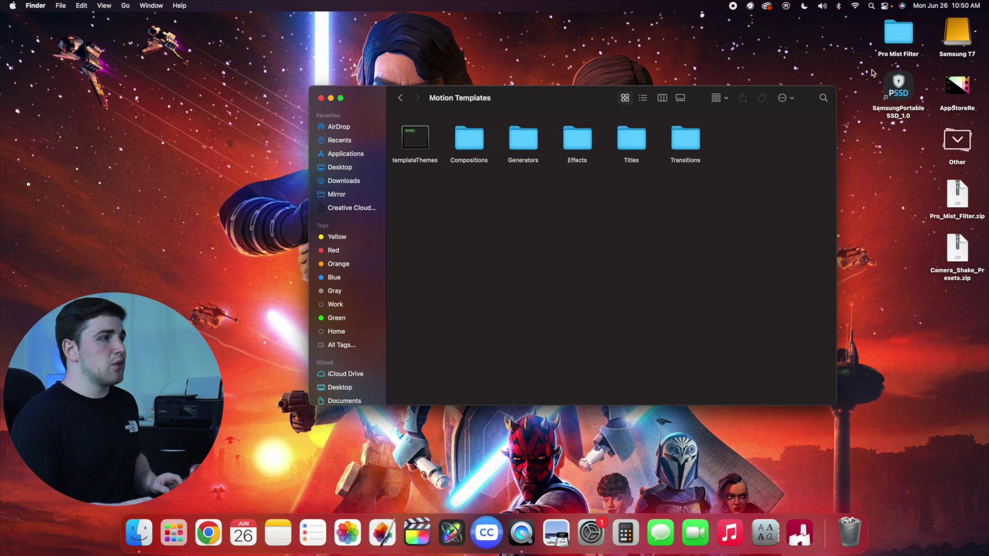
click(900, 36)
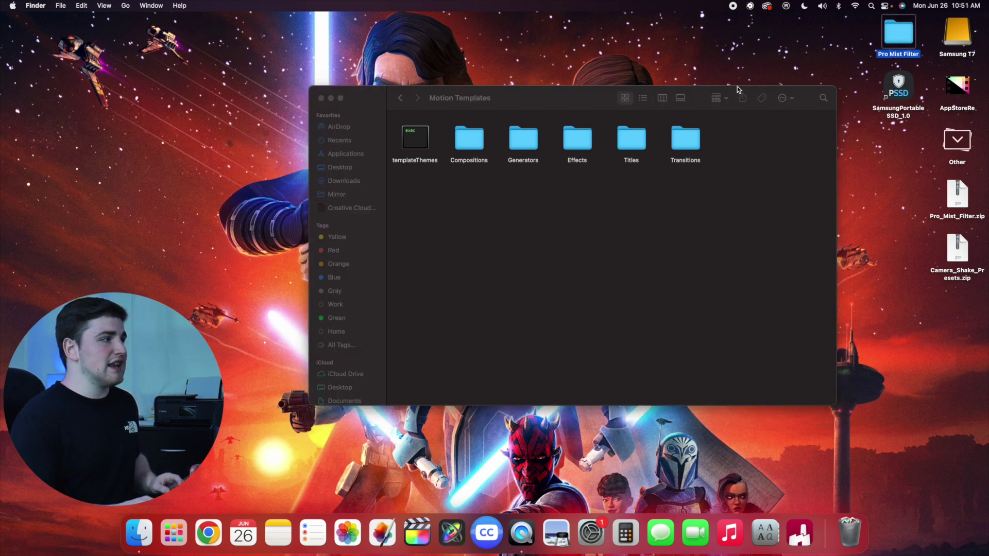
double_click(577, 139)
double_click(530, 143)
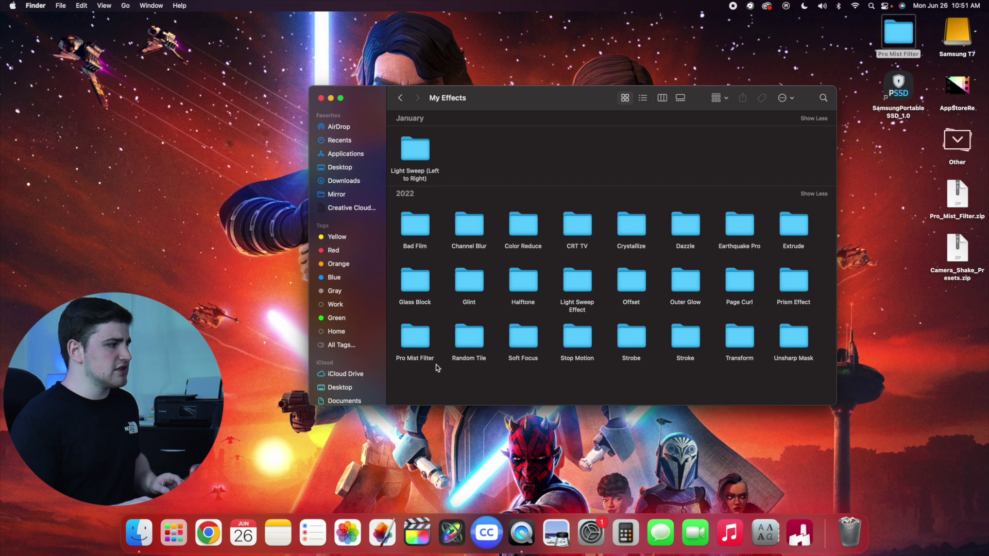
Return to Motion Templates, check the Effects folder's name and extension in its info window, and close both windows.
click(401, 98)
click(401, 99)
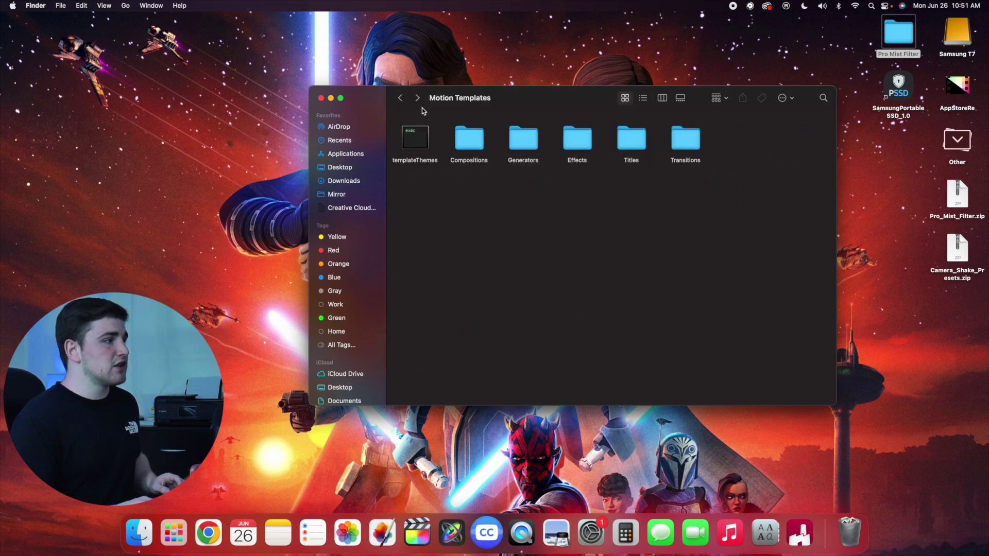
right_click(577, 138)
click(594, 175)
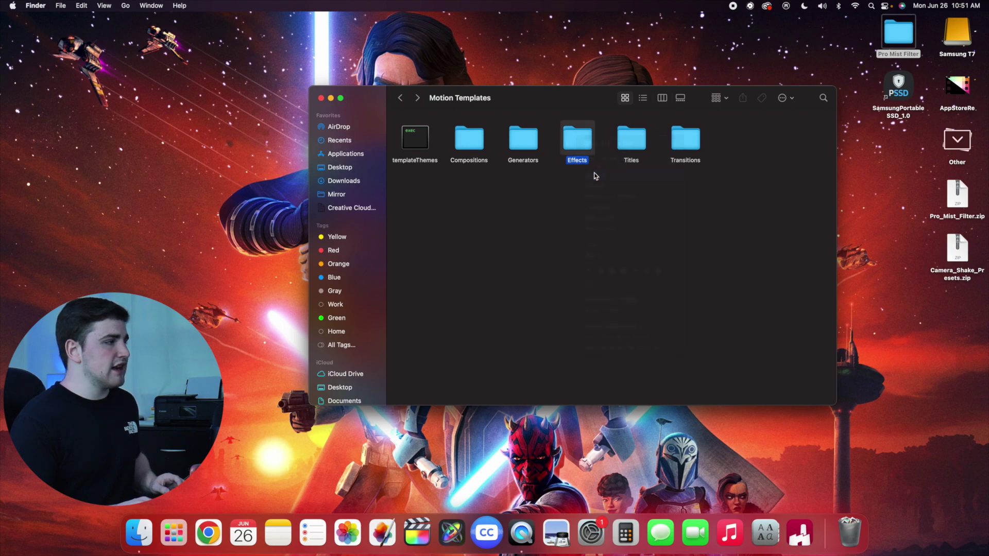
drag(109, 25, 461, 82)
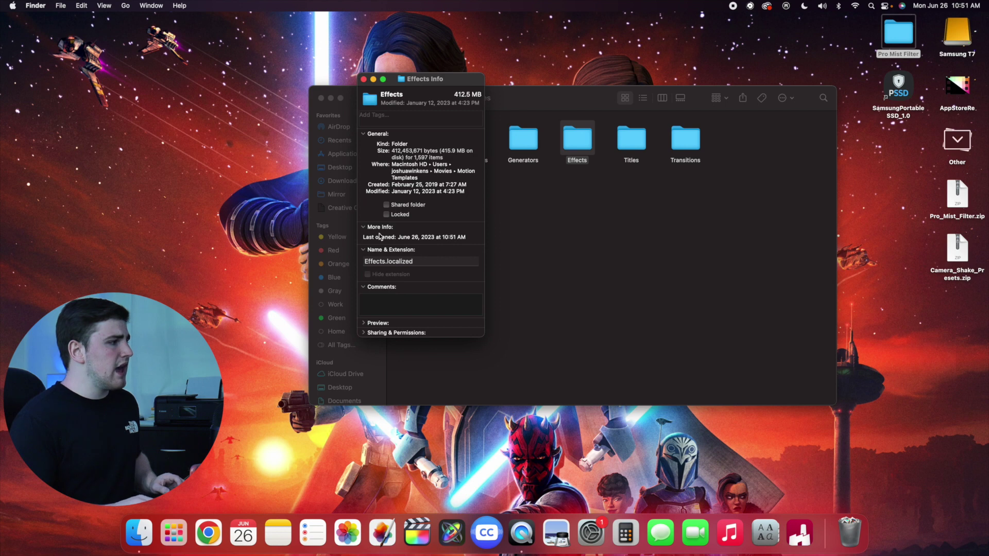
click(364, 80)
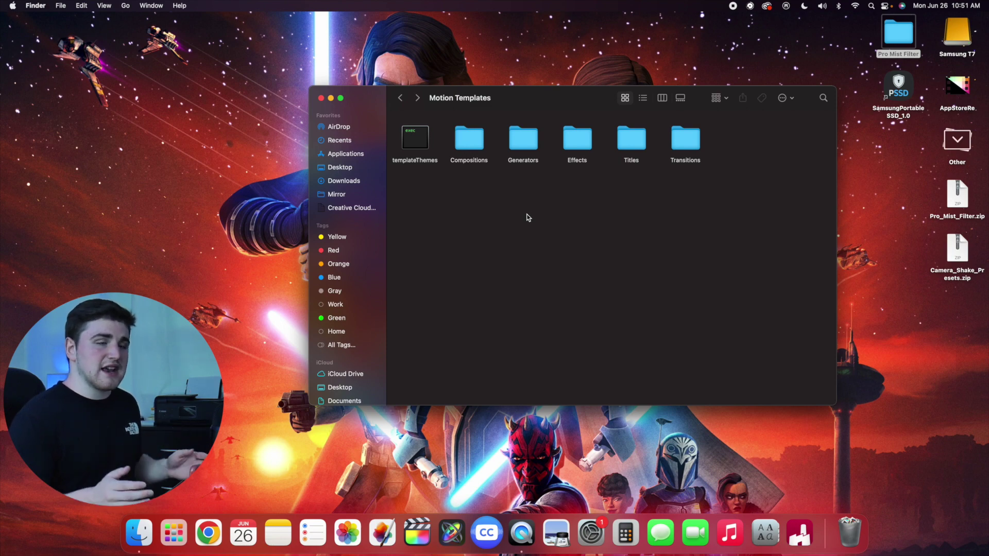
click(322, 99)
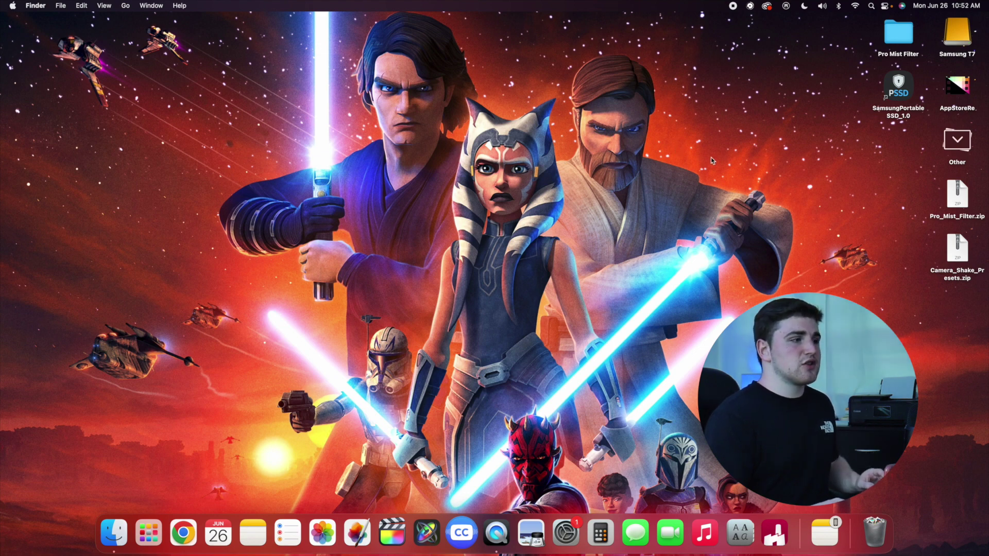
Extract Camera_Shake_Presets.zip and move both Camera Shake 01 and 02 effectsPreset files from the extracted folder to the desktop.
double_click(957, 247)
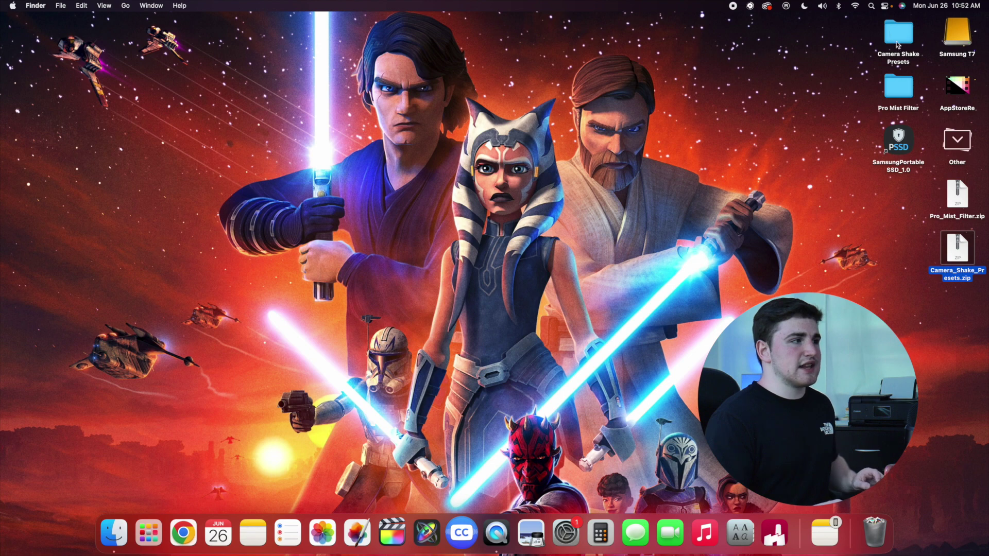
double_click(897, 40)
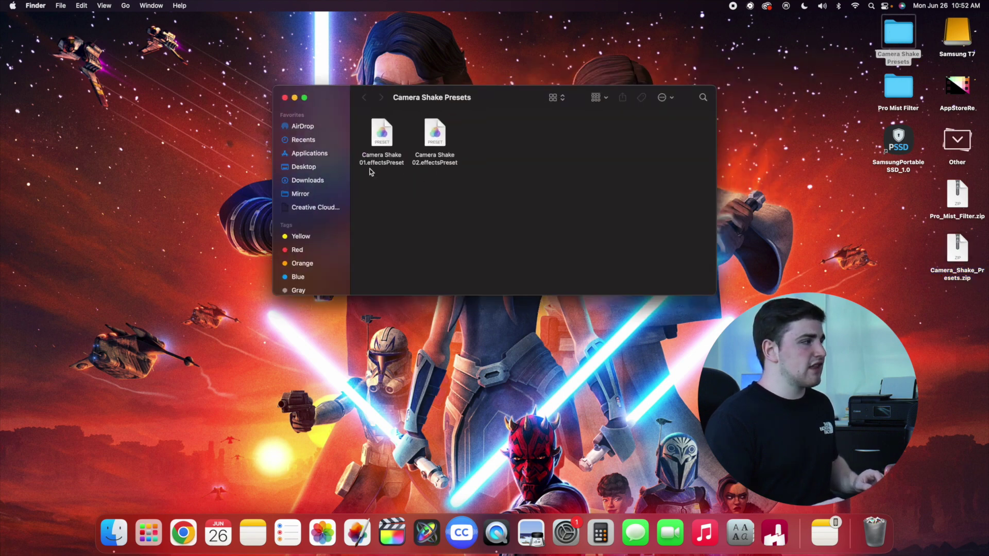
drag(362, 135, 535, 320)
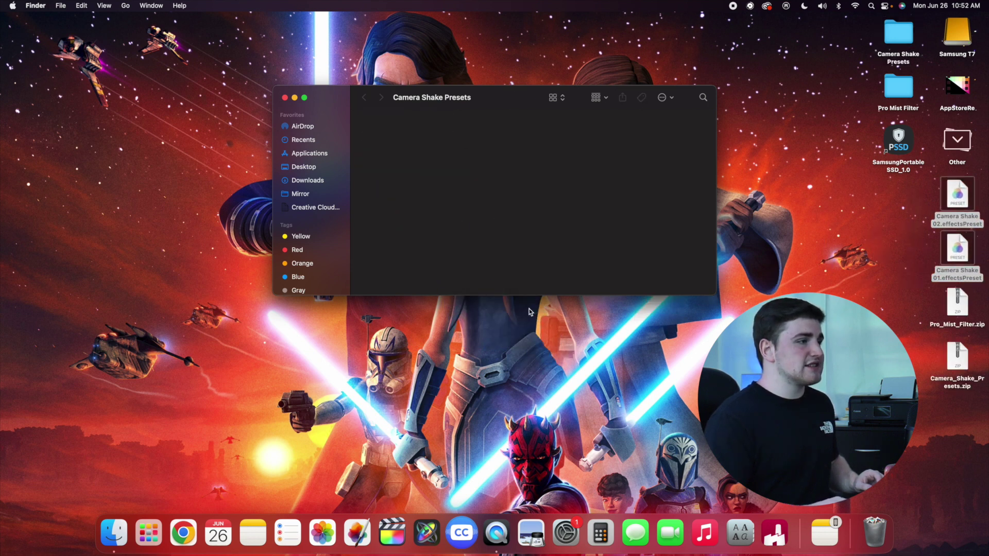
click(285, 97)
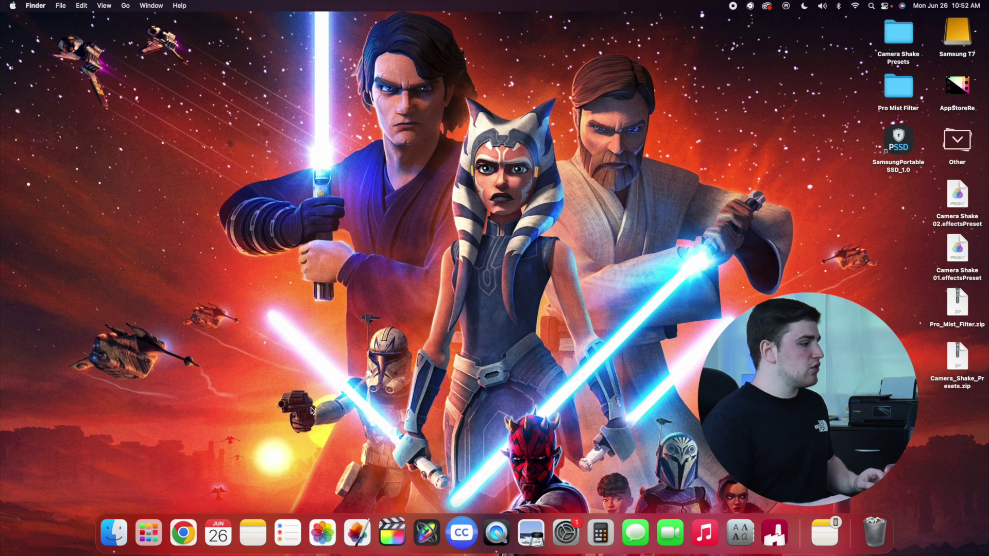
Open the hidden user Library folder in a new Finder window.
click(114, 530)
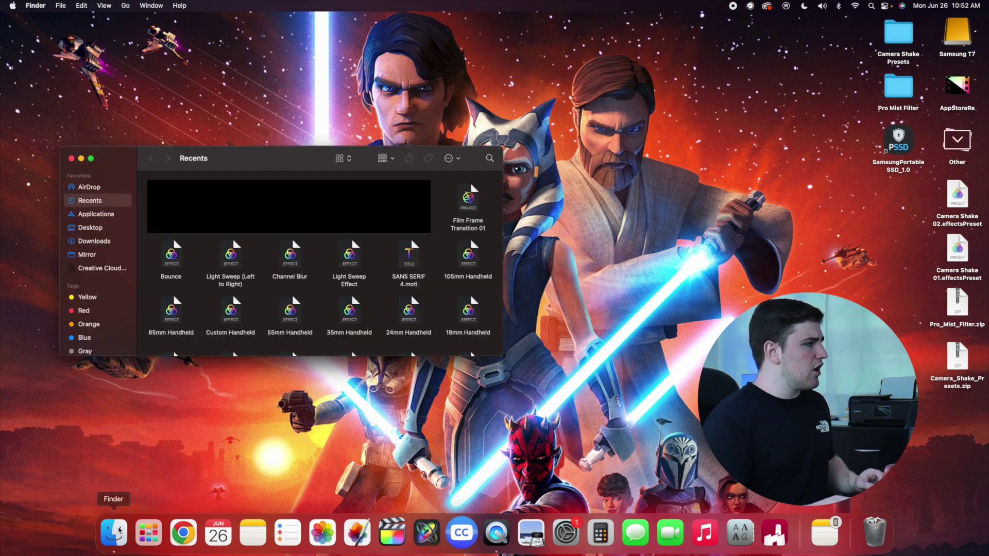
click(109, 218)
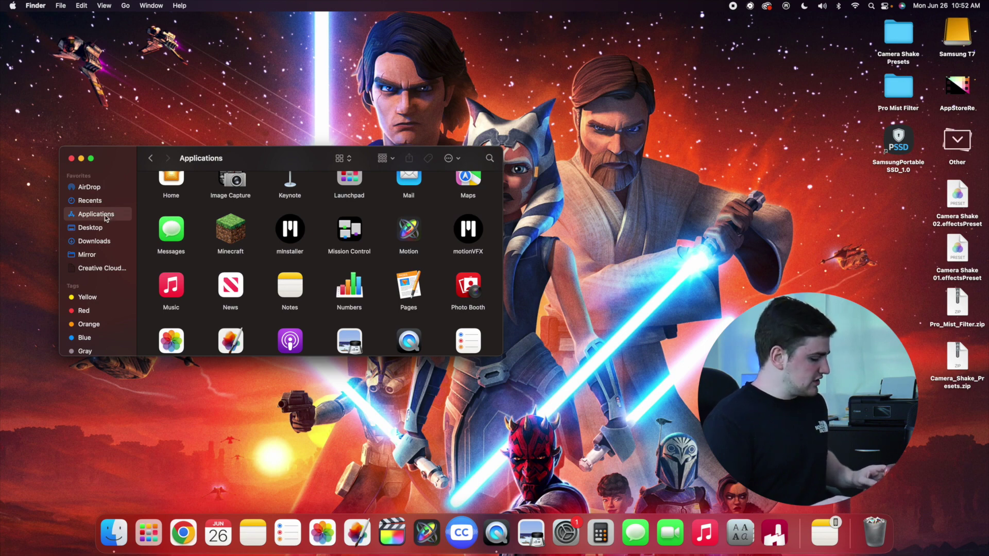
click(125, 5)
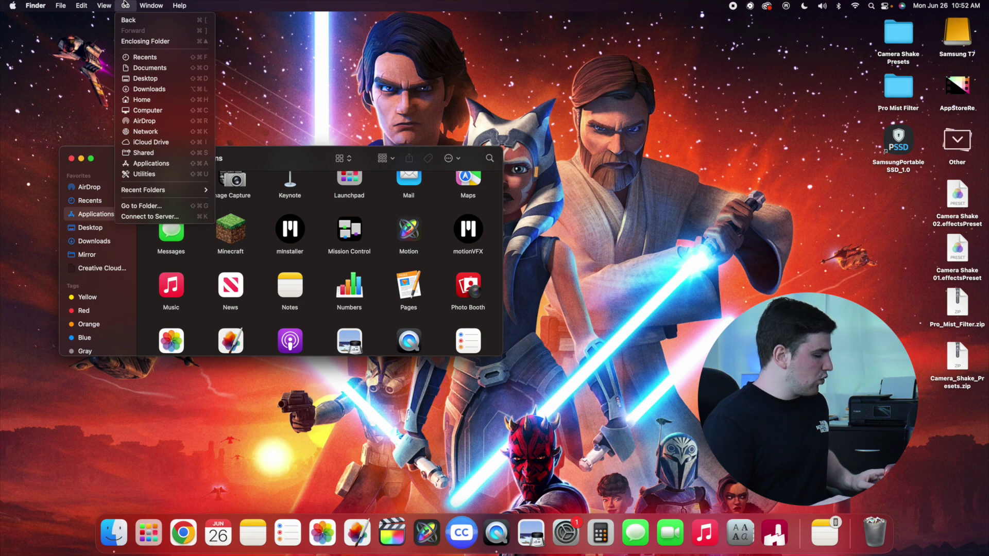
key(alt)
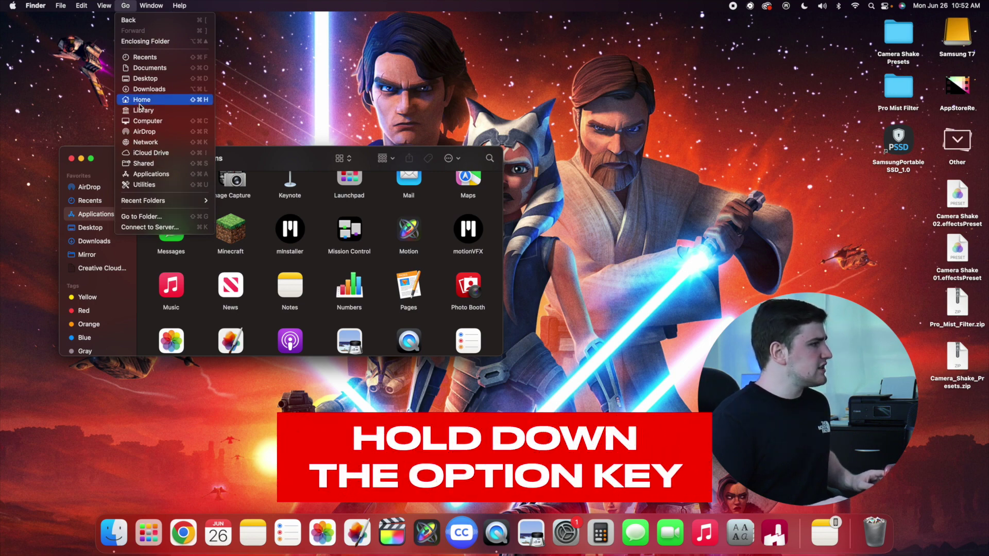
key(alt)
key(alt)
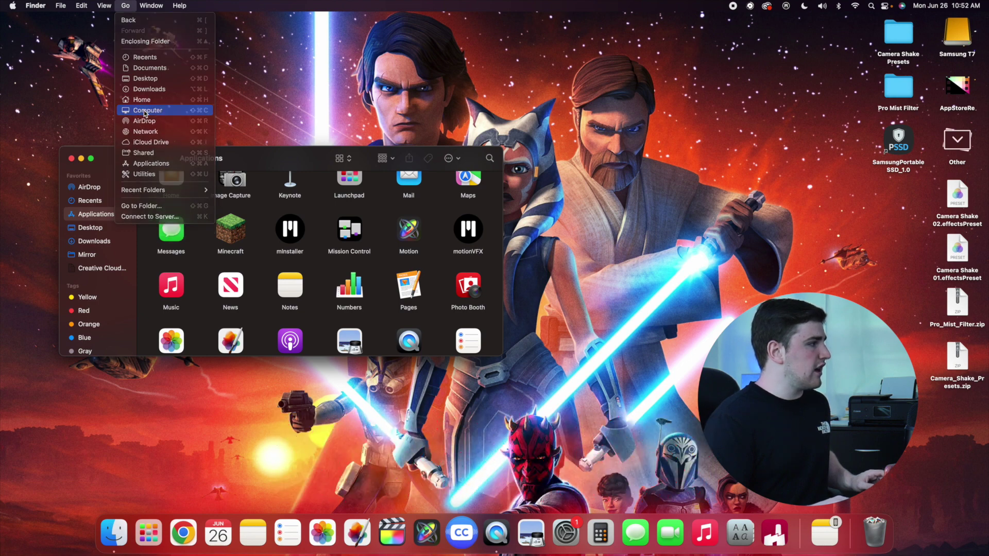
click(144, 110)
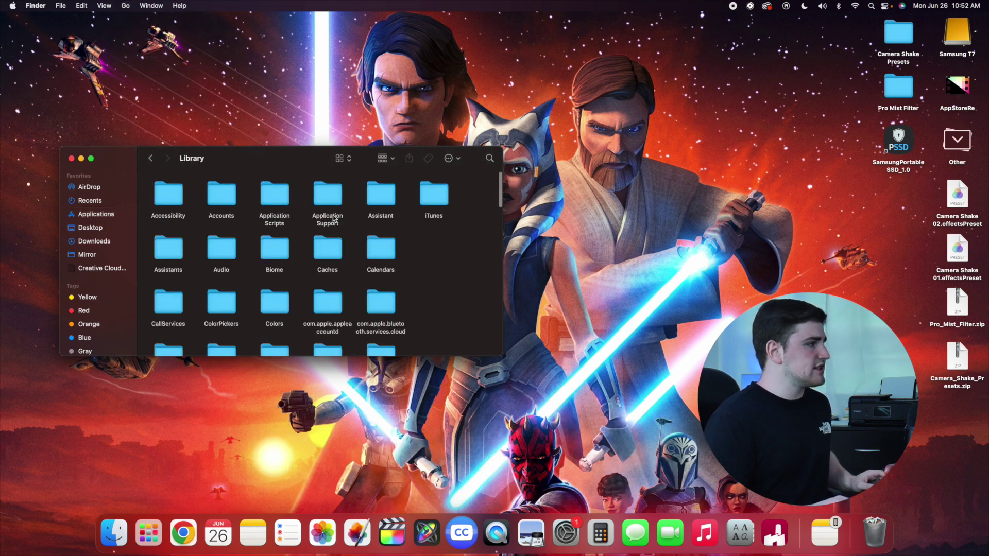
Open the Effects Presets folder inside Application Support > ProApps.
double_click(330, 199)
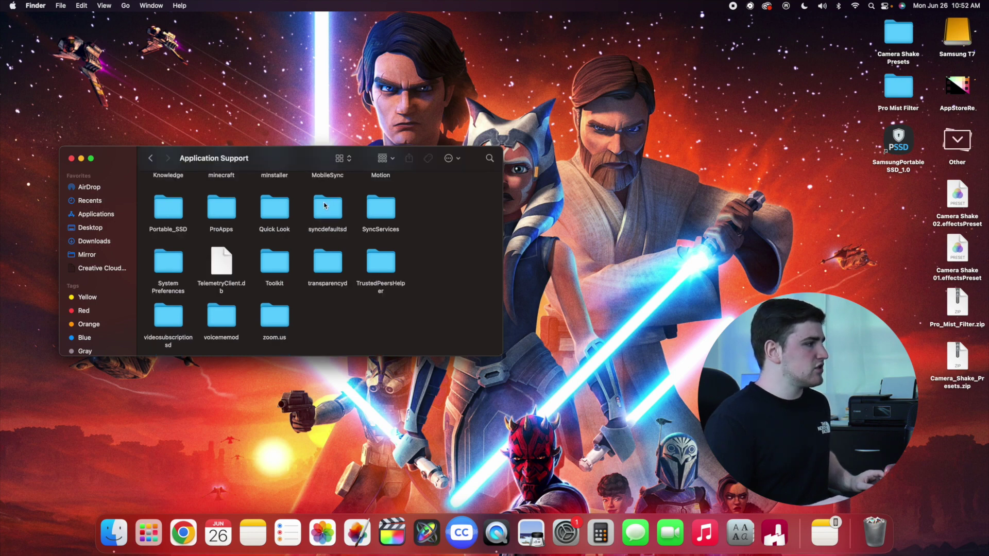
double_click(221, 208)
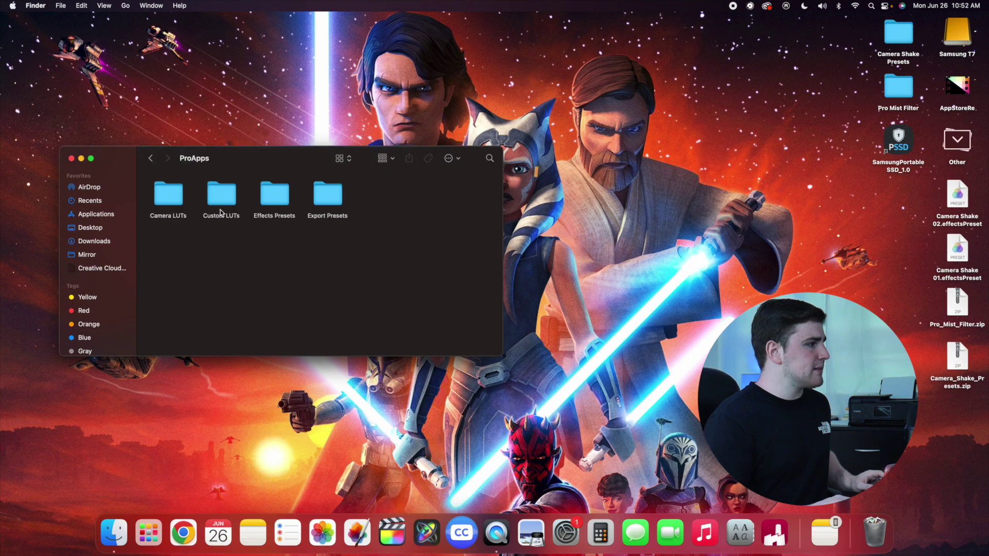
double_click(274, 199)
Look through the preset files in Effects Presets for the camera shake presets, return to ProApps and close the window.
scroll(298, 237, down, 3)
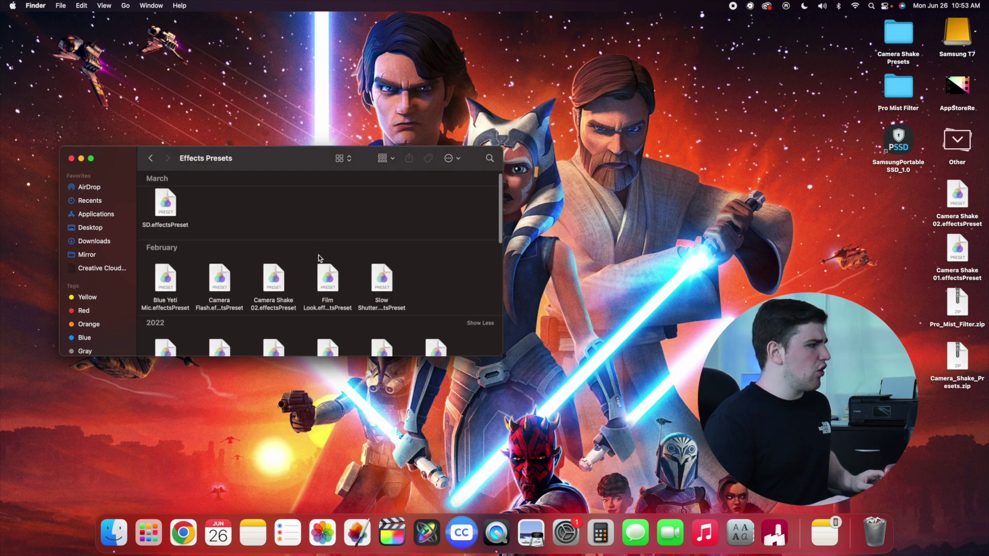
scroll(319, 258, down, 2)
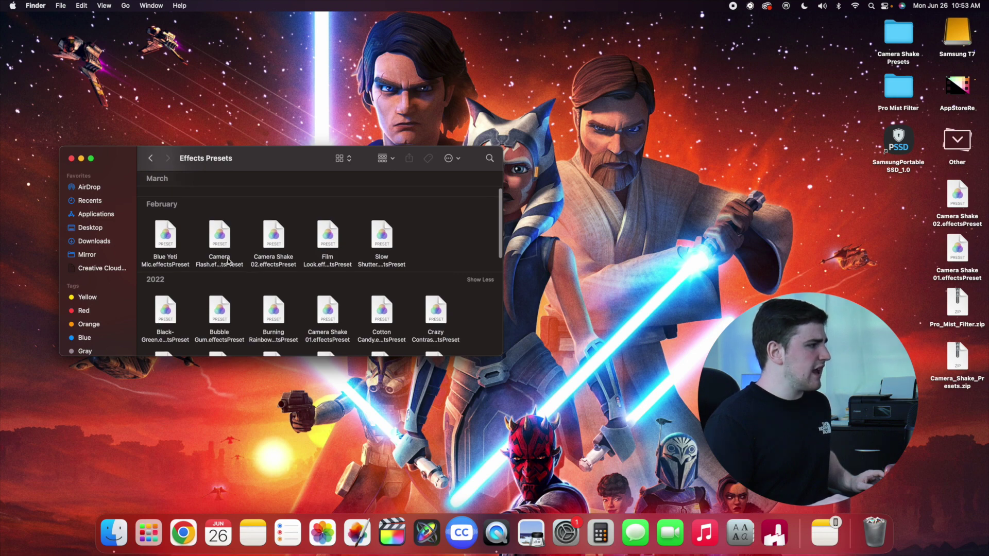
scroll(292, 194, up, 3)
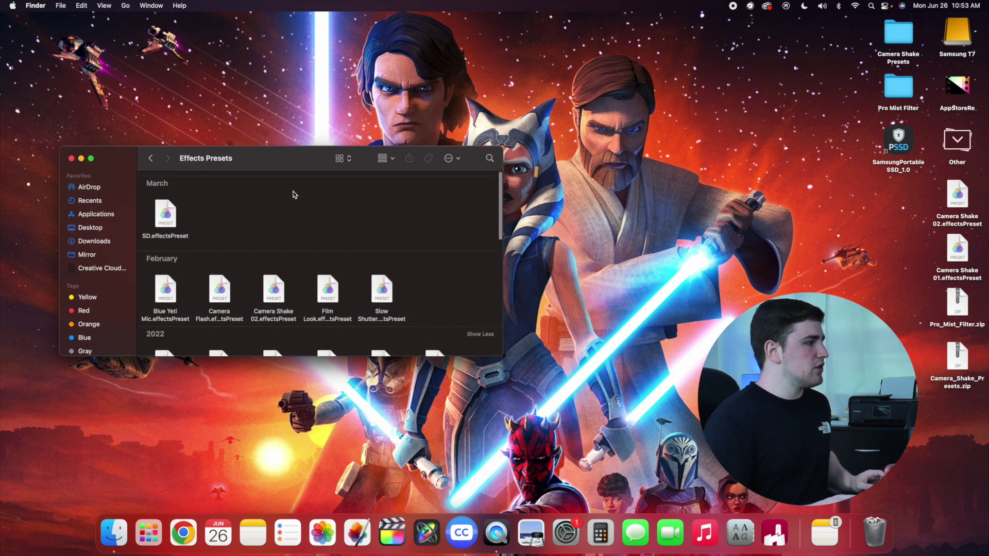
scroll(297, 247, down, 6)
scroll(196, 175, up, 6)
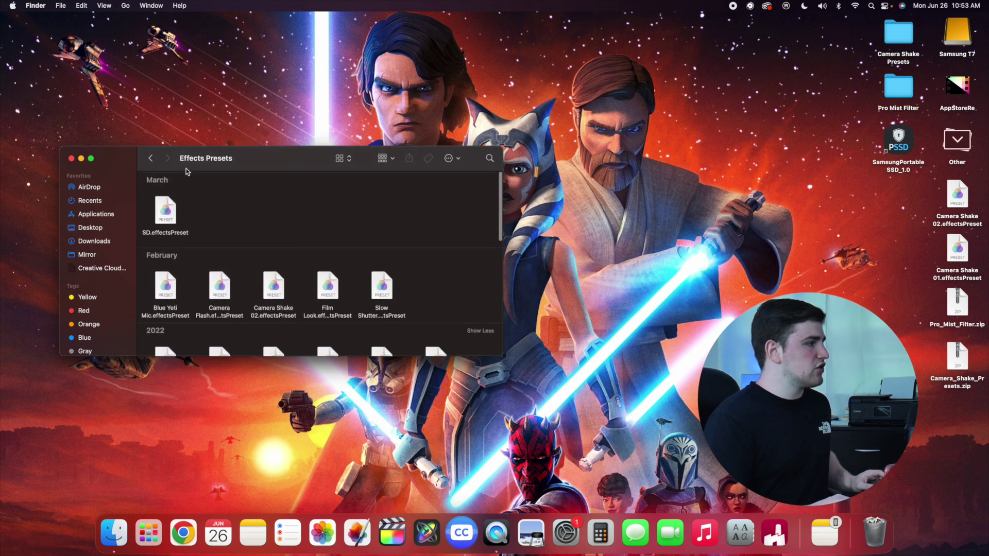
click(150, 158)
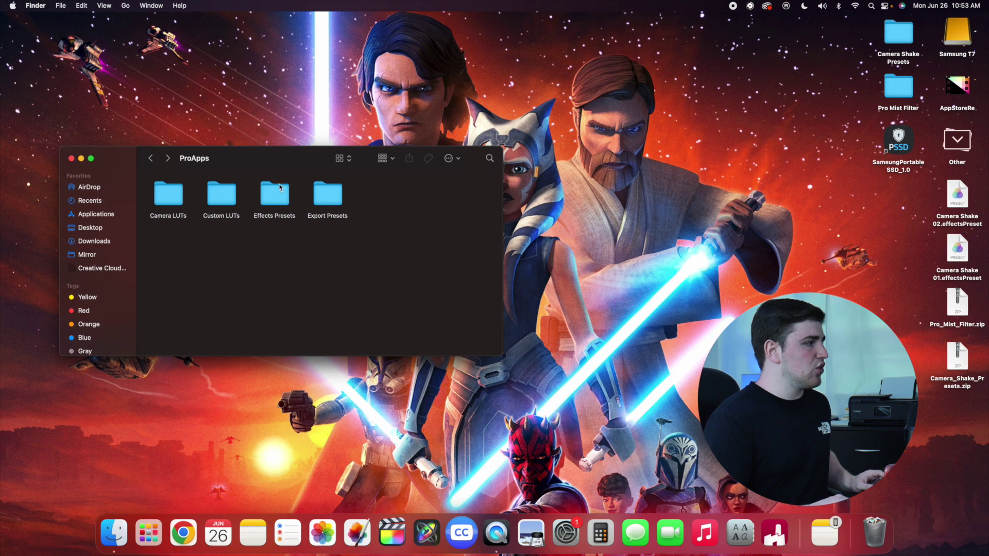
click(71, 158)
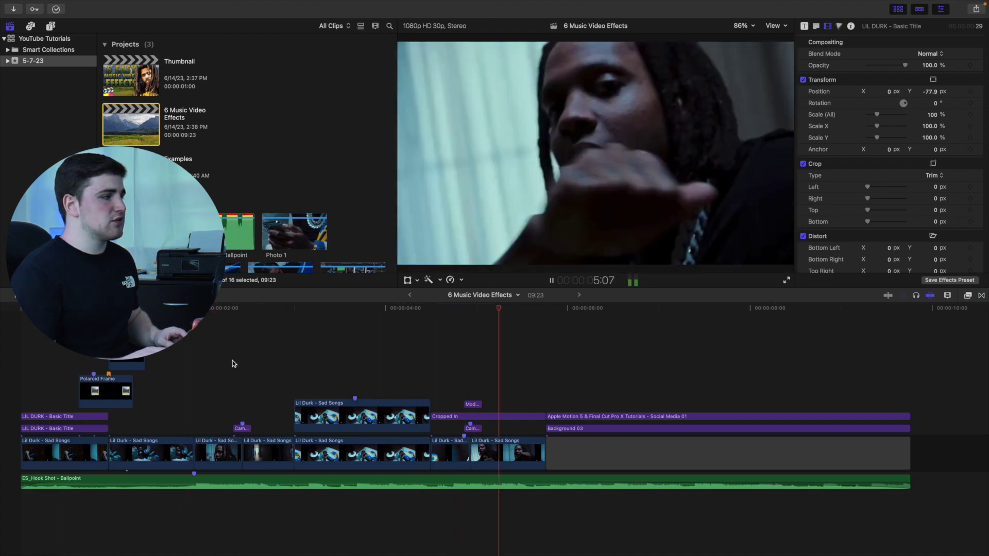
Stop playback, open the Examples project and place the playhead within its first clip.
key(space)
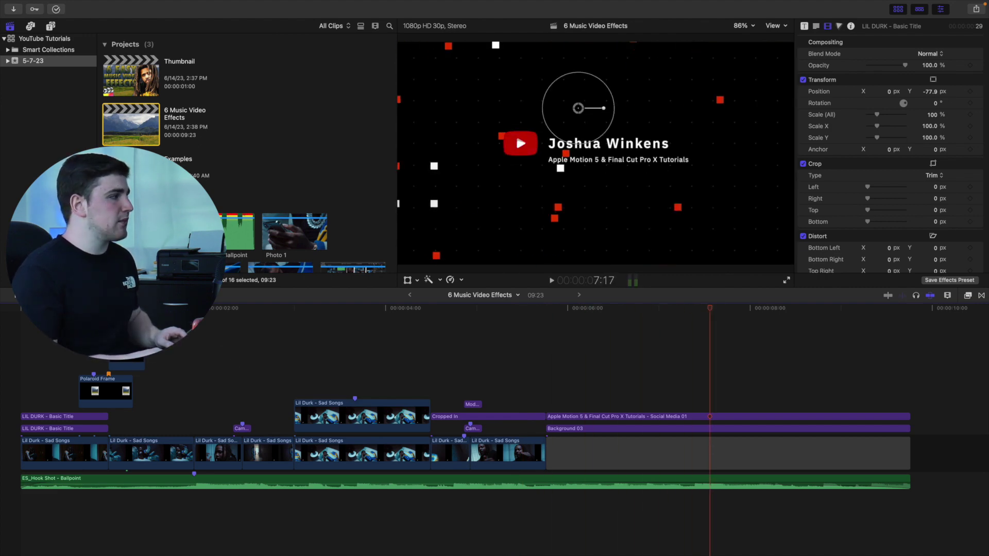
double_click(132, 170)
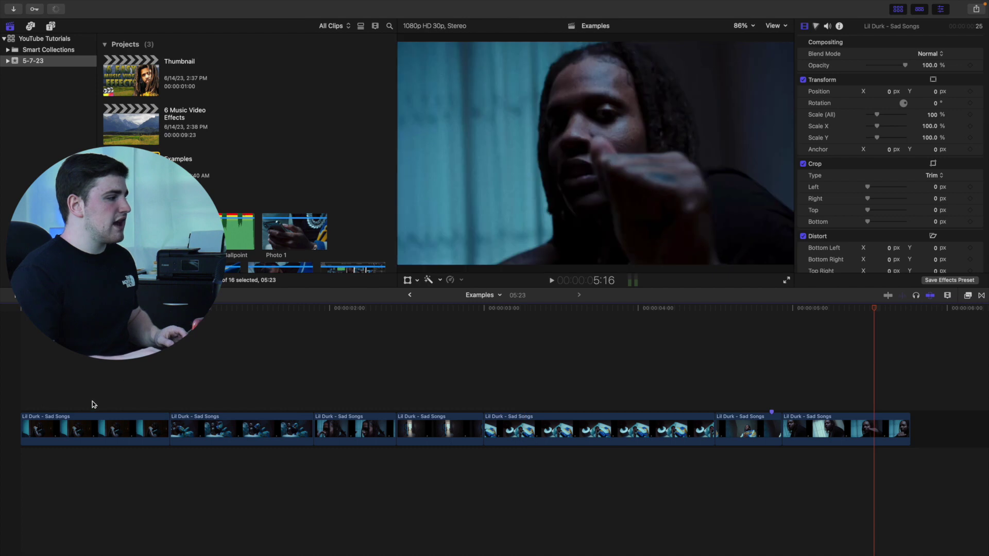
click(94, 406)
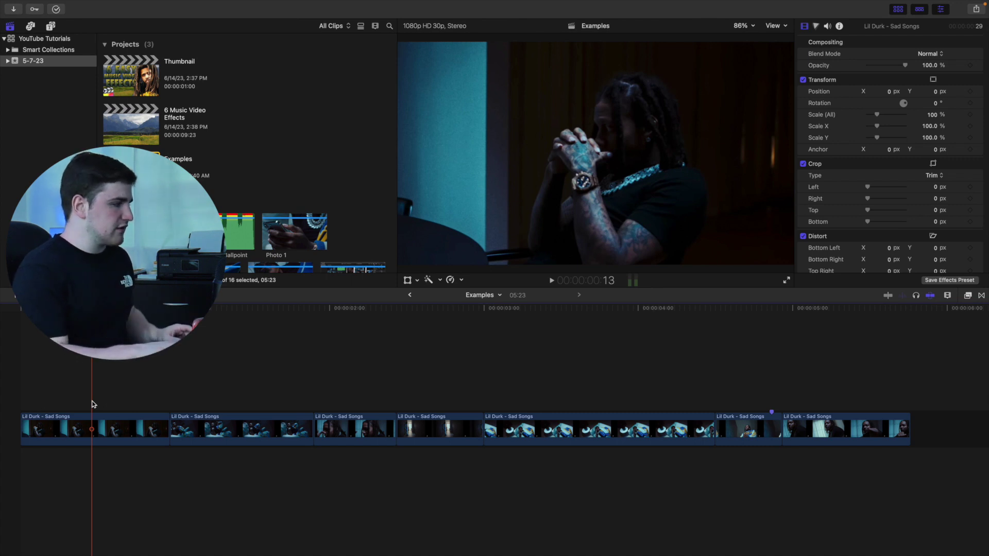
Add a Basic Title above the first clip, starting at the beginning of the timeline.
key(super+equal)
key(super+equal)
scroll(92, 403, right, 1)
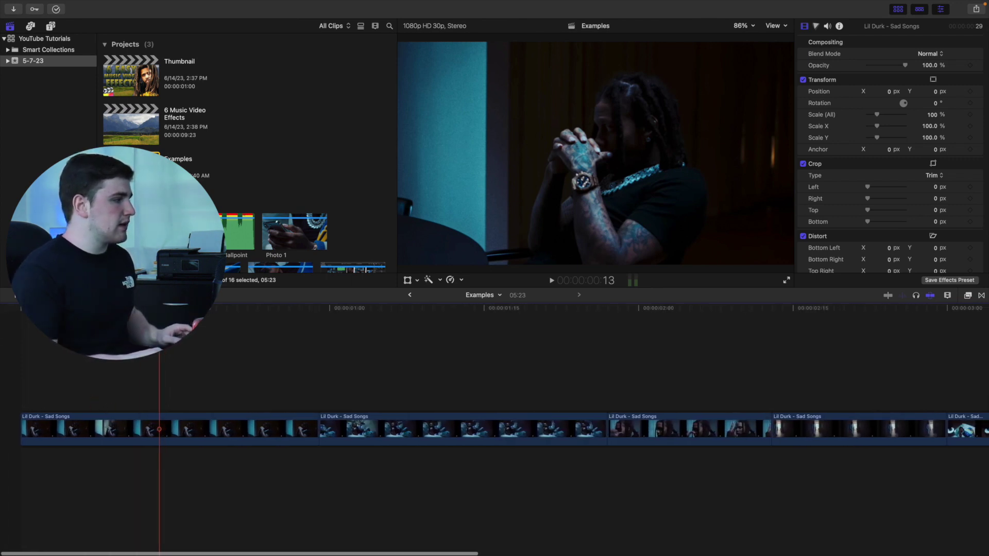
key(Home)
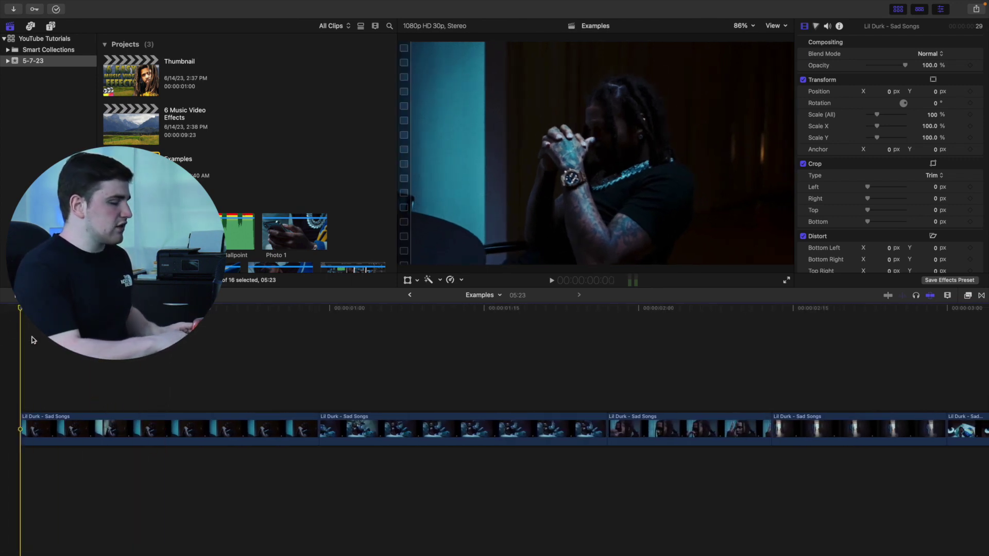
key(ctrl+t)
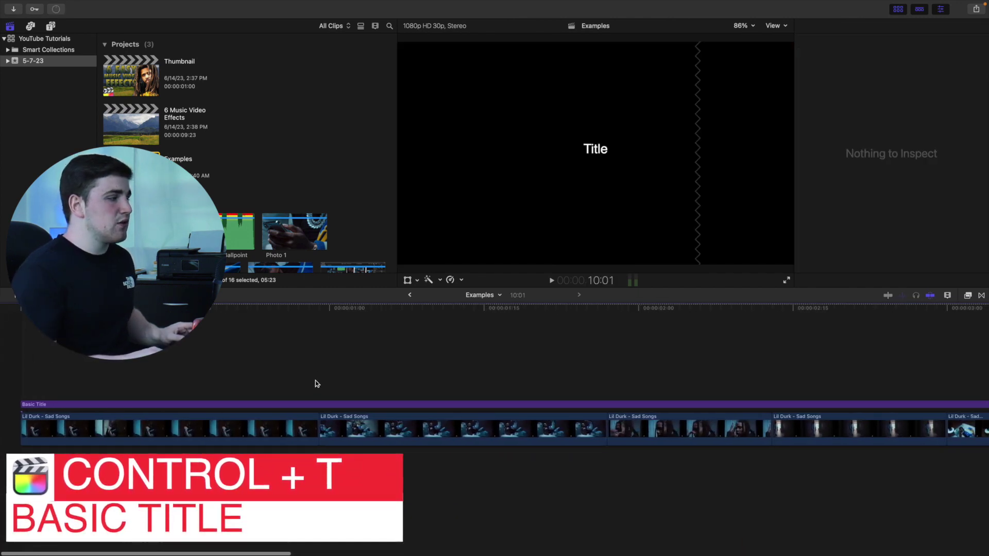
Cut the Basic Title at the end of the first clip and remove the excess part.
click(319, 396)
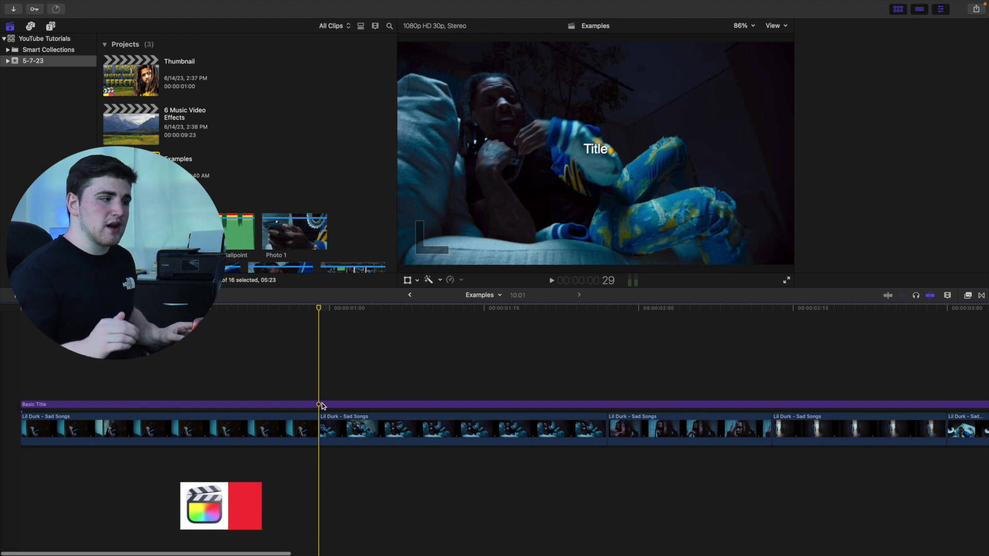
click(322, 405)
key(super+4)
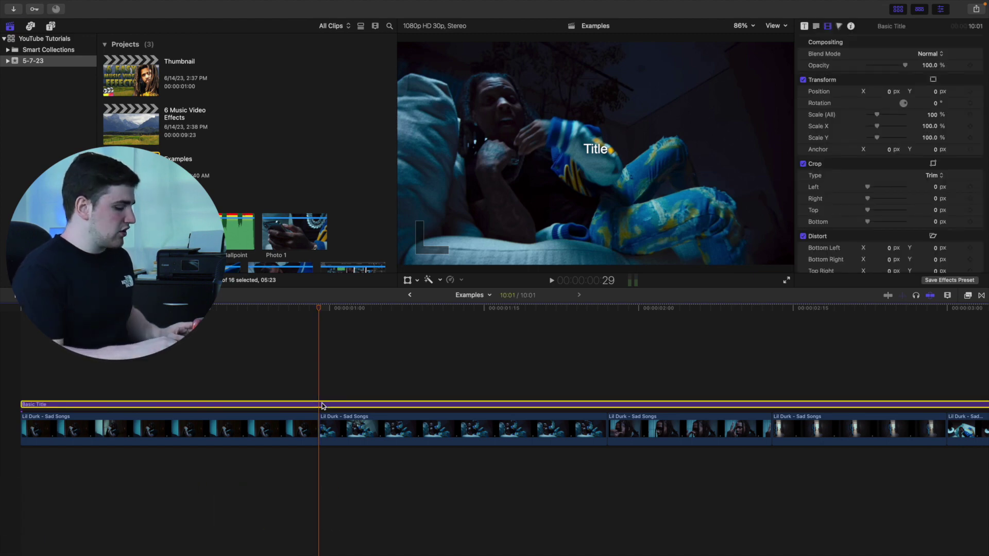
key(super+b)
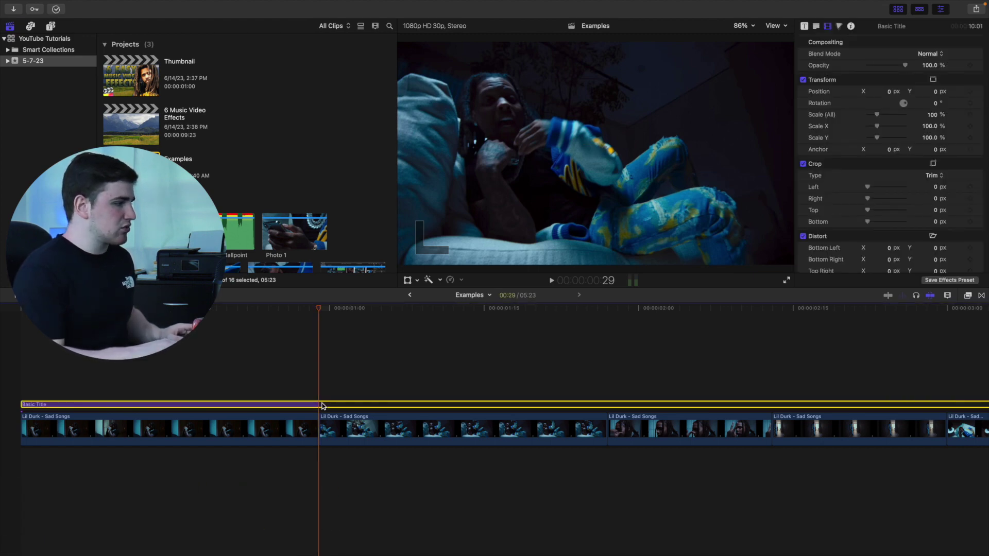
key(Delete)
key(super+4)
Replace the Basic Title's placeholder text with "LIL DURK".
click(196, 405)
key(super+4)
click(815, 26)
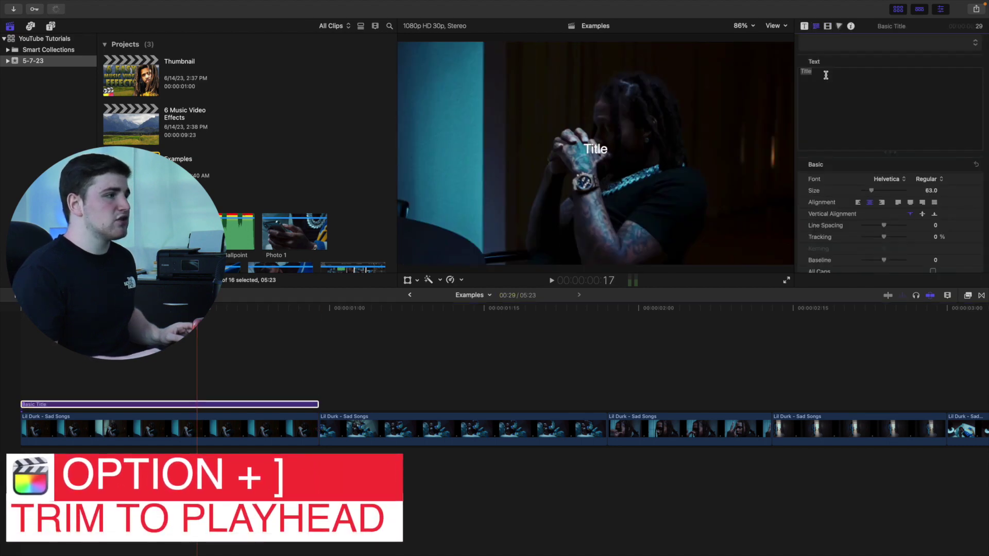
double_click(830, 78)
text(LI)
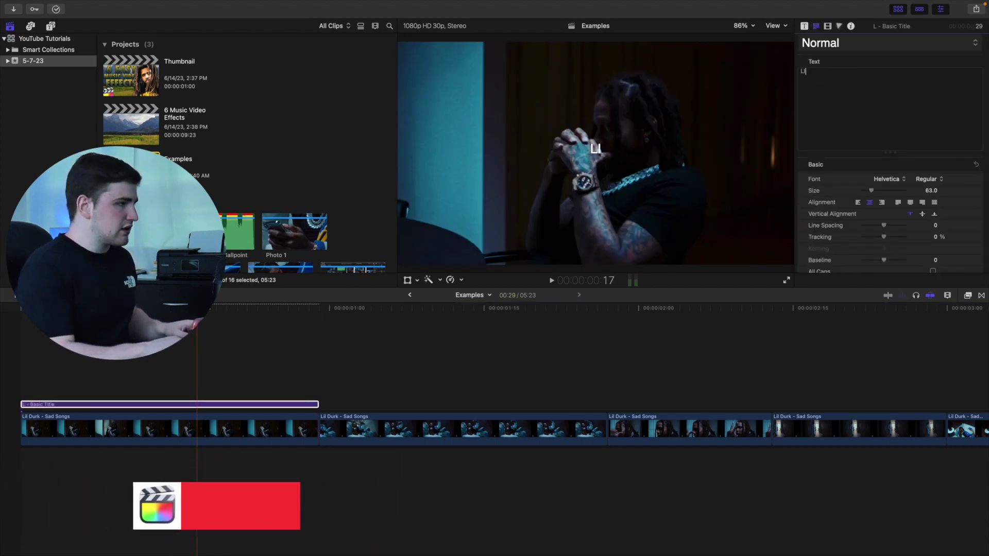
text(L DURK)
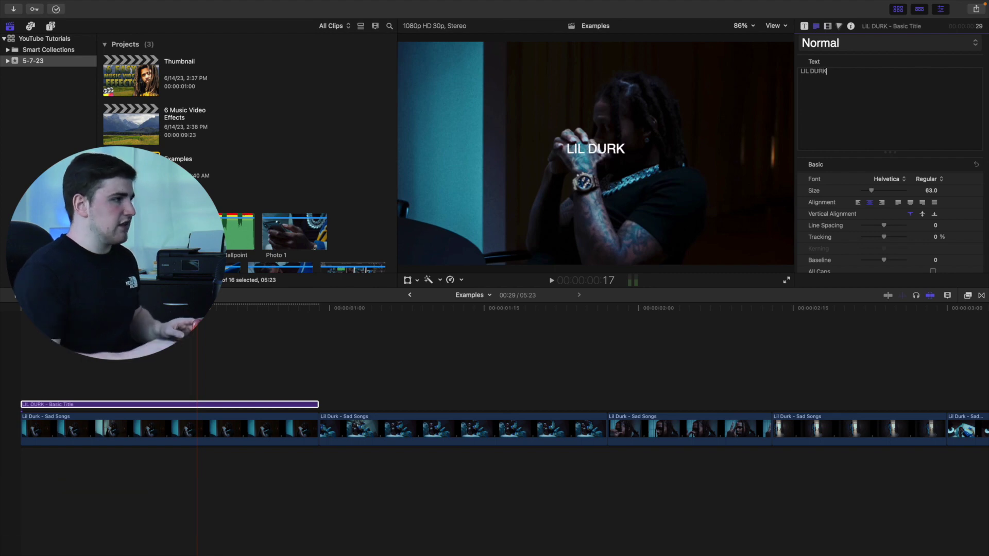
Change the LIL DURK title's font to Druk Wide.
click(889, 181)
scroll(893, 188, up, 10)
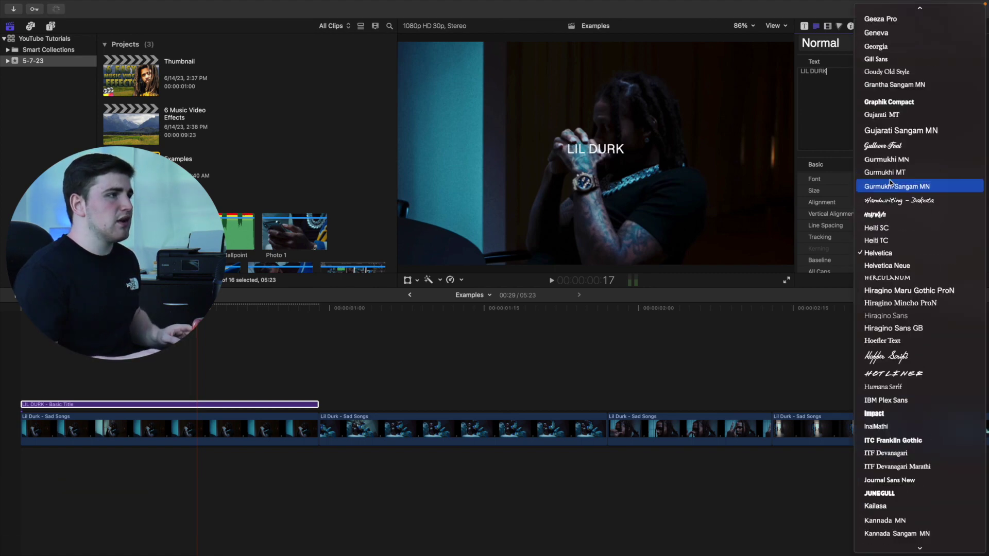
scroll(894, 192, up, 3)
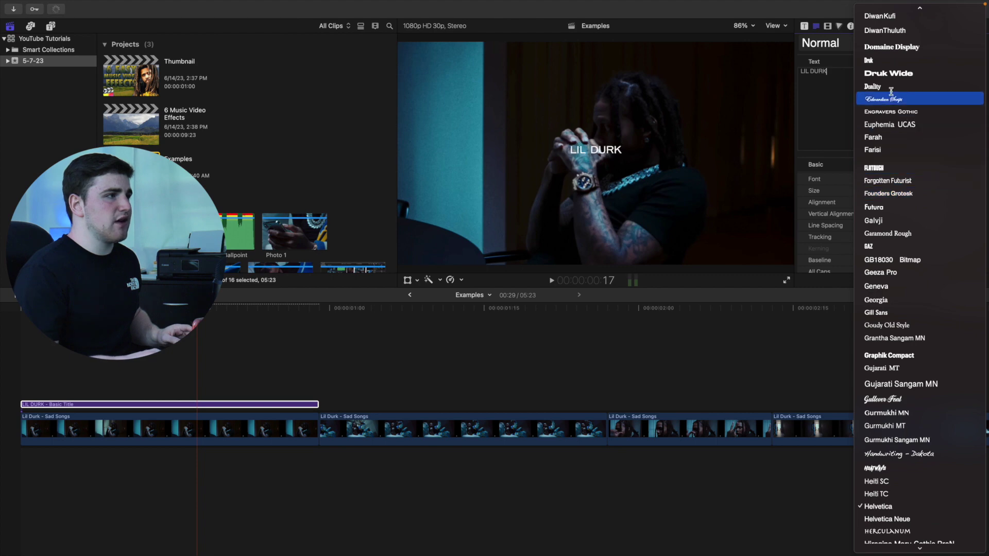
click(892, 74)
Enlarge the LIL DURK title to size 200 and lower it to Y position -358.6 px.
drag(871, 191, 891, 190)
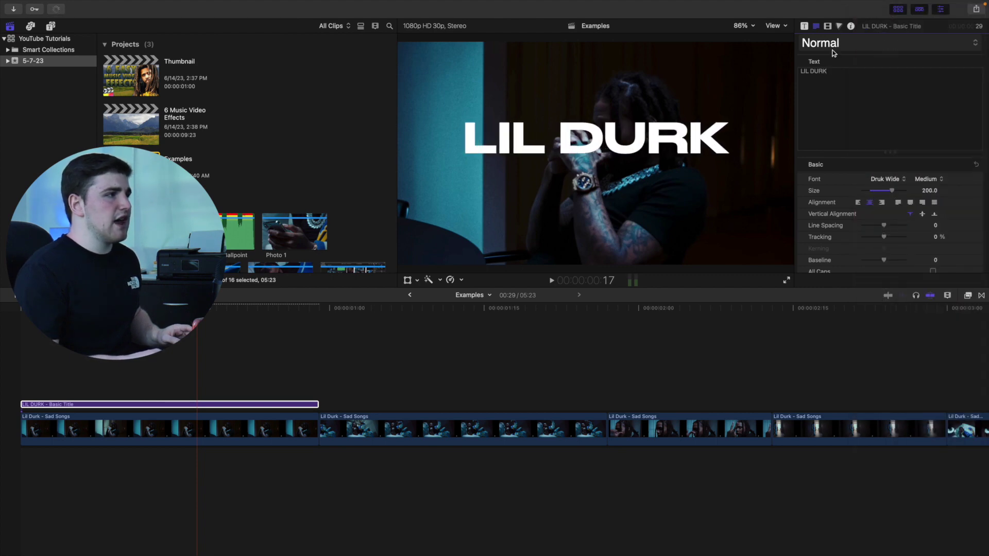
click(828, 26)
drag(931, 91, 931, 149)
Duplicate the LIL DURK title directly above the original in the timeline.
click(227, 405)
key(Left)
key(Left)
key(Left)
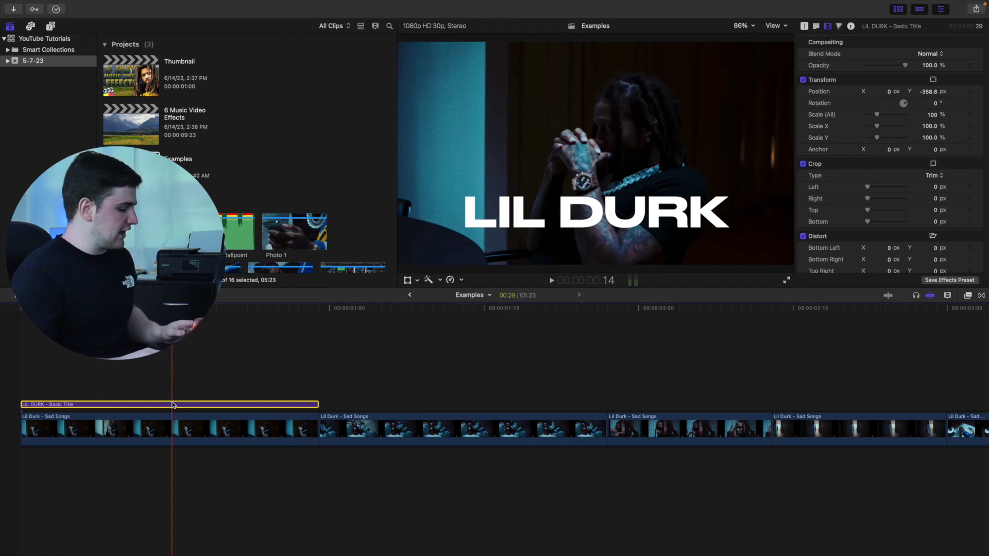
drag(173, 404, 173, 395)
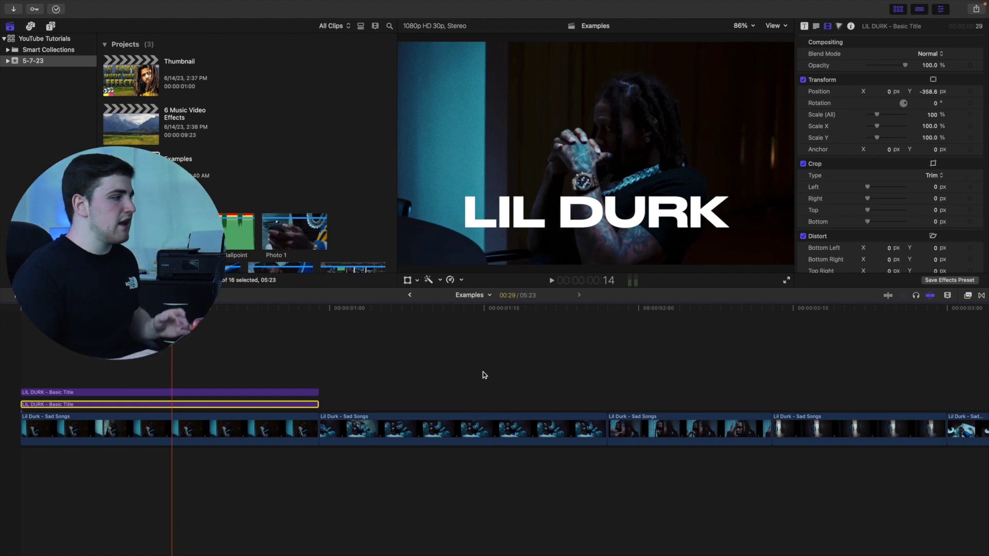
Search the effects for "GLOW" and apply Glow Outline to the lower LIL DURK title.
click(968, 297)
click(831, 548)
text(GLOW)
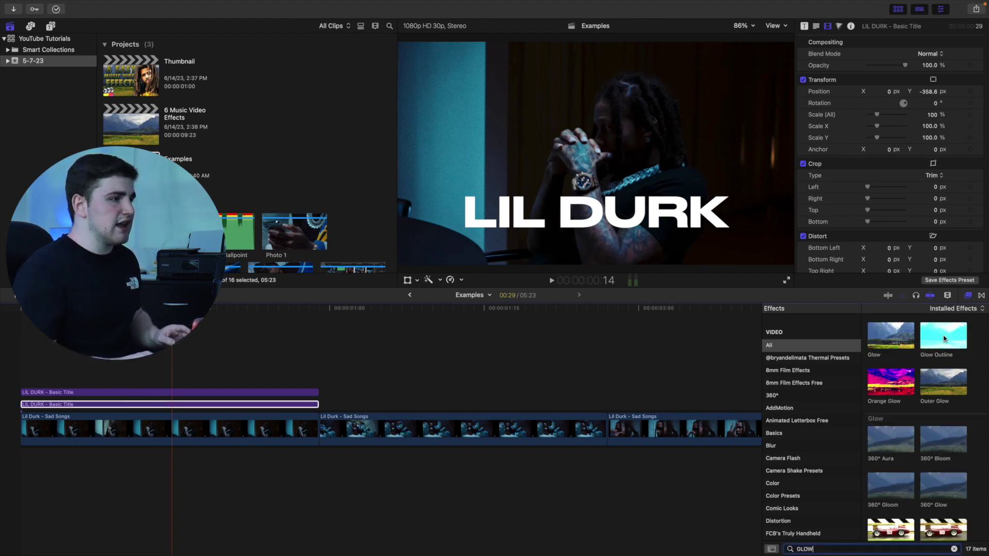
drag(935, 339, 243, 404)
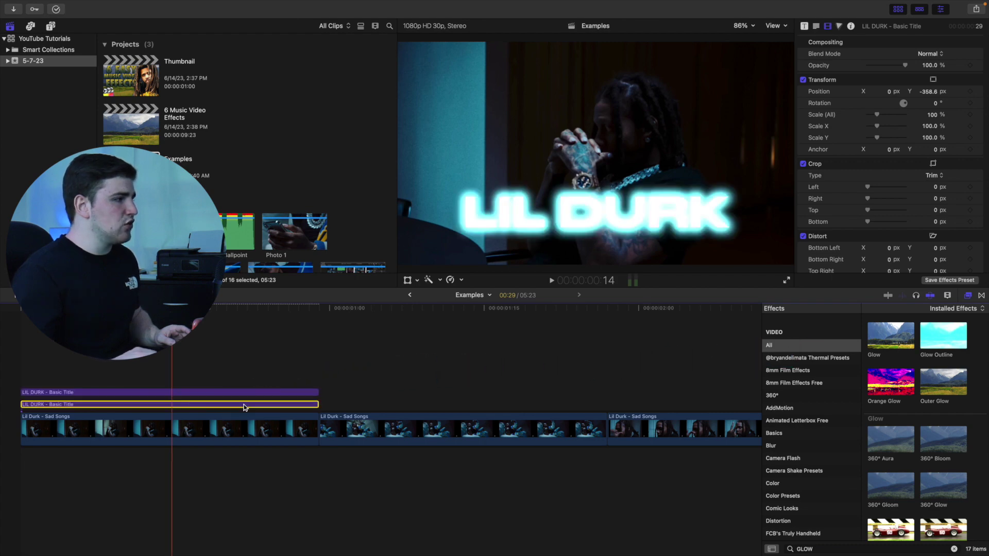
click(968, 296)
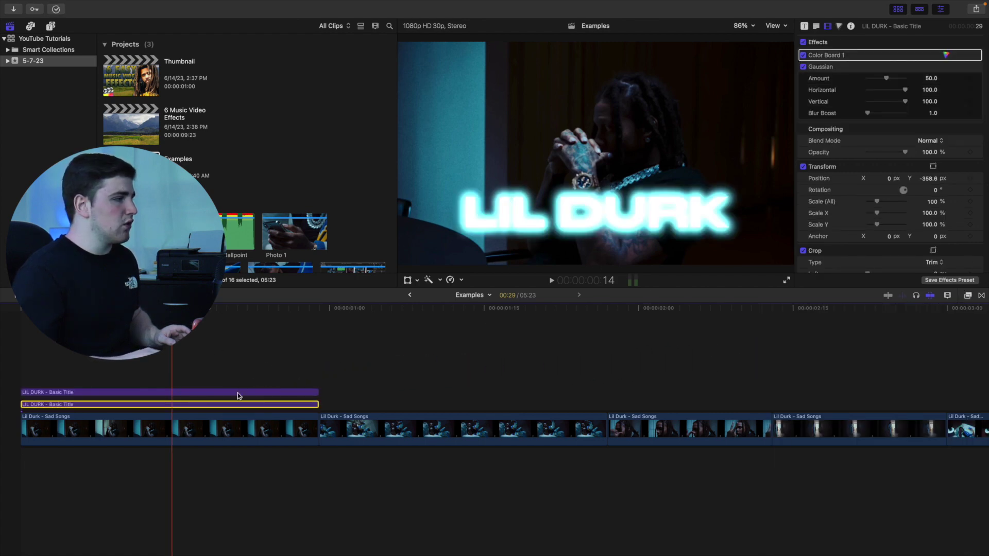
Reduce the glow's Gaussian amount to about 18 and tint it pink with Color Board Global at 320° and 66%.
drag(887, 79, 877, 79)
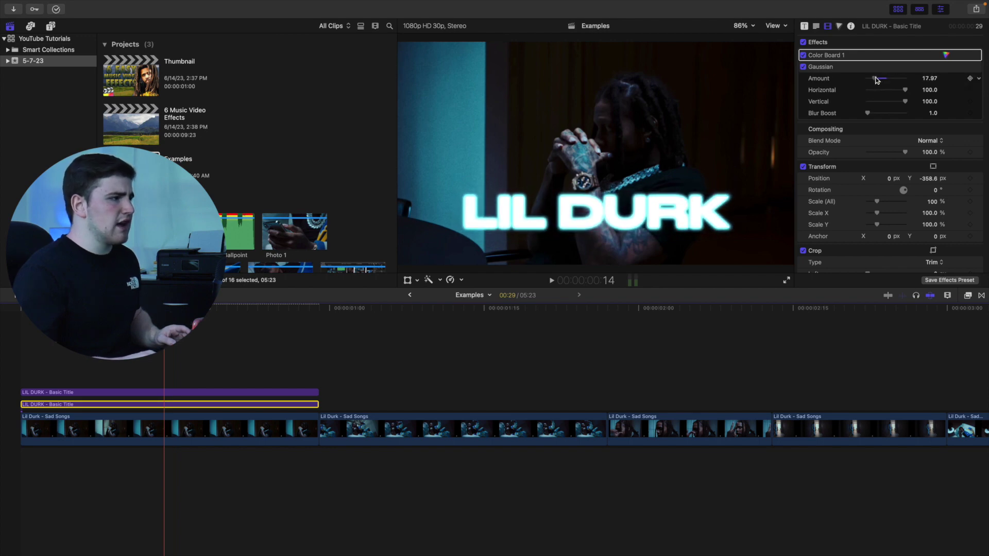
click(838, 26)
drag(894, 75, 948, 89)
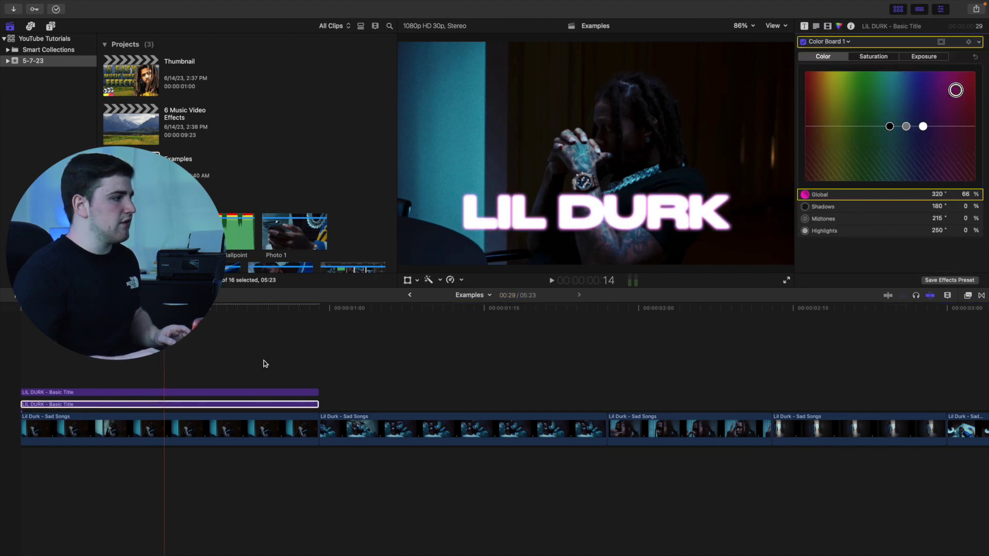
click(172, 376)
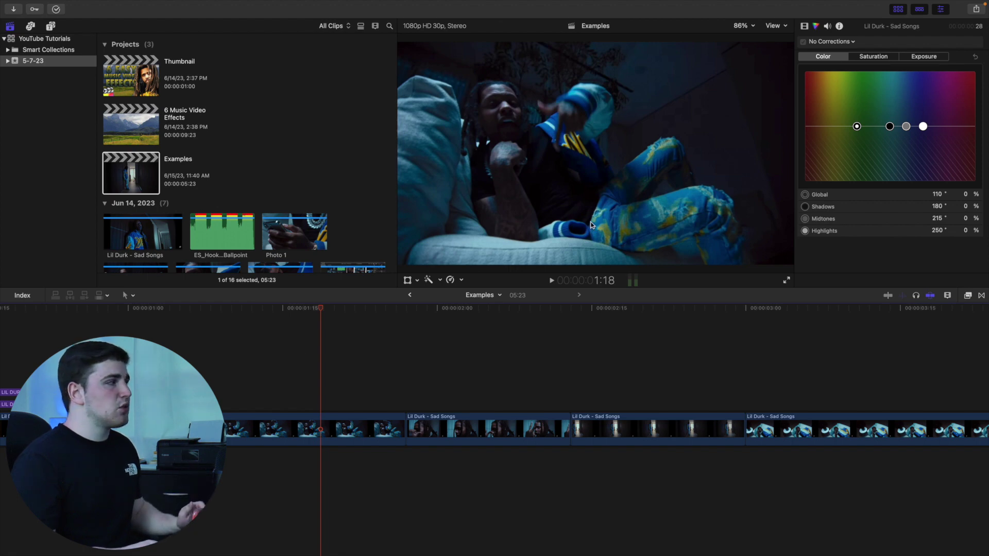
Search the generators for "POL" and place the Polaroid Frame above the second clip in the timeline.
click(50, 26)
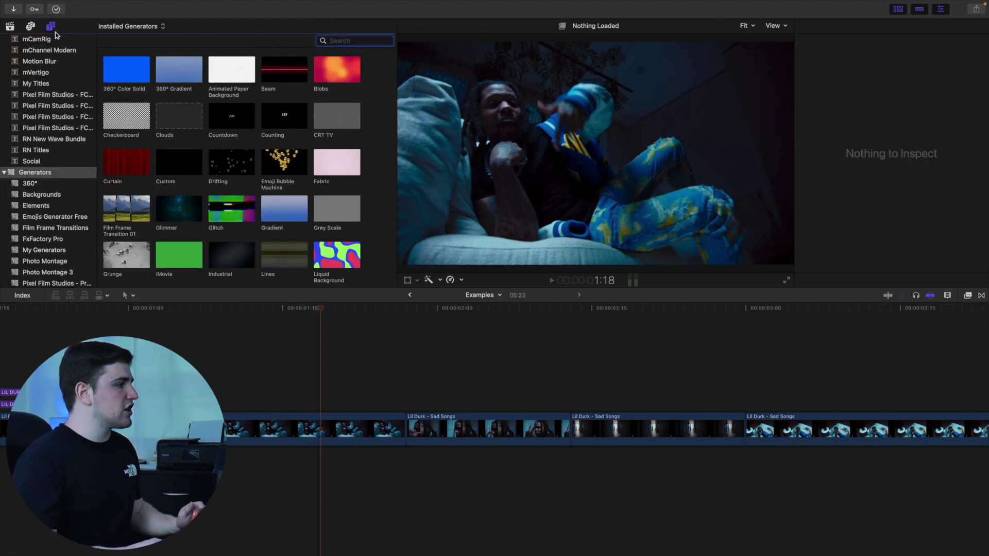
scroll(36, 195, up, 3)
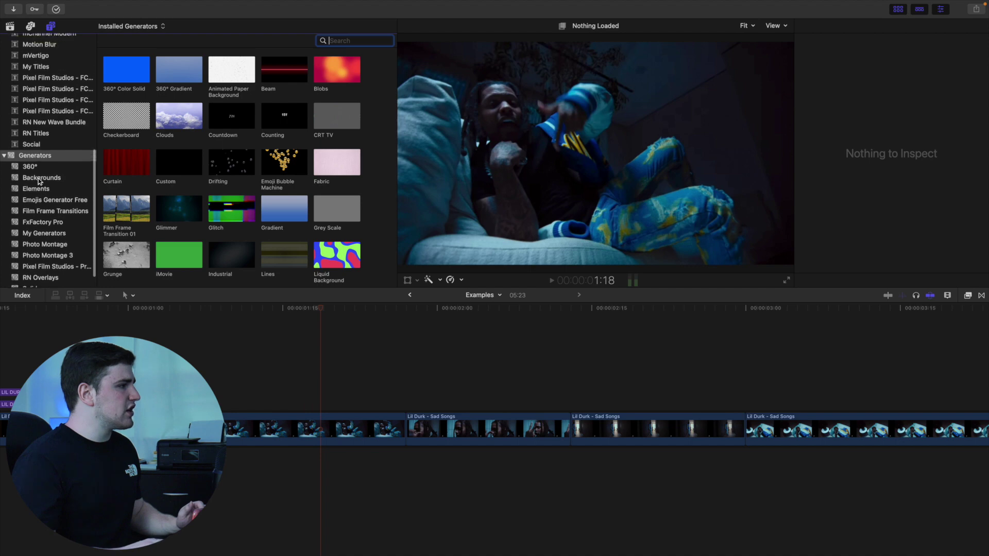
scroll(47, 236, down, 3)
text(POL)
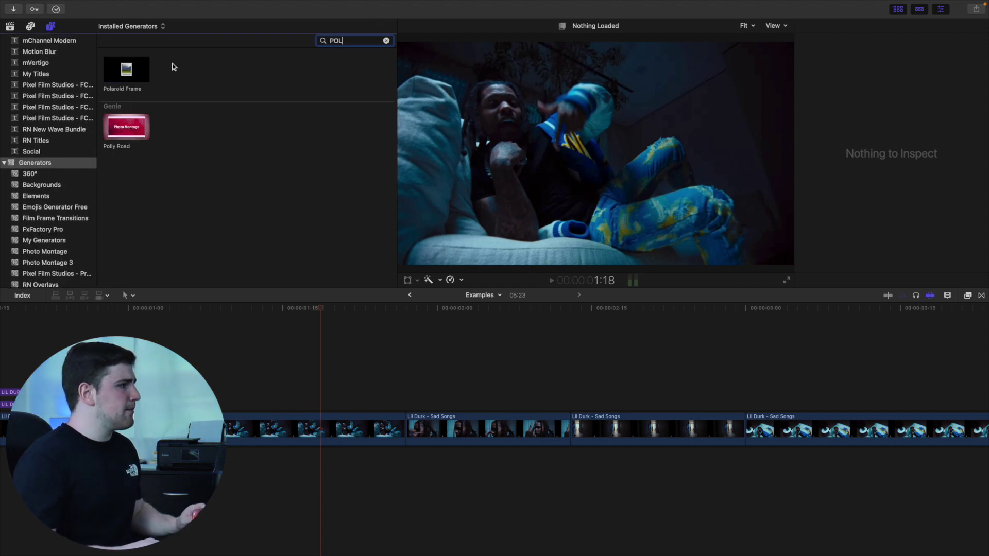
drag(126, 71, 271, 375)
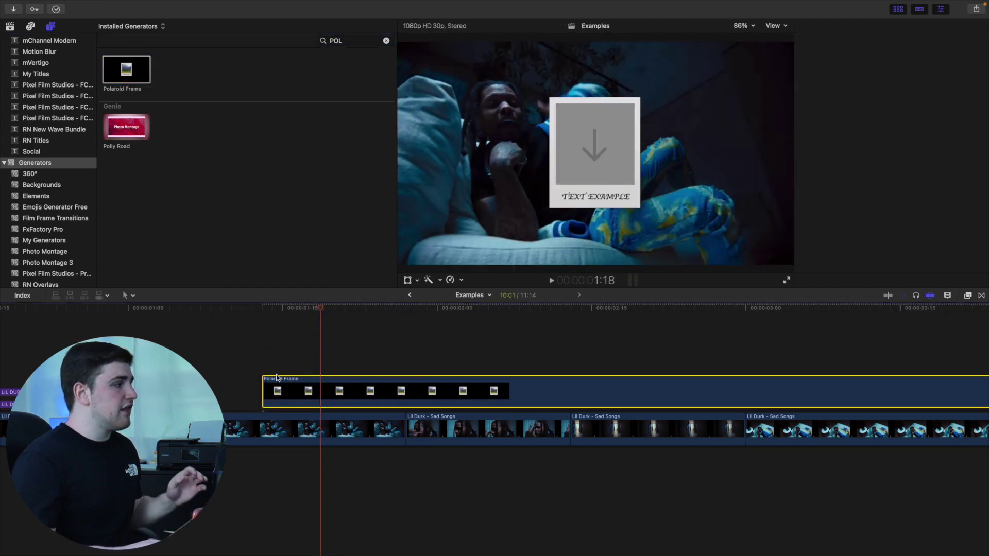
Set the Polaroid Frame's duration to 15 frames.
key(super+6)
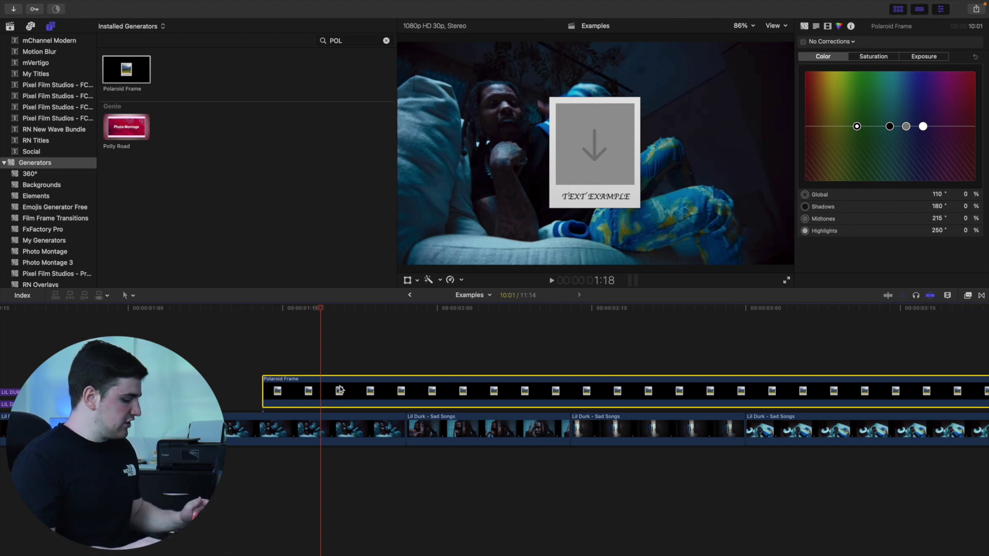
key(ctrl+d)
text(15)
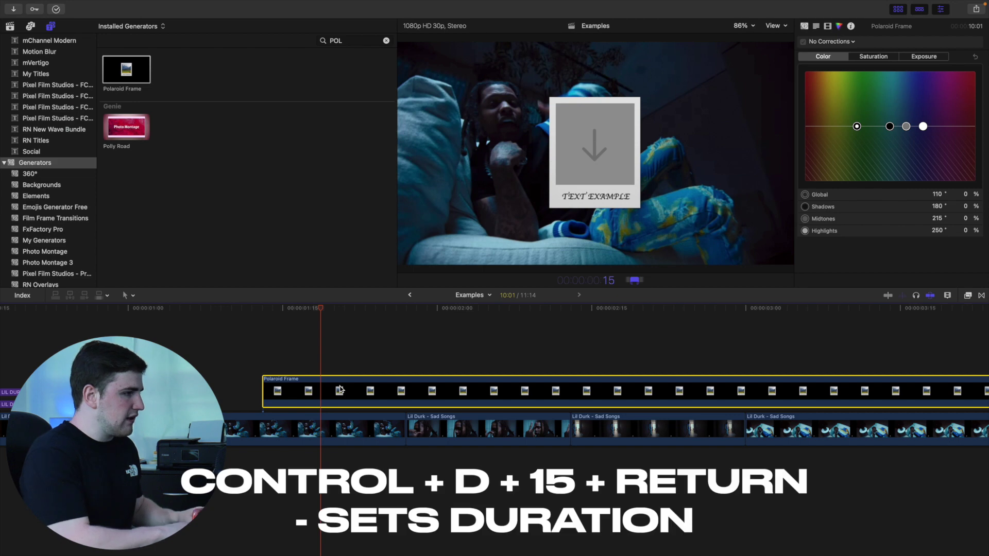
key(Return)
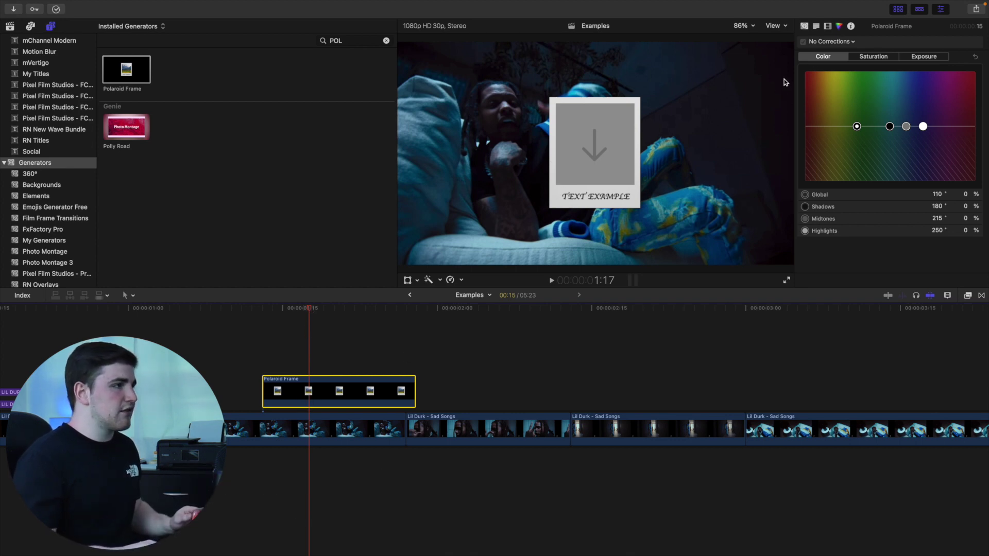
Scale the Polaroid Frame to 248% and rotate it 7° in its published parameters.
click(805, 26)
click(804, 26)
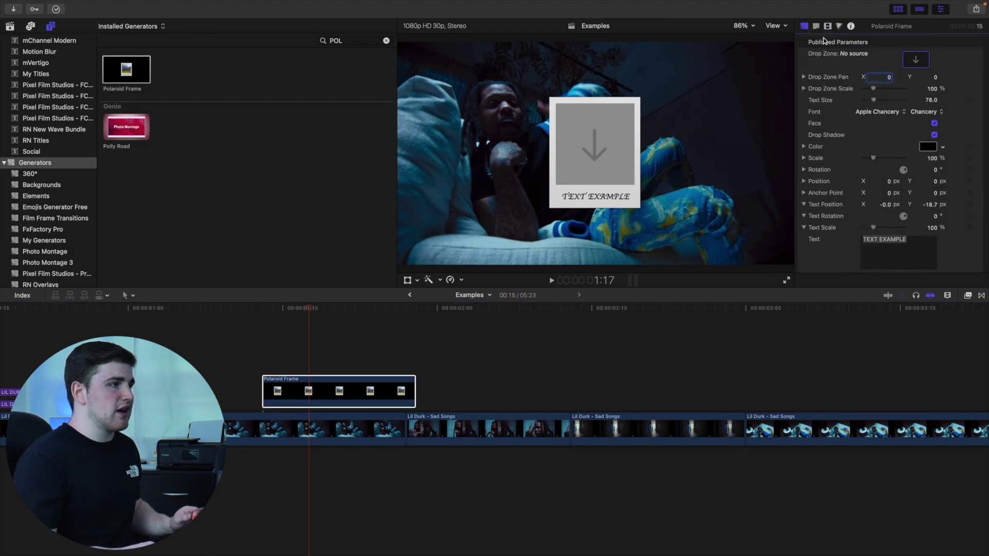
scroll(829, 140, down, 3)
scroll(830, 143, up, 1)
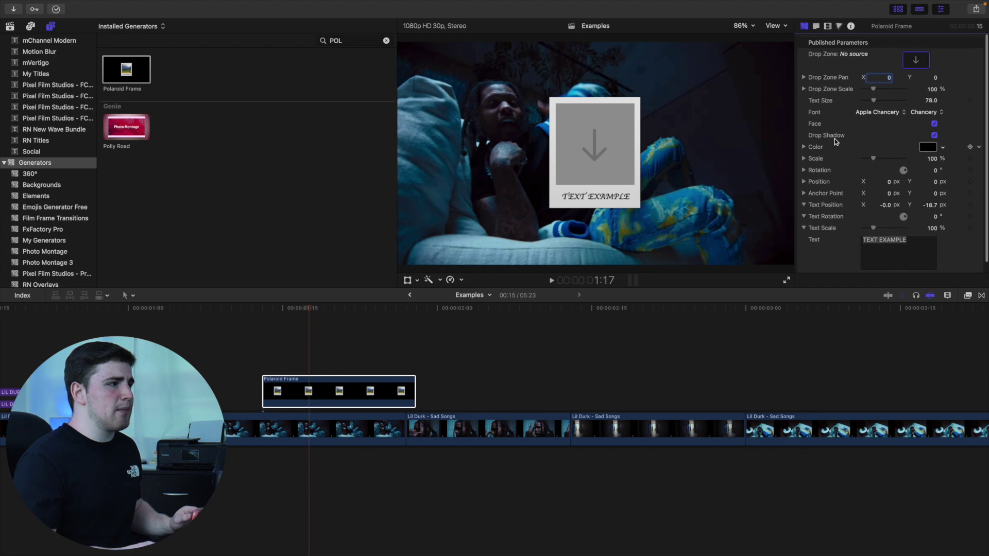
drag(873, 160, 931, 162)
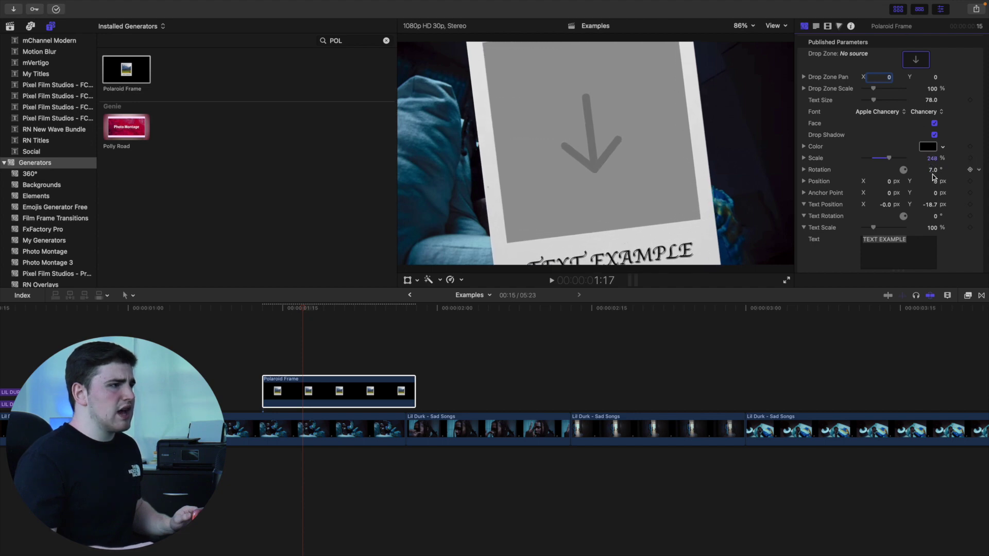
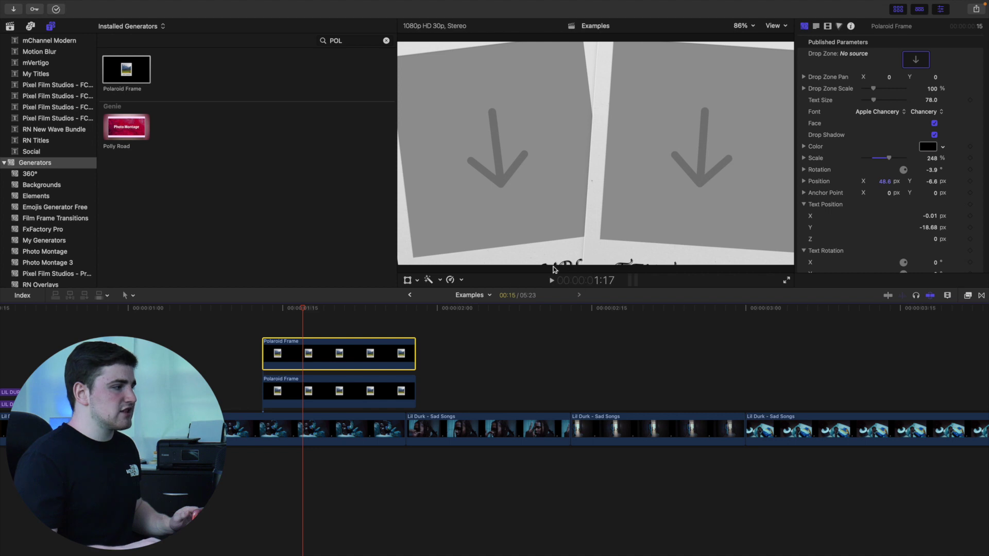
Delete the placeholder text "TEXT EXAMPLE" from both the upper and lower Polaroid Frames.
scroll(906, 206, down, 6)
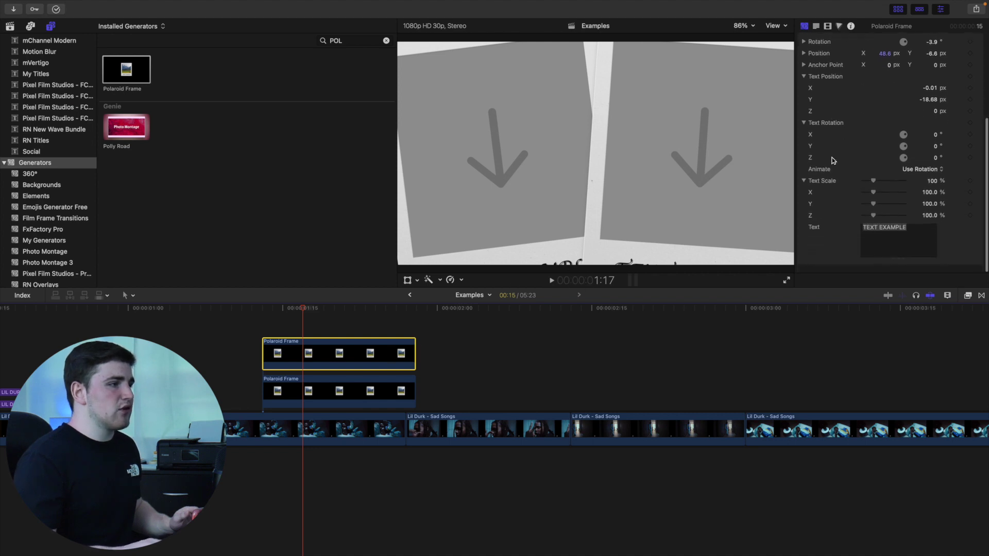
click(921, 230)
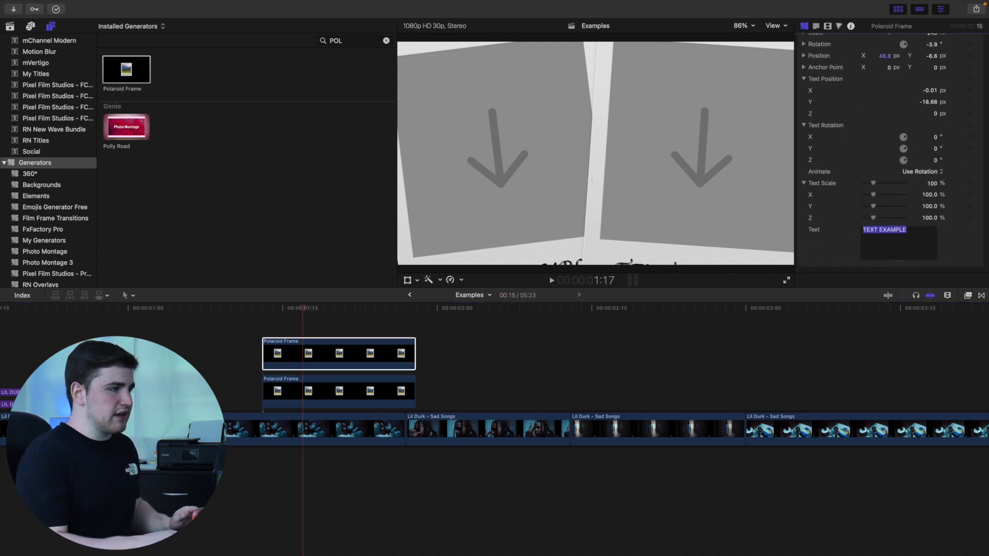
key(BackSpace)
click(341, 393)
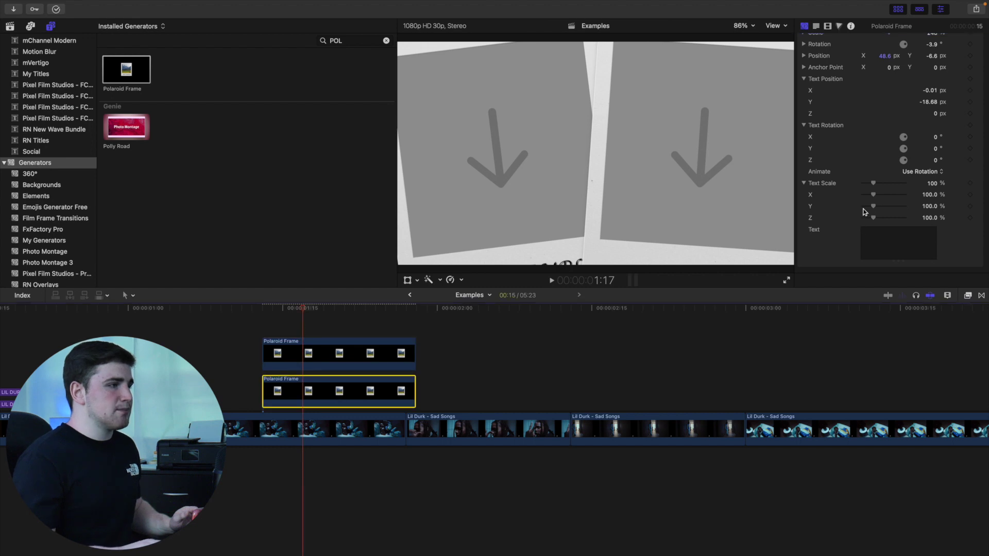
click(865, 231)
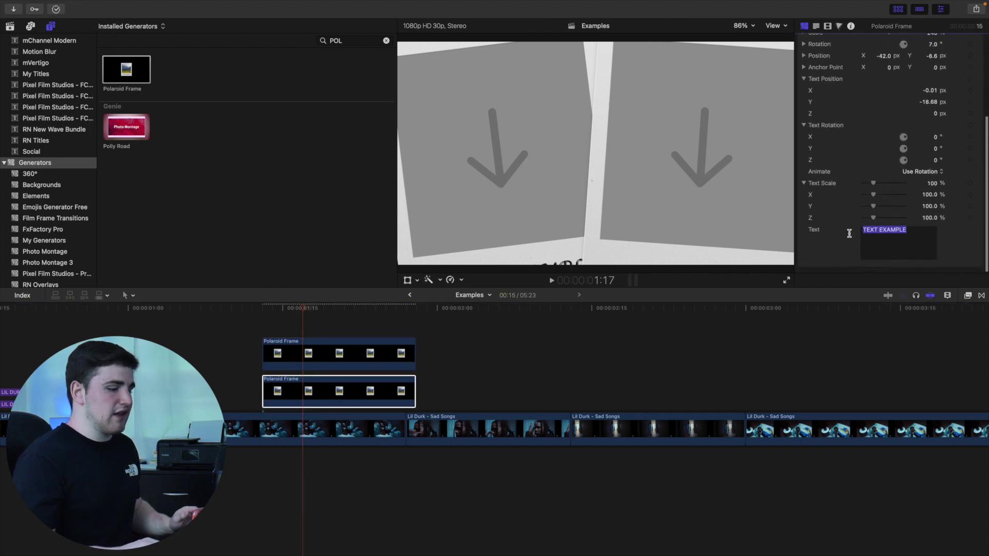
key(BackSpace)
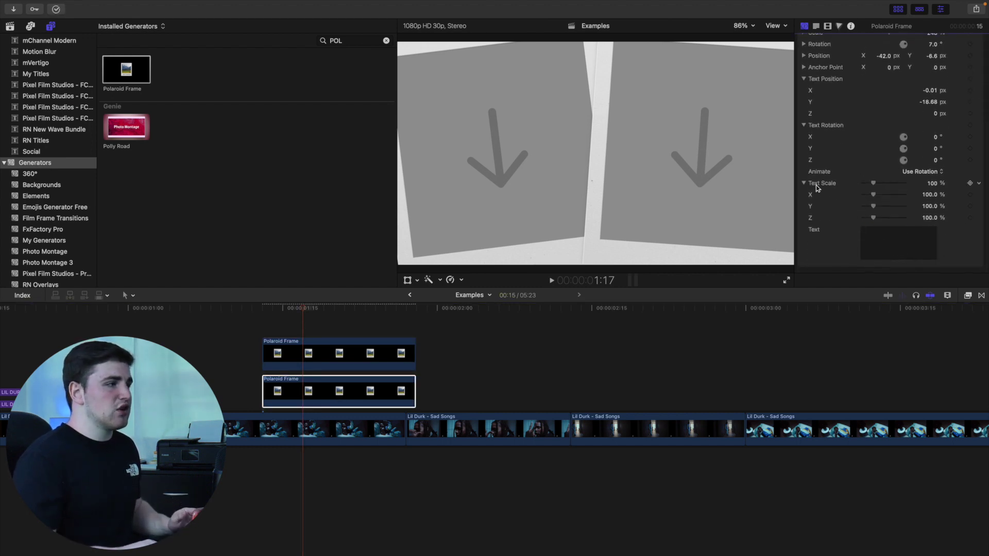
scroll(847, 174, up, 5)
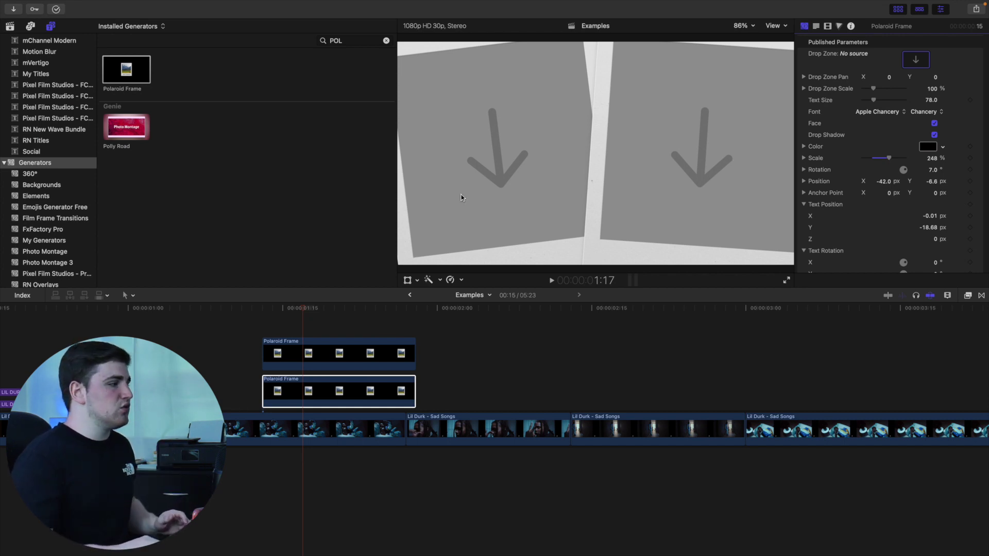
Offset the upper Polaroid Frame so it starts at 1:20, halfway through the lower frame.
click(262, 330)
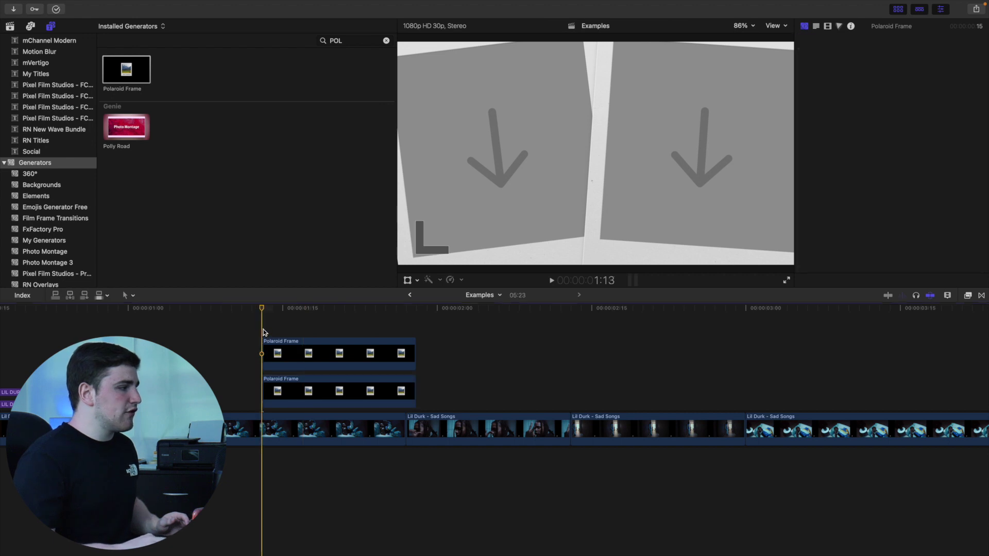
key(space)
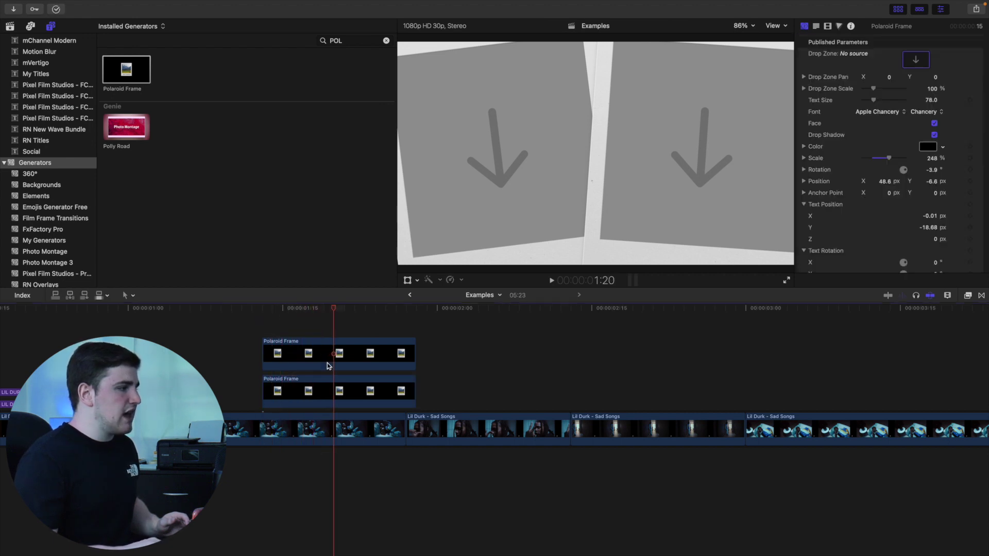
drag(327, 365, 379, 359)
click(308, 354)
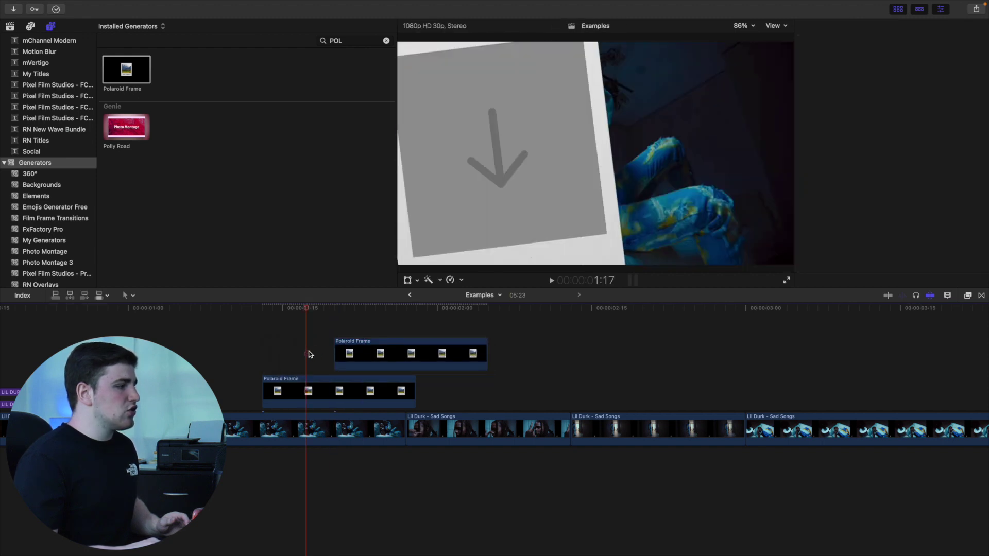
click(333, 326)
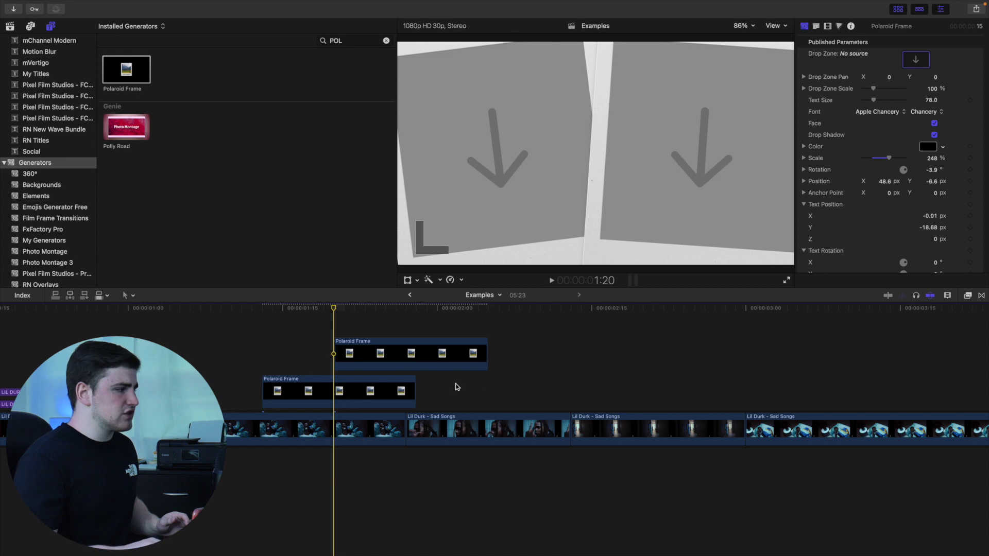
key(s)
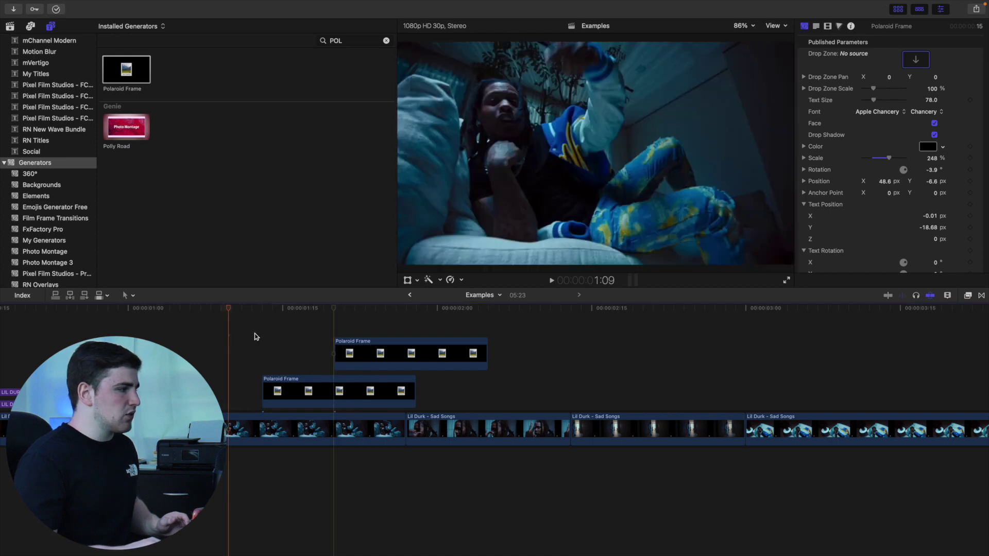
Move both Polaroid Frames together so the upper one starts at the clip cut at 1:27, and trim its end to 13 frames.
click(380, 414)
drag(345, 330, 443, 391)
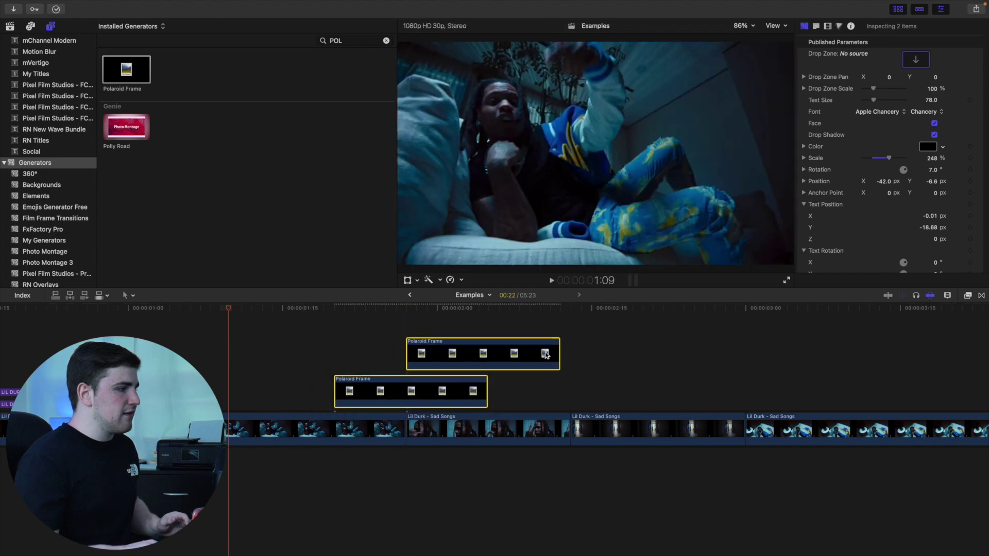
drag(560, 350, 539, 350)
click(406, 327)
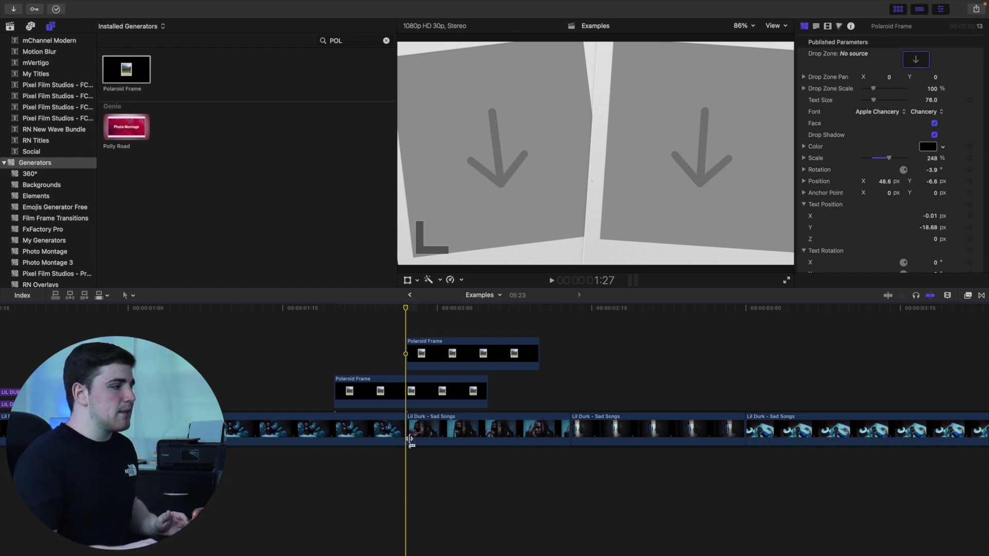
Examine frame by frame how the two Polaroid Frames appear and disappear around the clip cut.
click(351, 456)
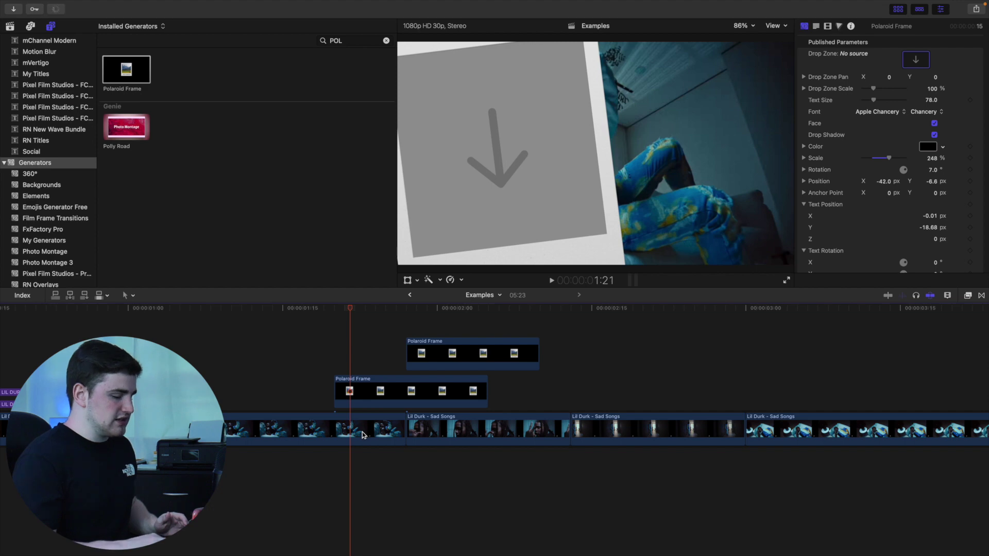
key(Left)
key(Left)
key(Left)
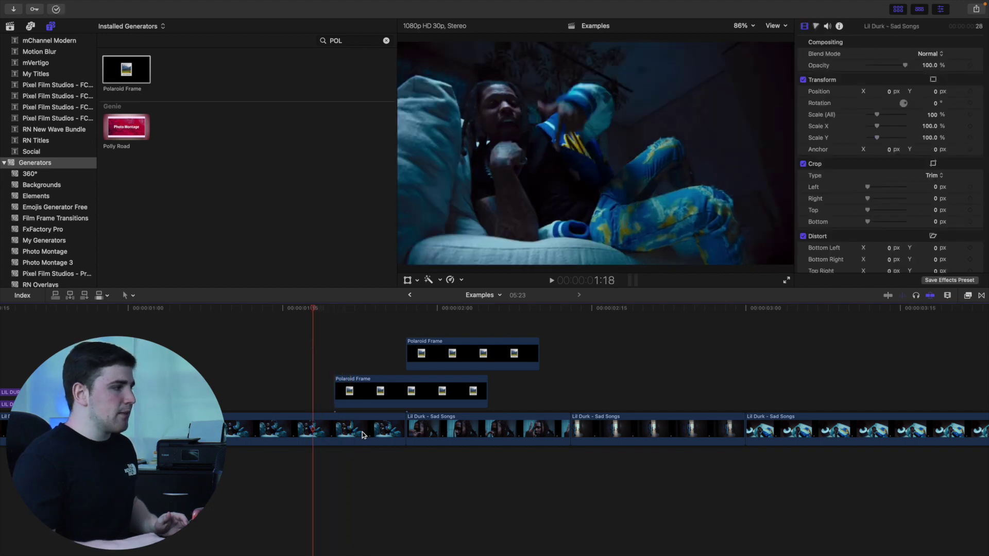
key(Right)
key(Right)
key(Right)
key(Right)
key(Right)
key(Right)
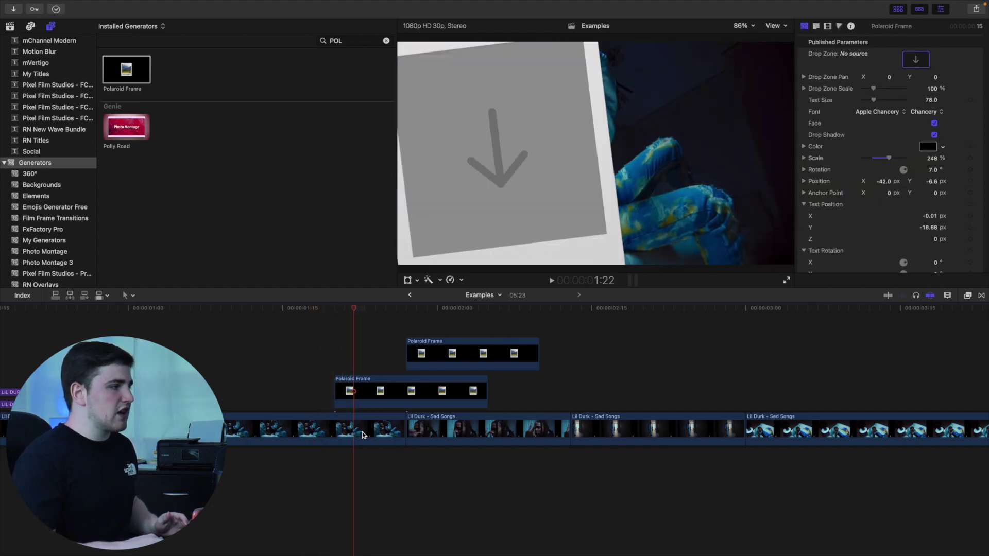
key(Right)
key(Right)
key(Right)
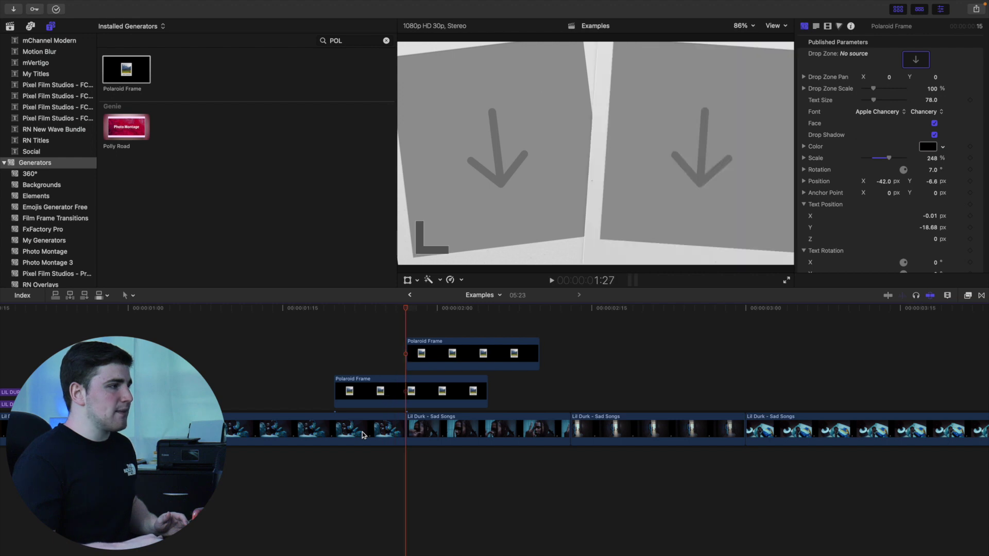
key(Right)
key(Right)
key(Right)
key(Right)
key(Right)
key(Right)
key(Right)
key(Right)
key(Right)
key(Right)
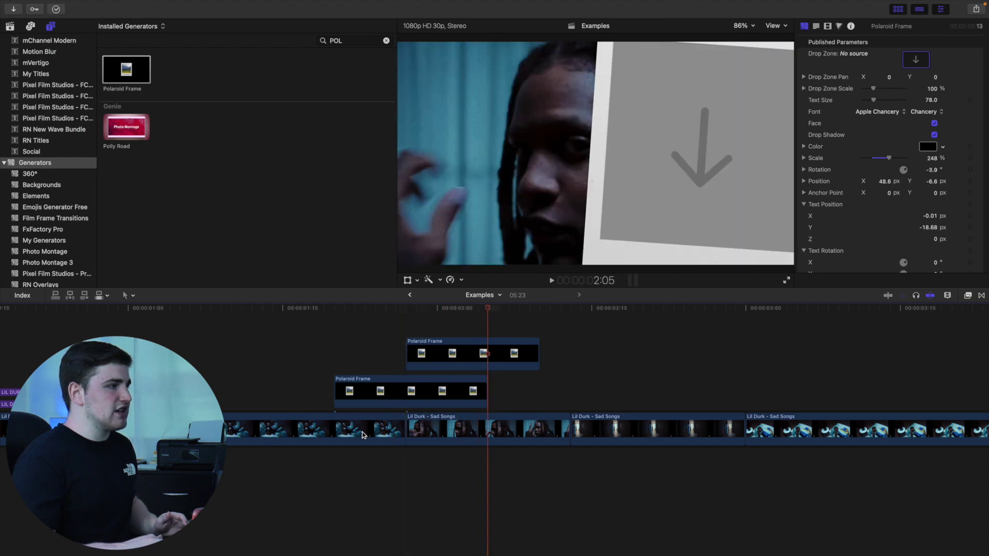
key(Right)
key(Right)
key(Right)
key(Right)
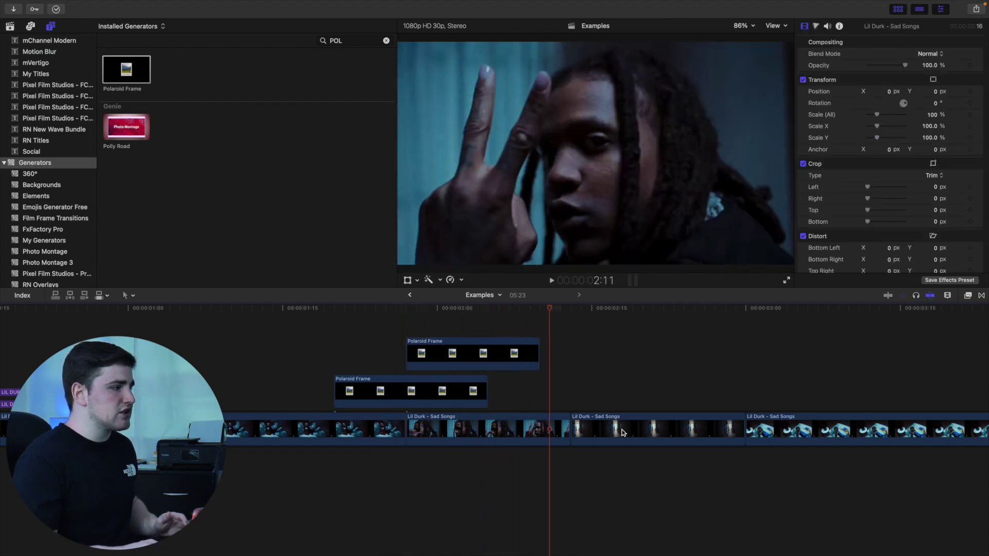
click(402, 323)
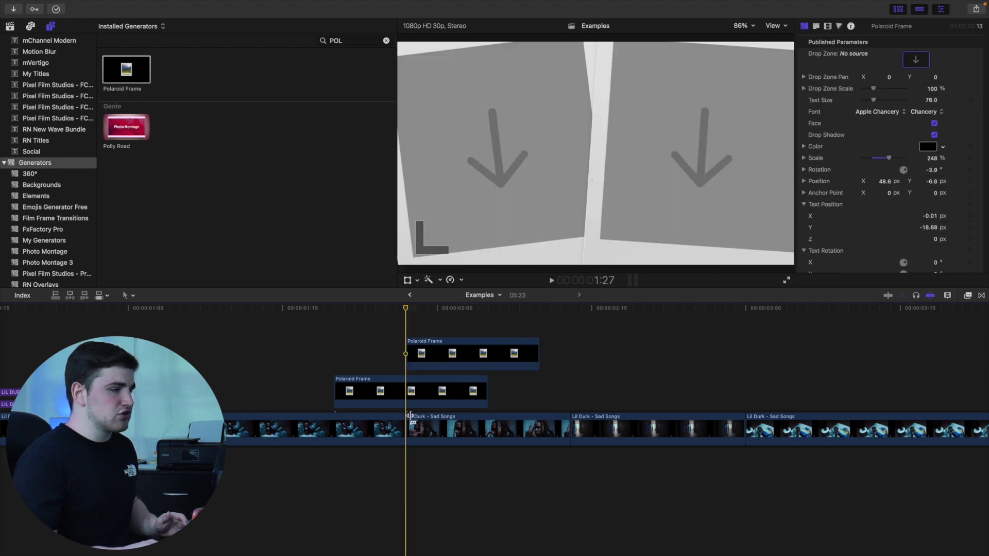
Fill the lower Polaroid Frame's drop zone with Photo 4 from the 5-7-23 event.
click(377, 366)
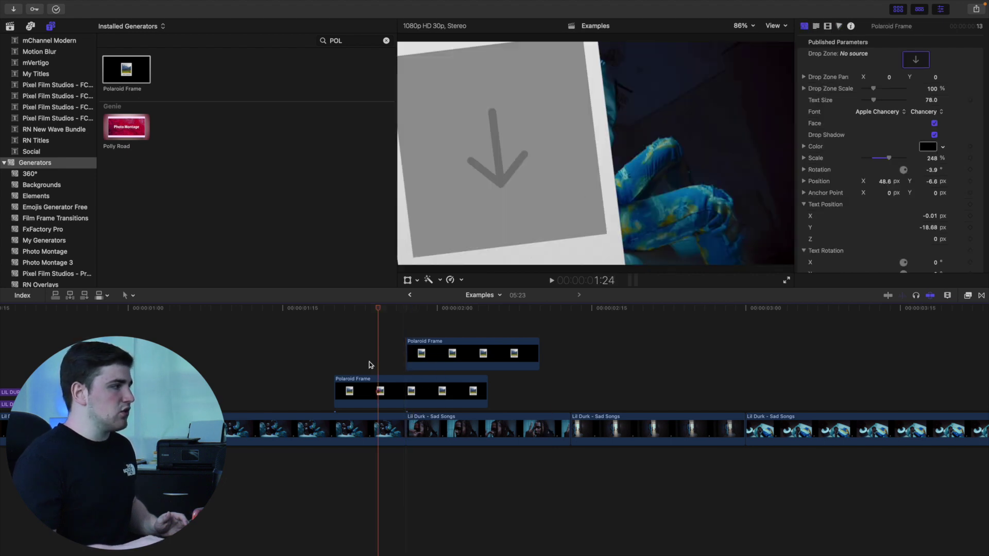
click(11, 28)
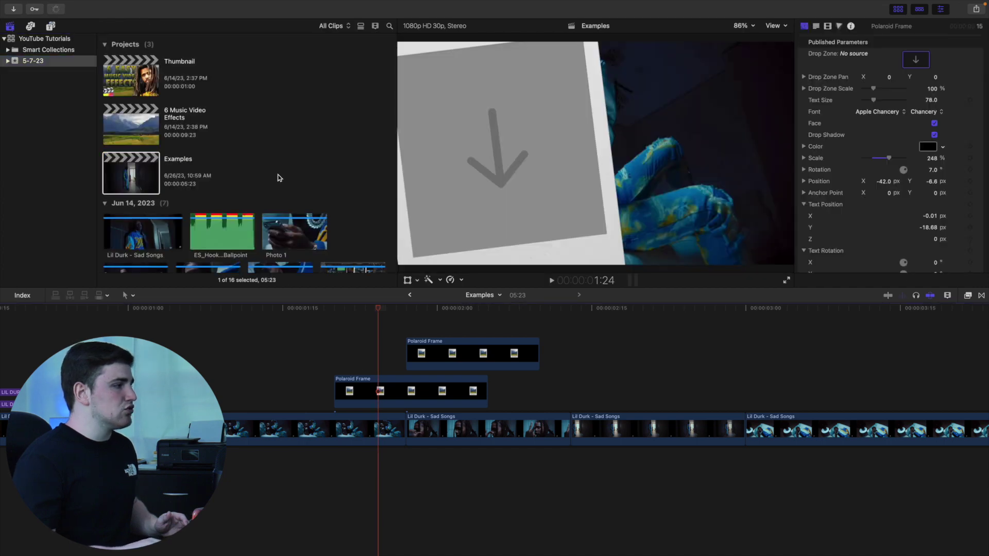
scroll(278, 177, down, 5)
click(379, 397)
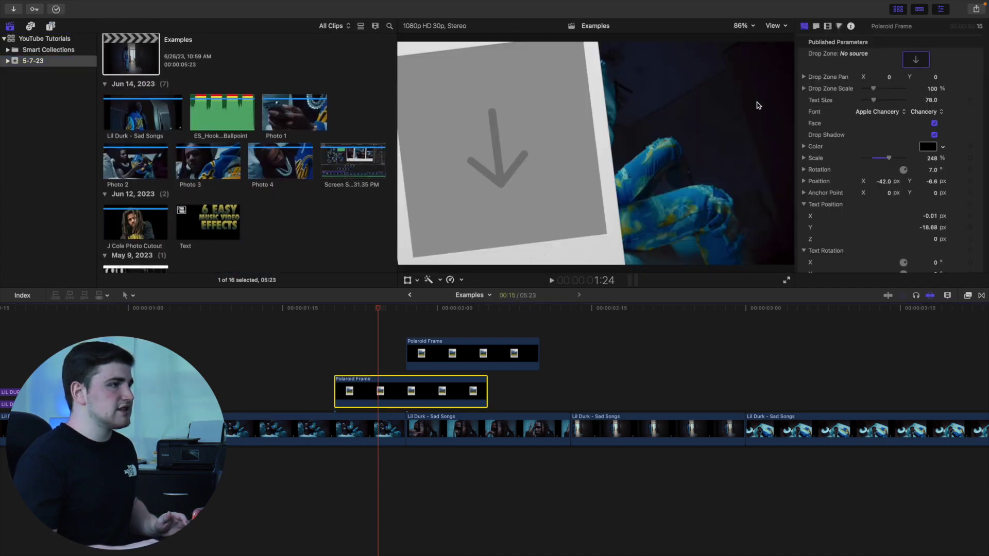
click(913, 62)
click(281, 168)
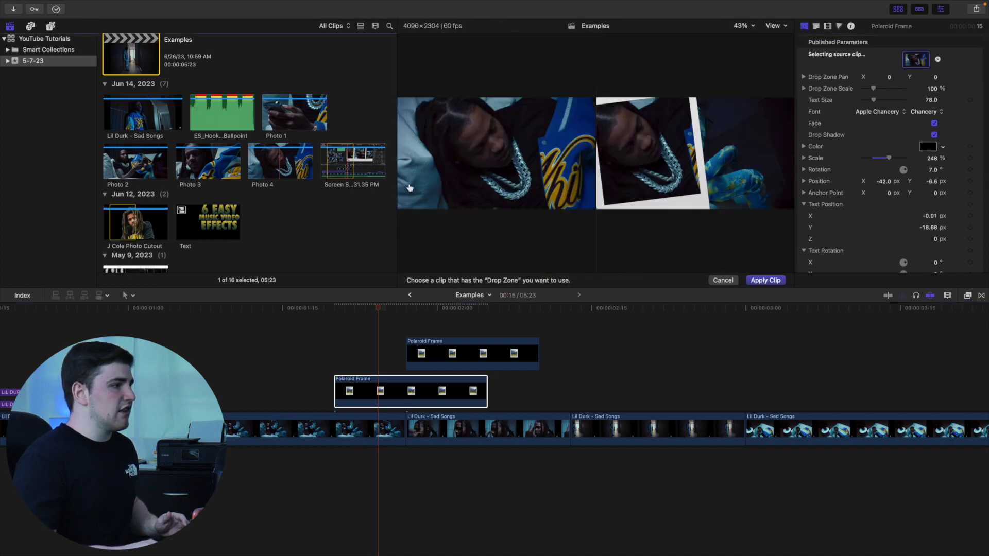
click(768, 281)
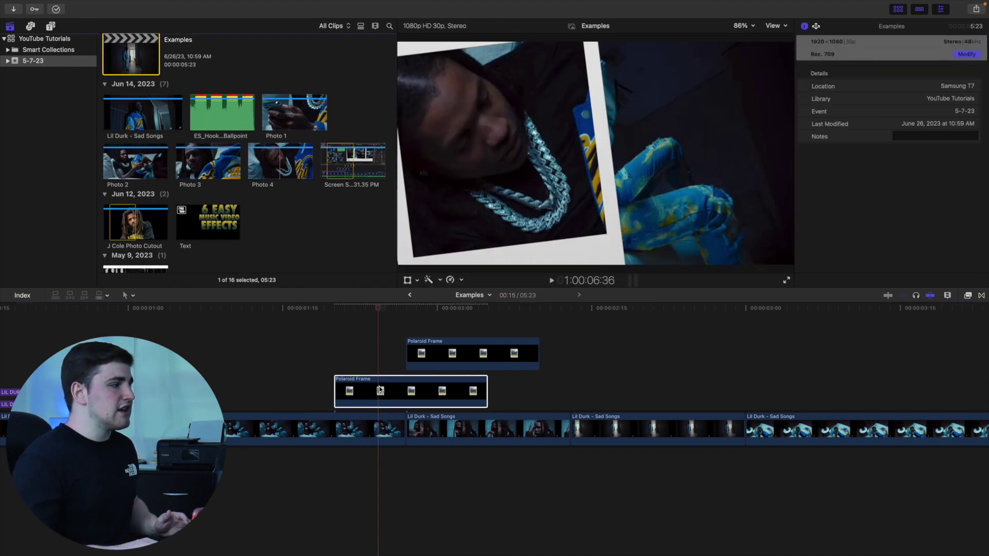
Set the lower Polaroid Frame's drop zone scale to 136% and its horizontal pan to about 11.6.
click(379, 390)
click(803, 28)
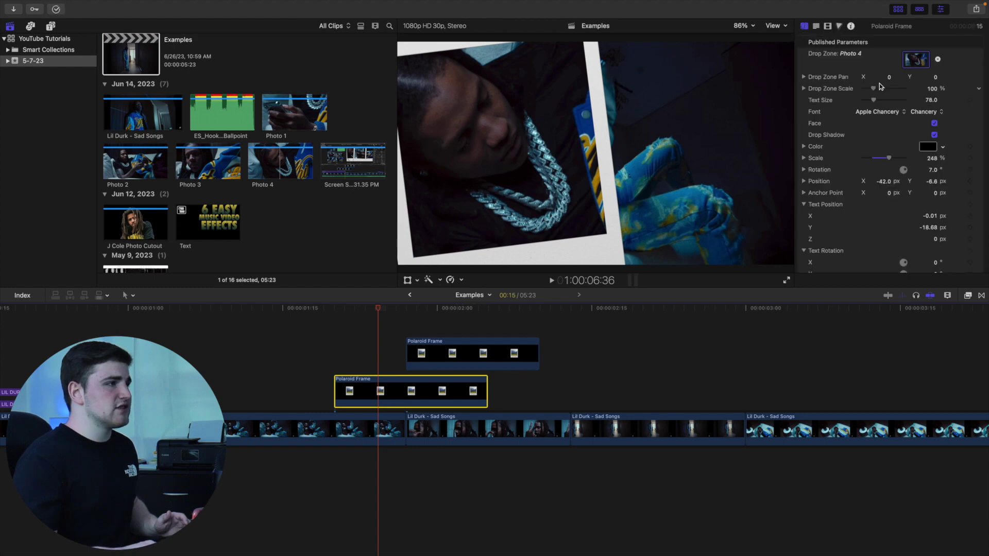
drag(880, 86, 906, 78)
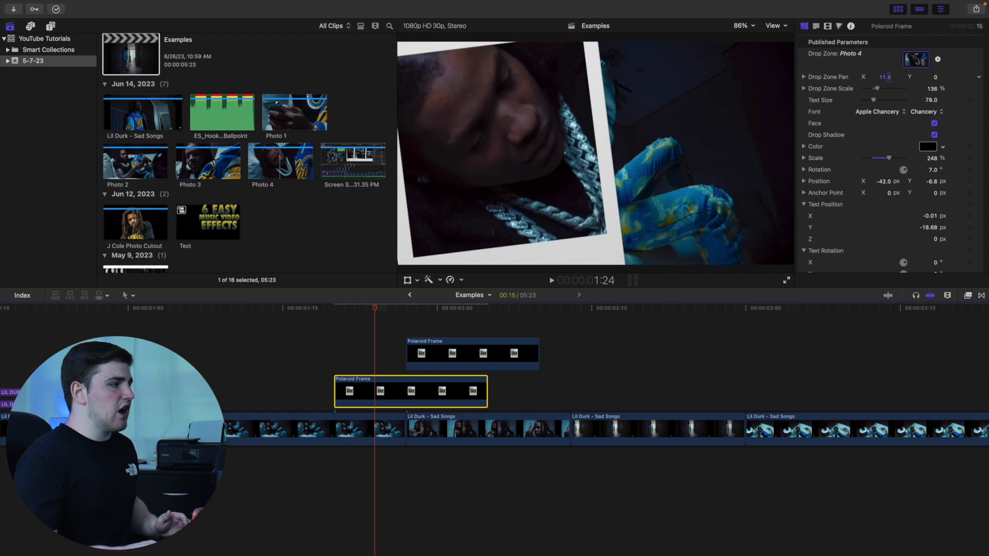
Fill the upper Polaroid Frame's drop zone with Photo 1 and pan it horizontally to 42.
click(438, 332)
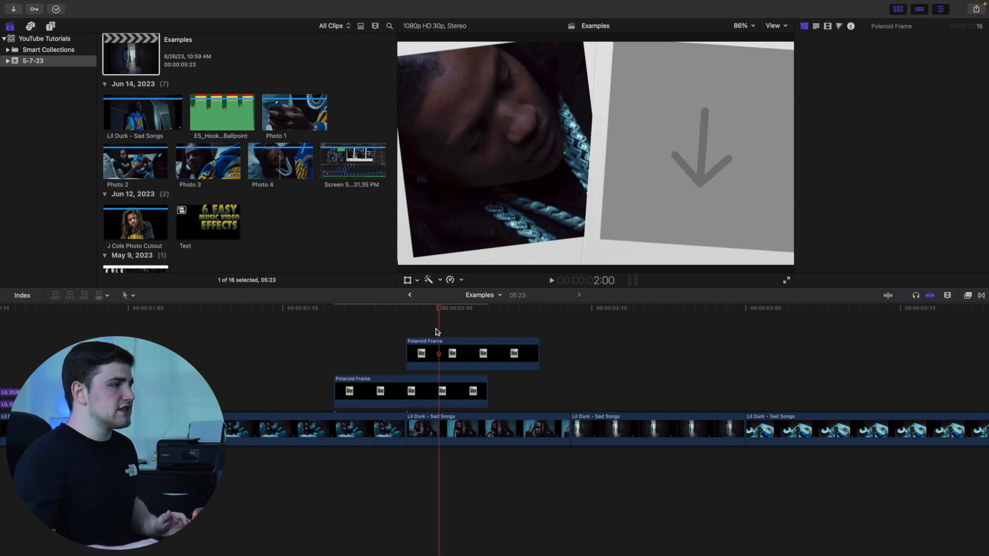
click(456, 357)
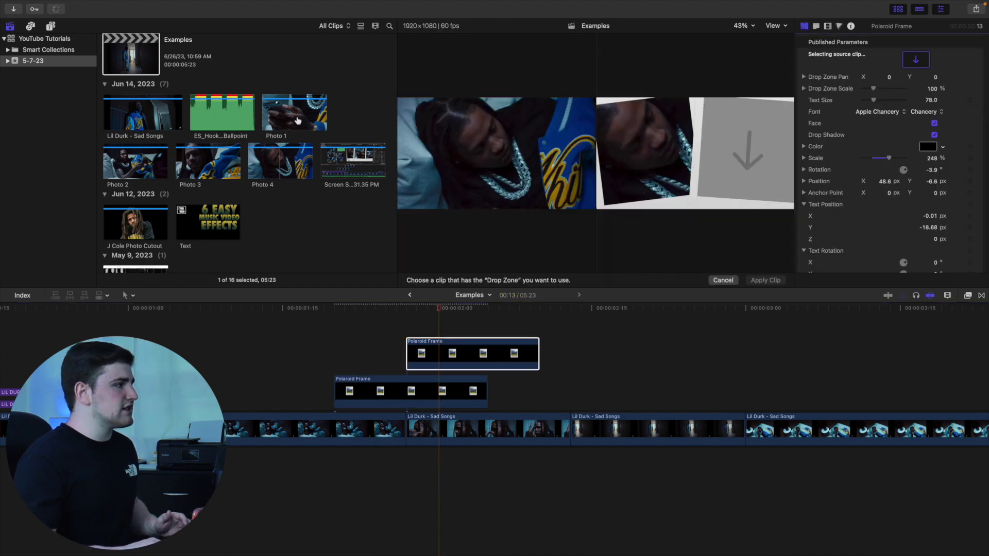
click(764, 280)
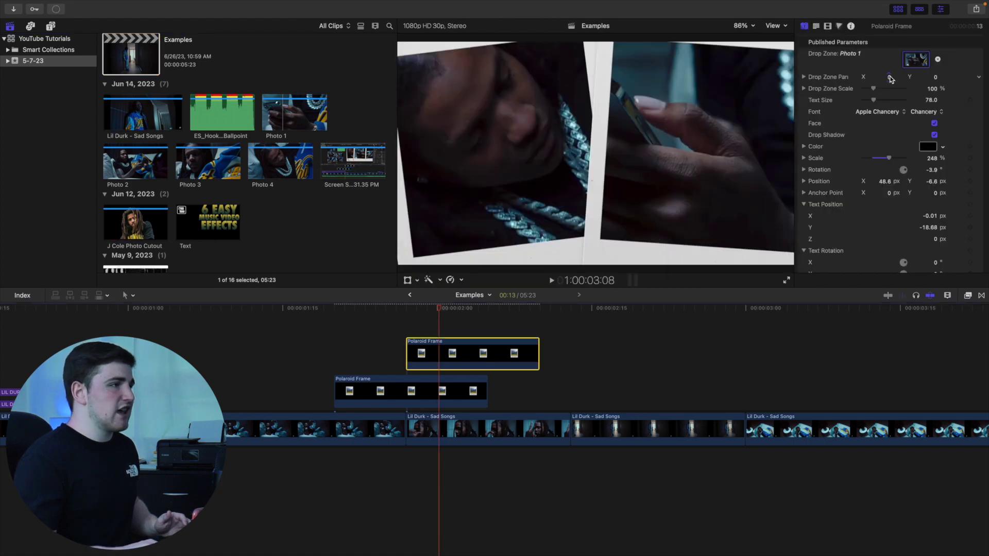
drag(890, 79, 912, 79)
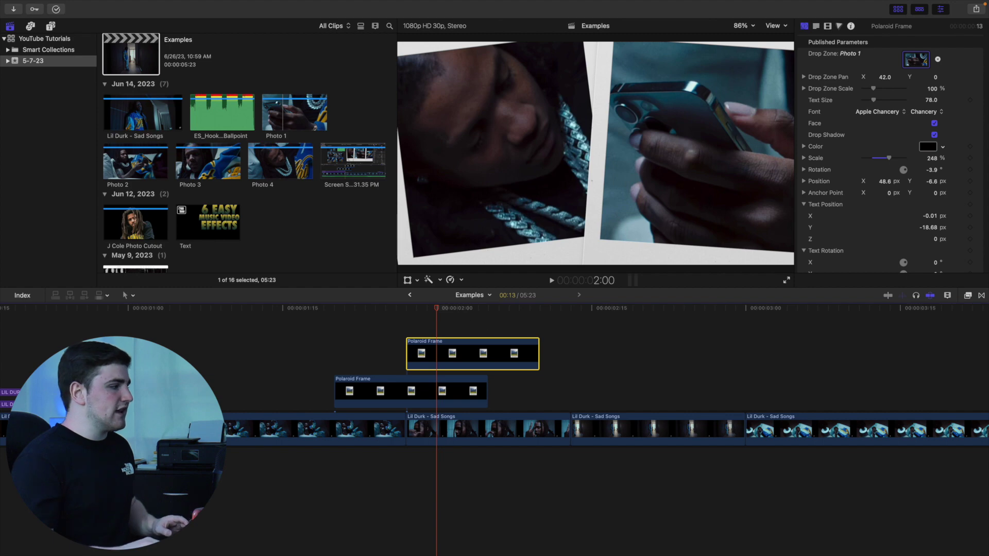
Play back the polaroid transition and extend the end of the clip beneath the upper Polaroid Frame by 6 frames.
click(149, 490)
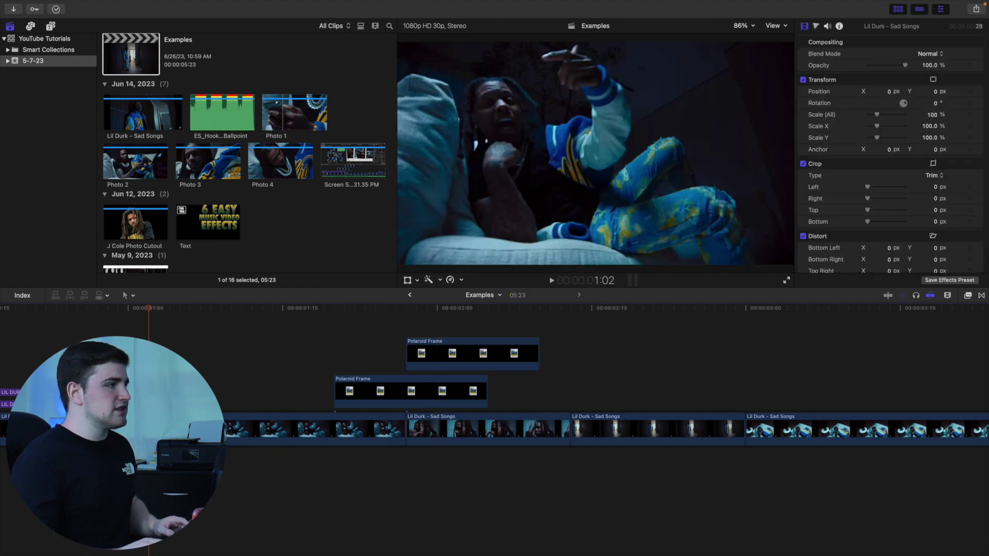
key(space)
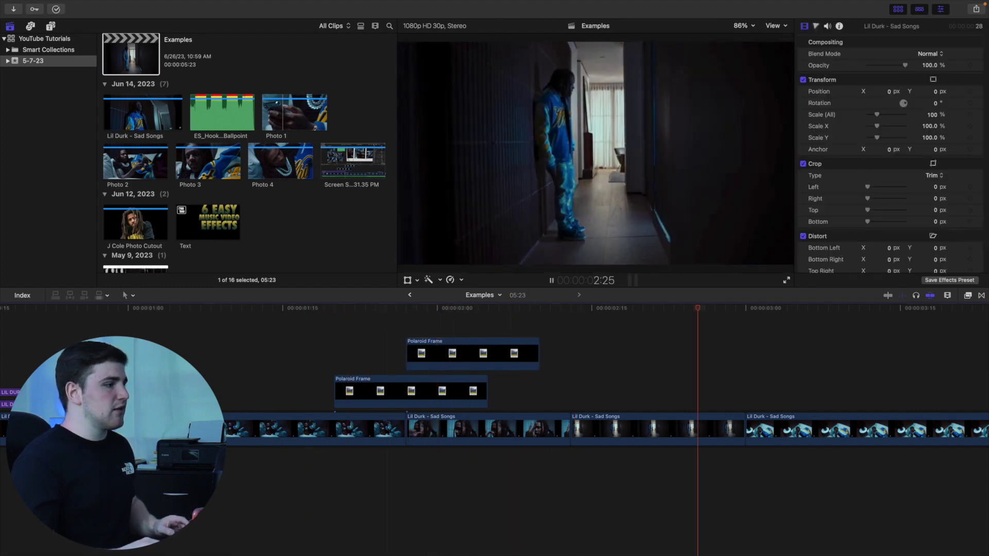
click(149, 489)
key(space)
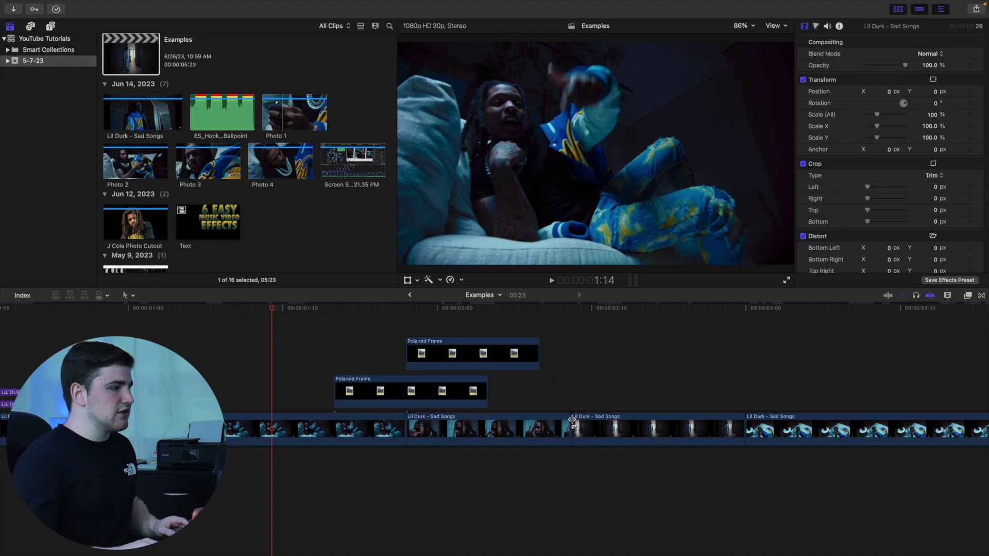
drag(572, 419, 634, 421)
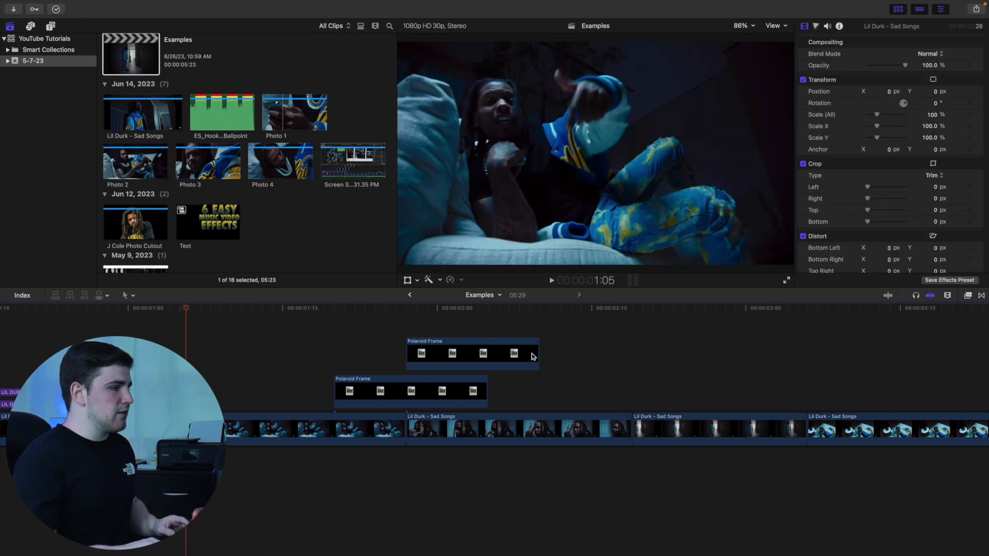
Trim the end of the upper Polaroid Frame to a 12-frame duration and play back the polaroid transition.
drag(538, 358, 529, 358)
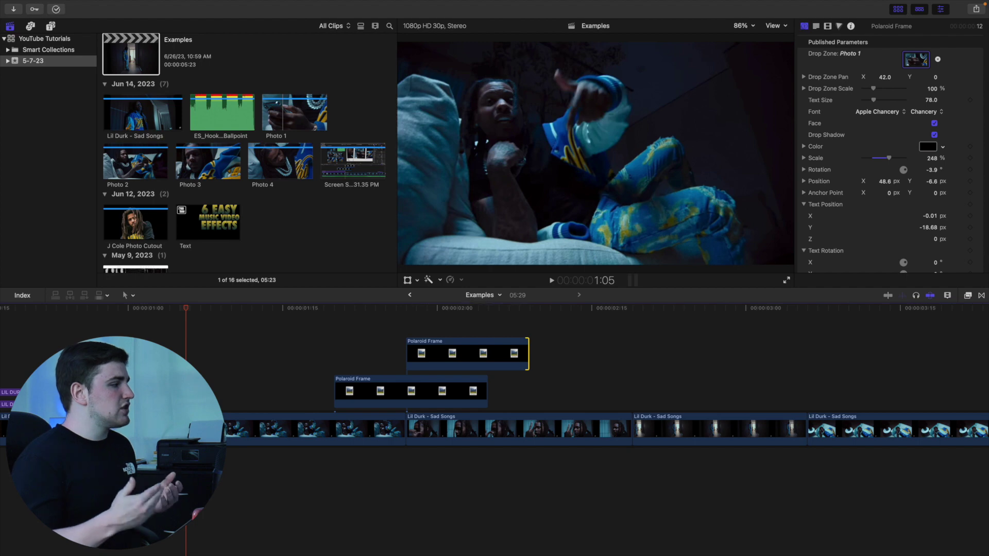
key(super+shift+a)
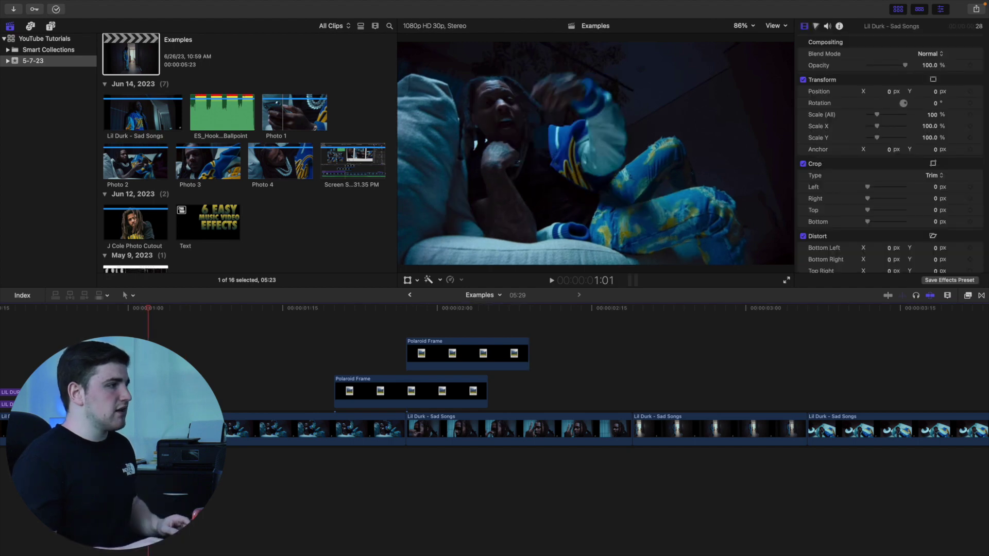
key(space)
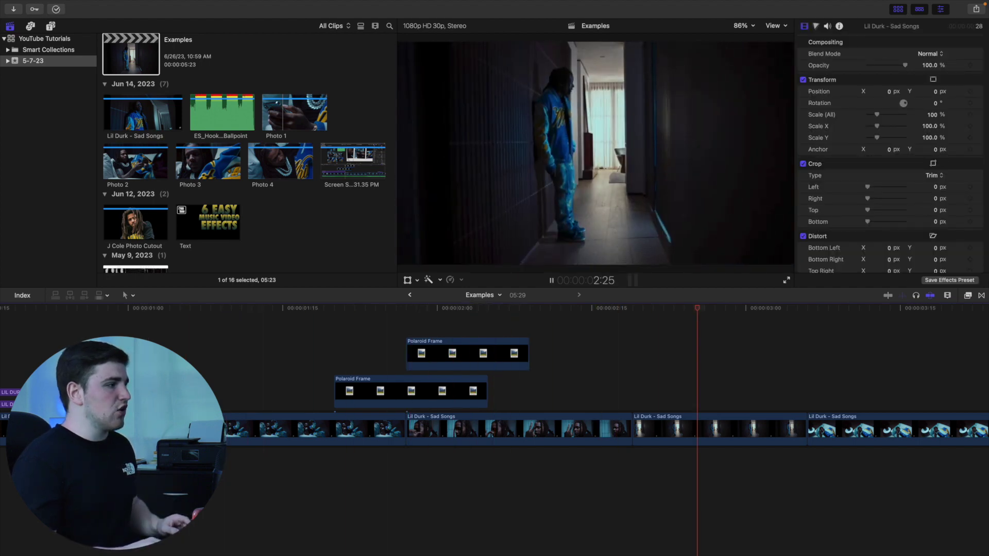
key(shift+question)
key(space)
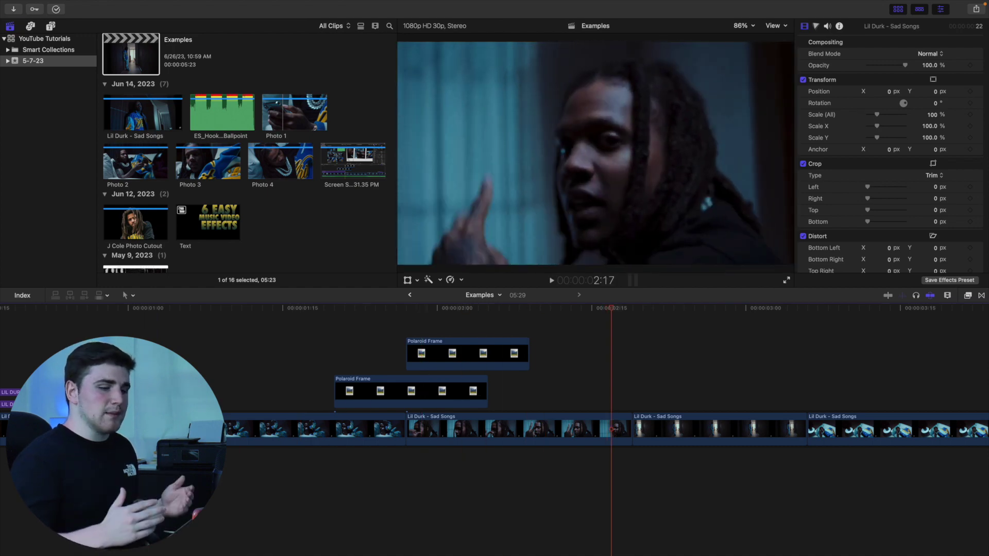
Connect a Short adjustment layer title above the Lil Durk clips, starting three frames before the cut to the hallway shot.
key(Left)
key(Left)
key(Left)
key(super+equal)
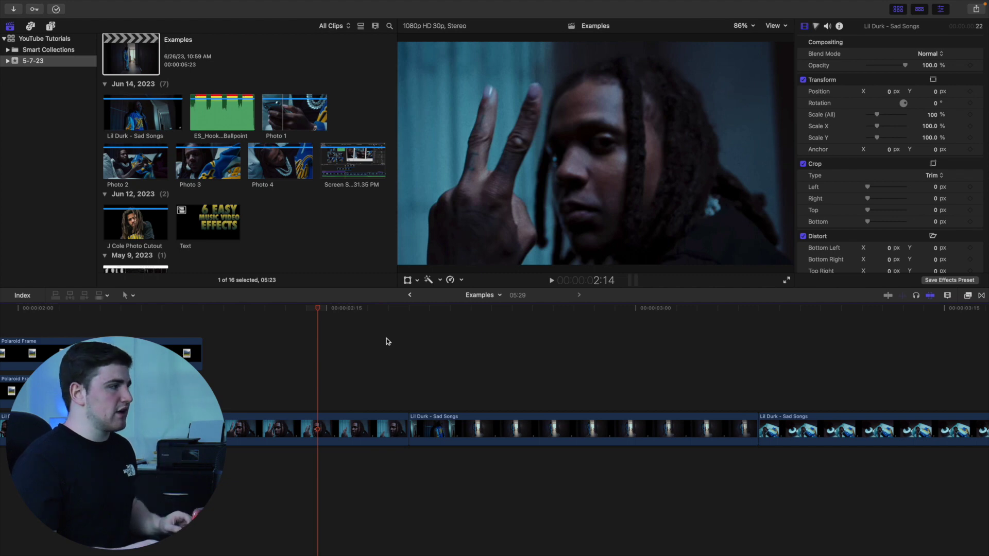
click(51, 26)
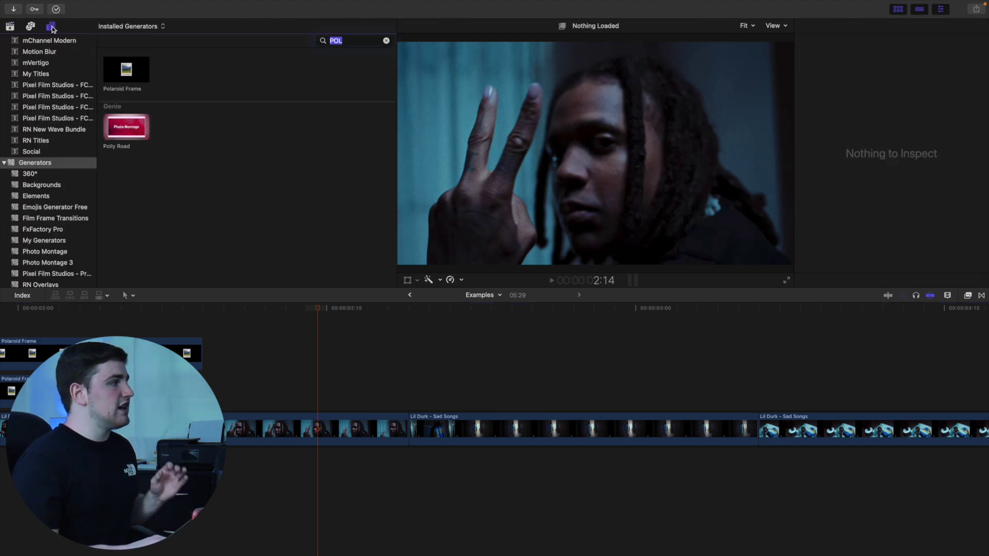
click(386, 41)
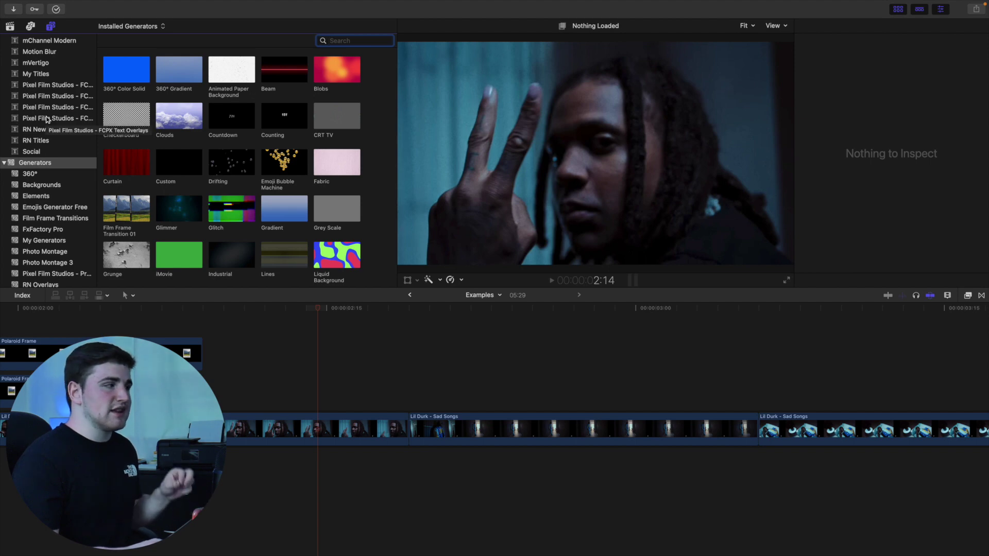
scroll(52, 119, up, 8)
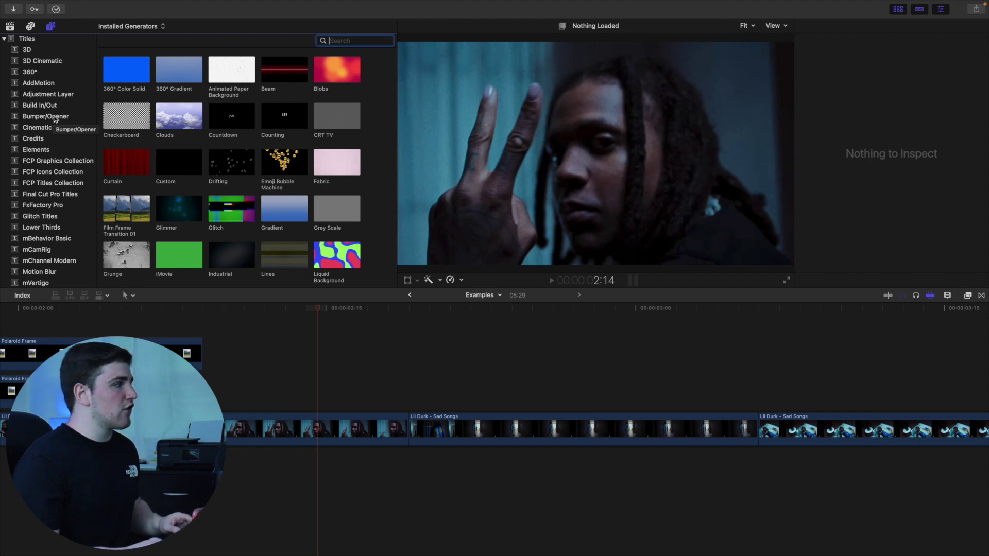
click(51, 96)
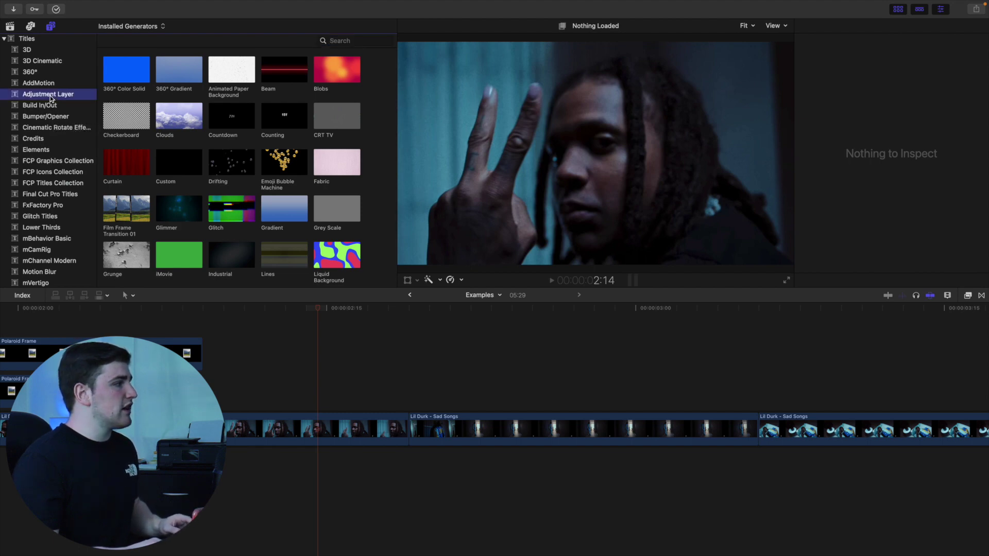
drag(221, 75, 347, 378)
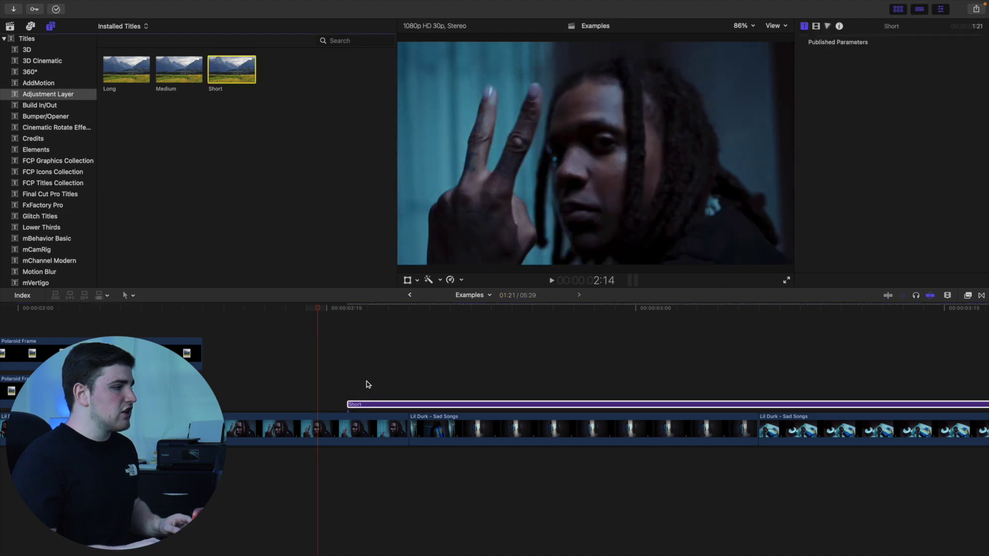
Set the duration of the Short adjustment layer to 6 frames.
click(366, 385)
click(381, 407)
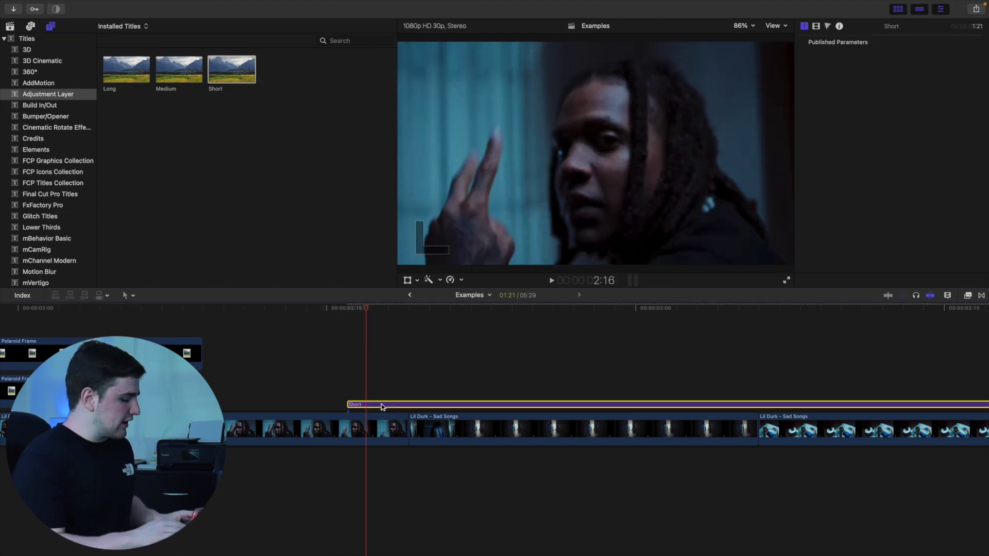
key(ctrl+d)
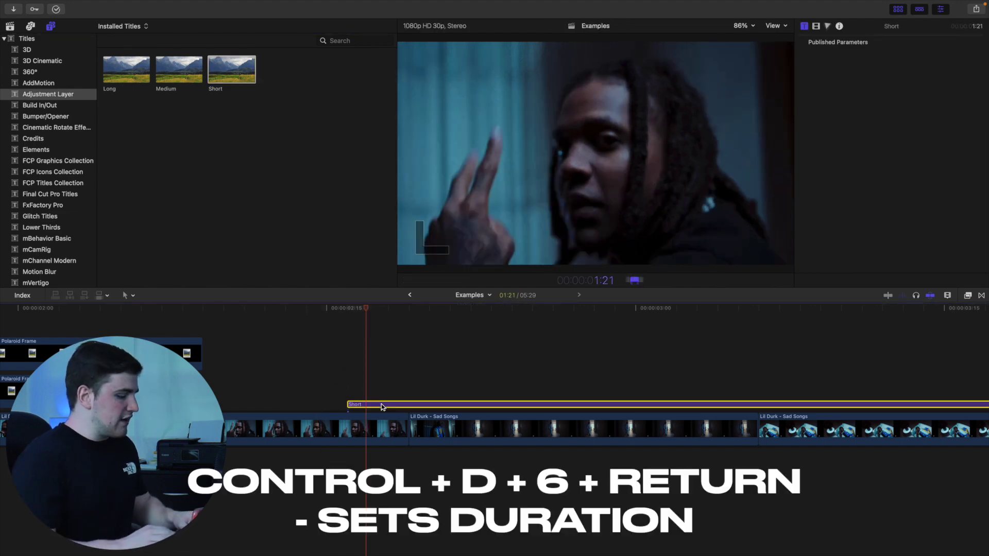
text(6)
key(Return)
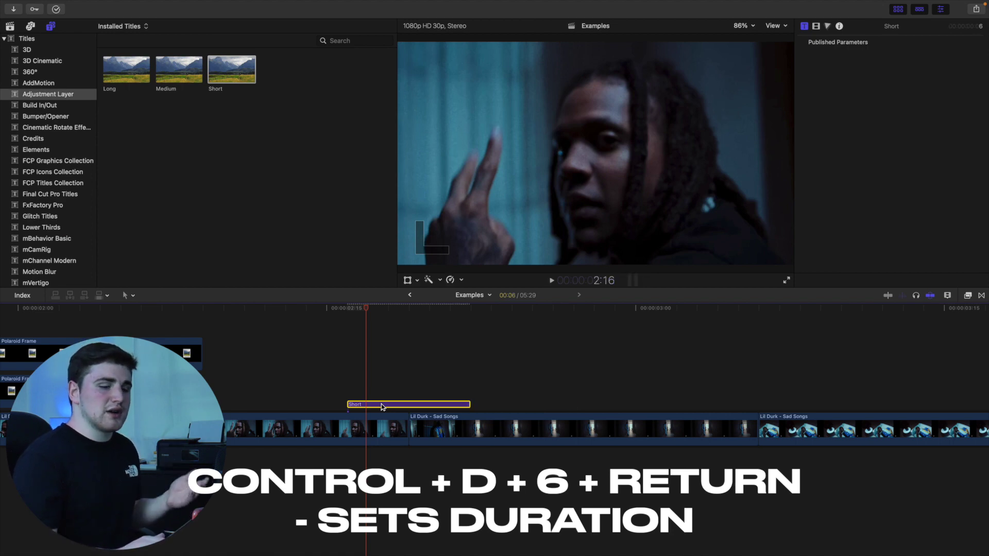
Add a marker to the Short adjustment layer at its midpoint on the cut at 2:19, and check the frames on both sides.
click(355, 394)
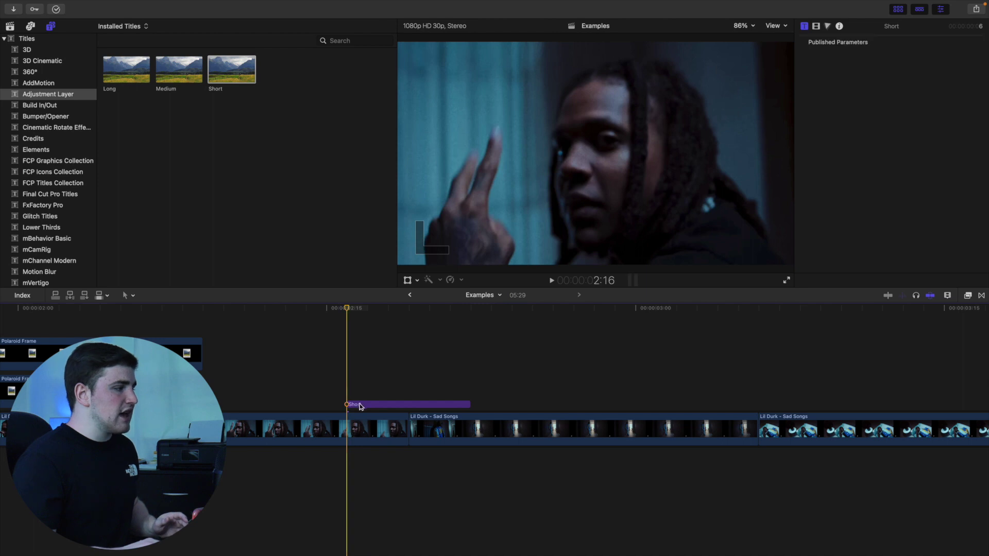
click(361, 406)
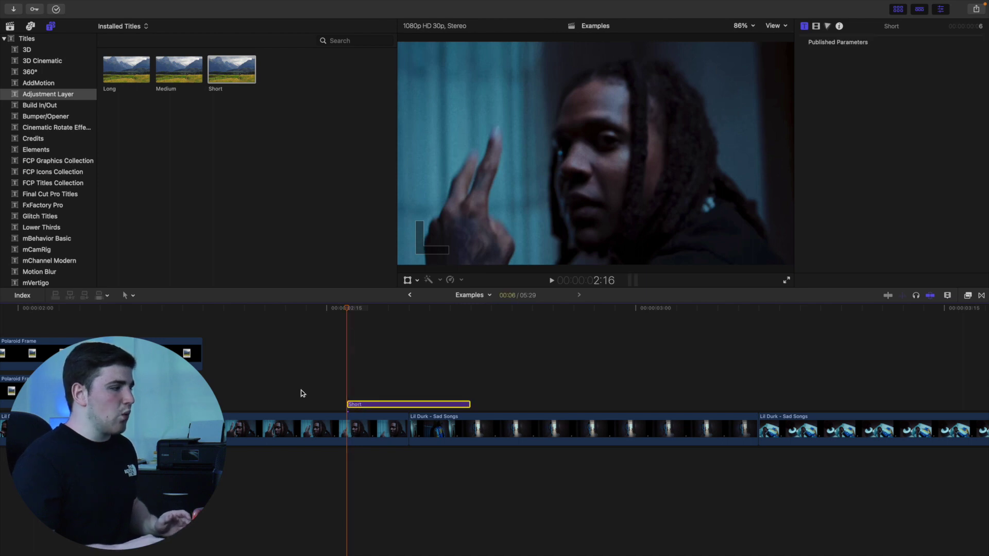
key(Right)
key(Right)
key(Right)
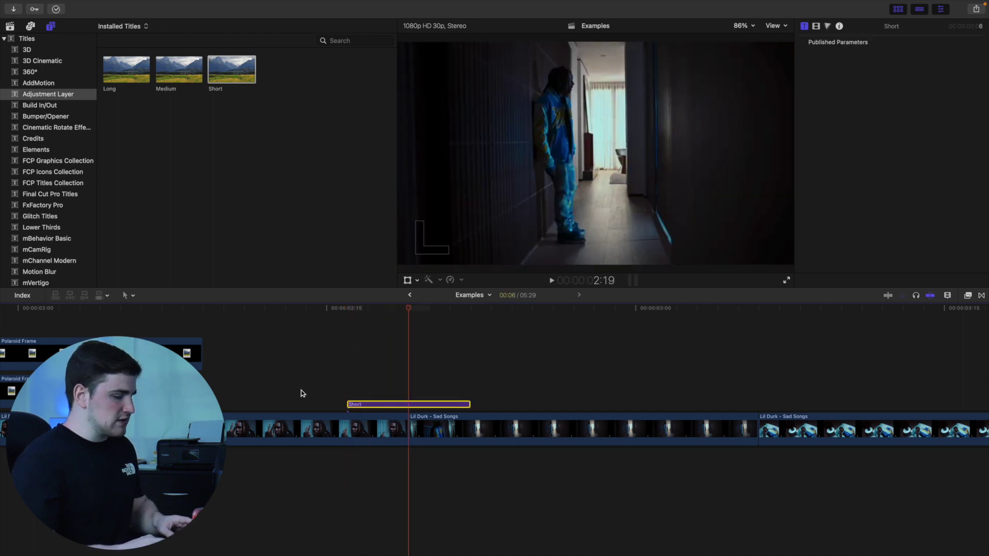
key(Right)
key(Right)
key(Right)
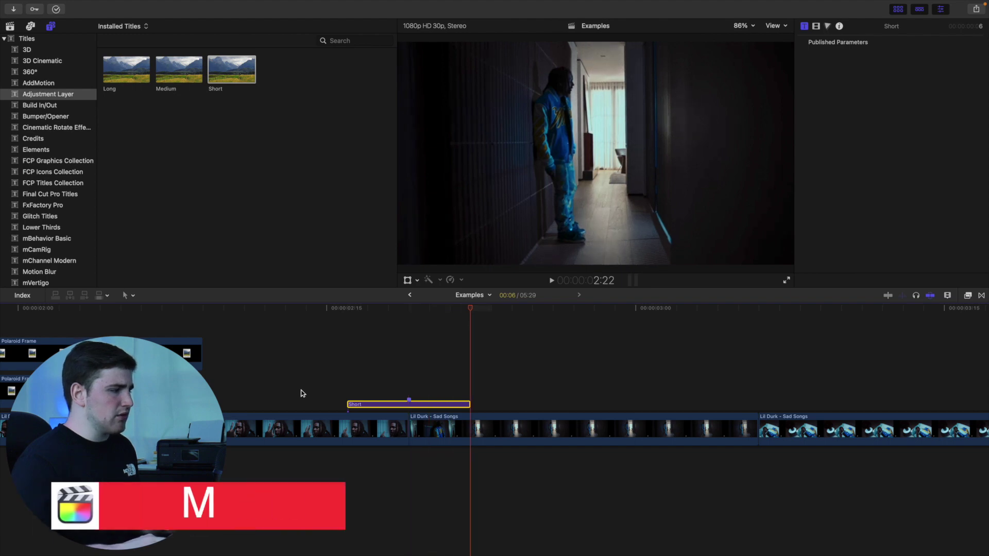
click(379, 389)
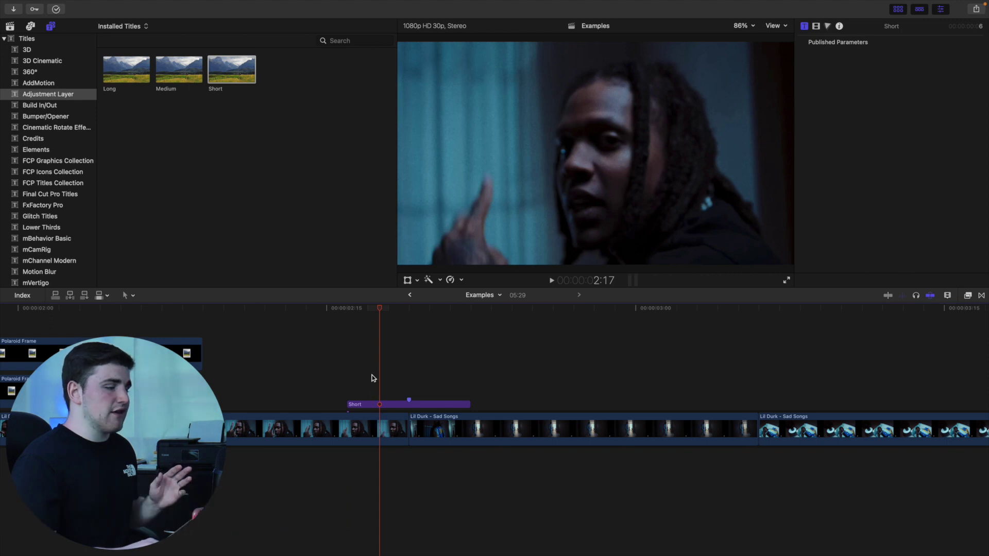
click(435, 387)
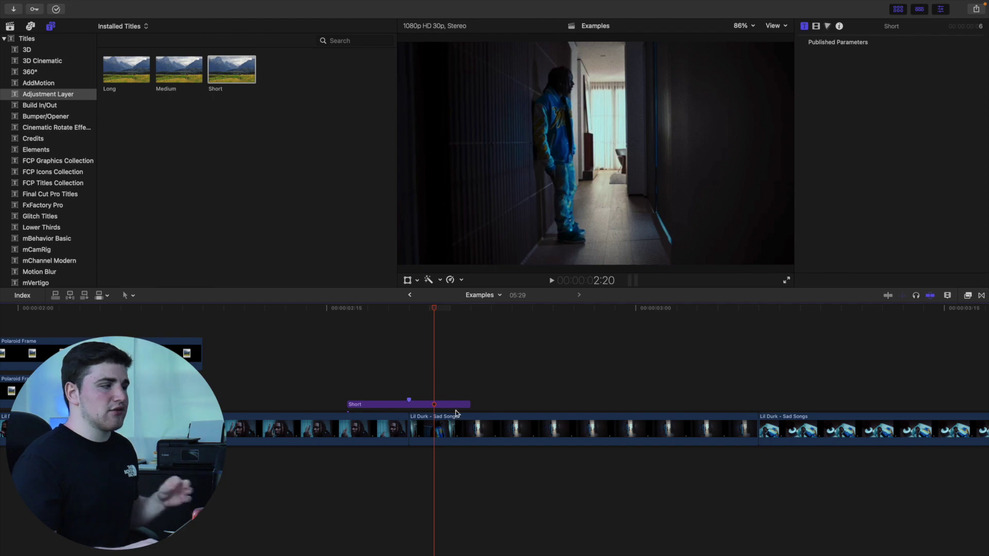
click(408, 395)
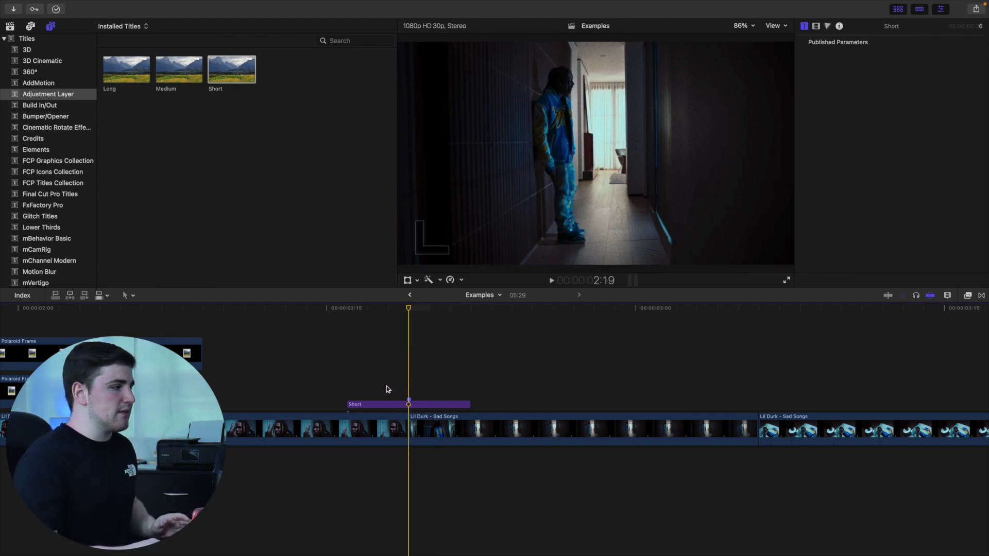
click(386, 386)
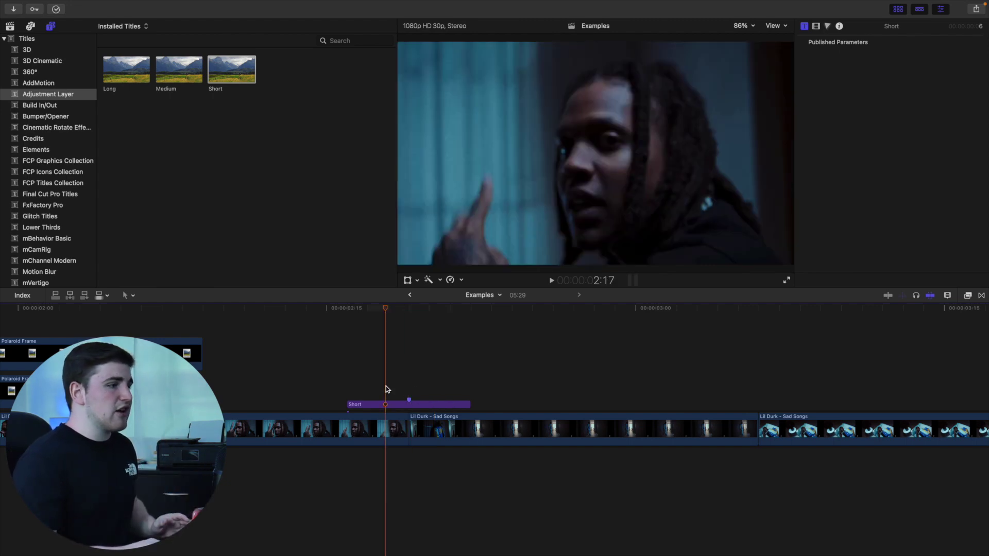
Apply the Camera Flash effect to the Short adjustment layer and play back the flash transition over the cut.
click(968, 296)
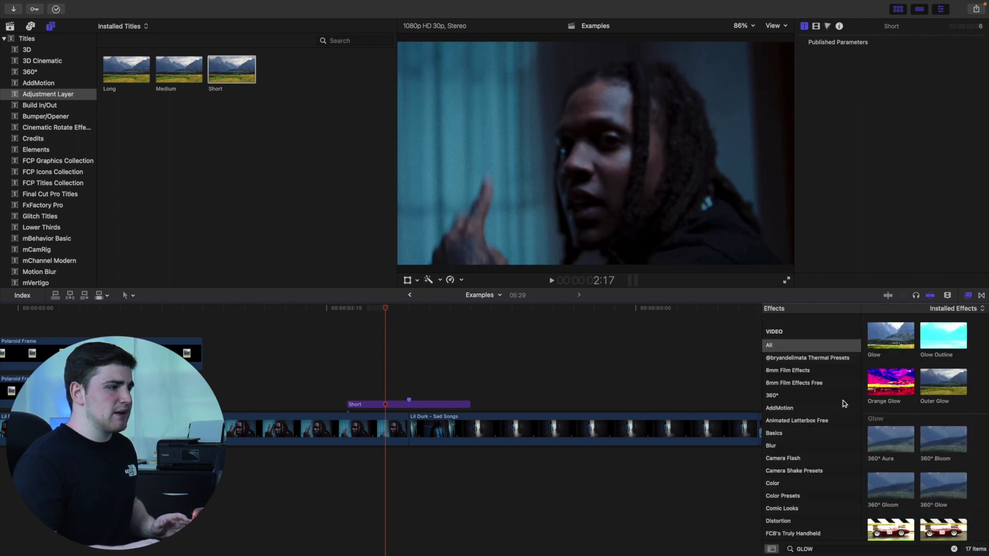
click(954, 549)
scroll(811, 428, down, 5)
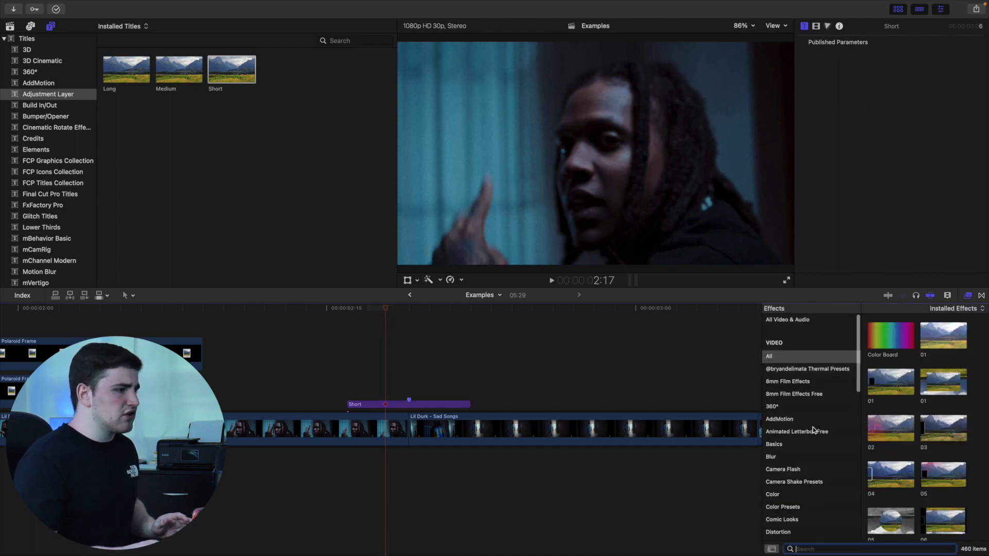
click(783, 391)
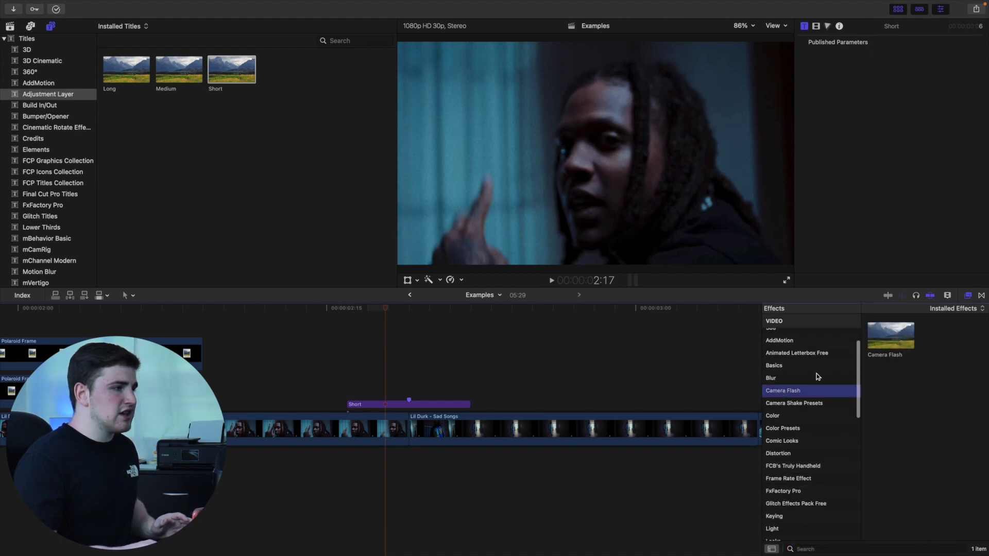
drag(883, 336, 446, 407)
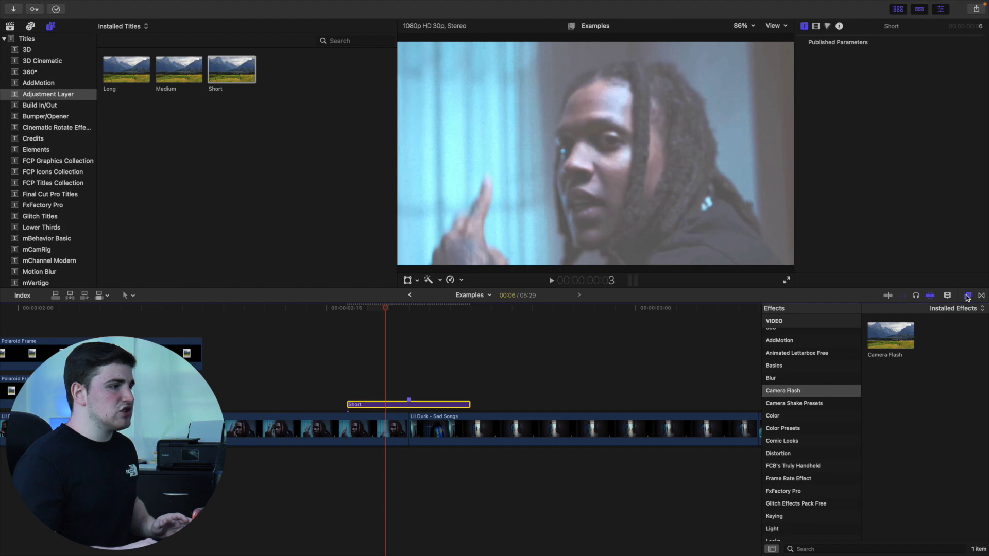
click(966, 296)
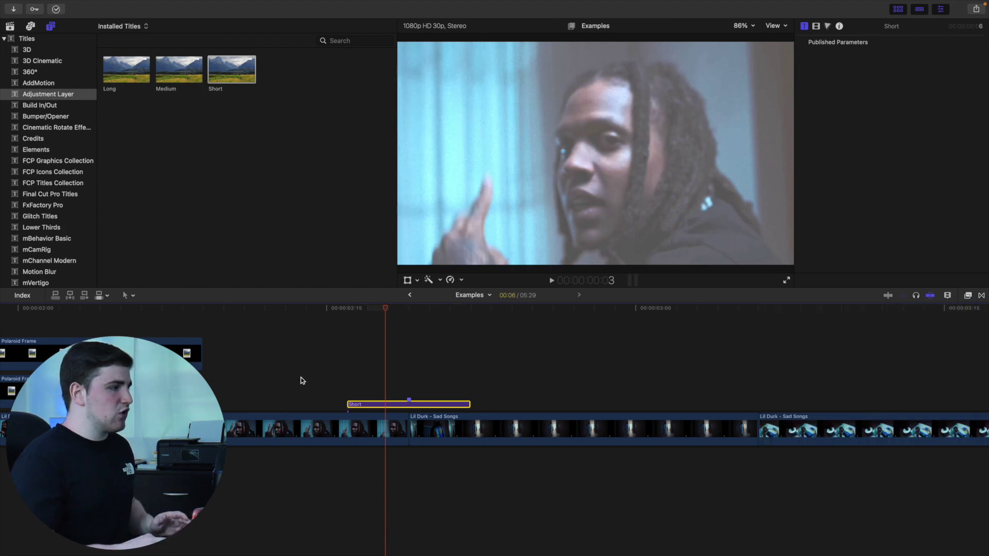
key(space)
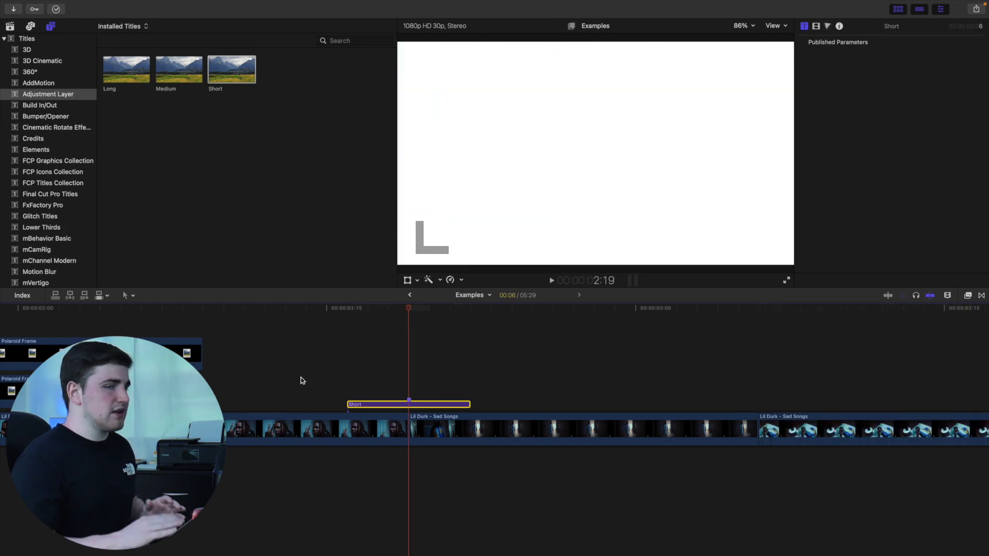
click(221, 376)
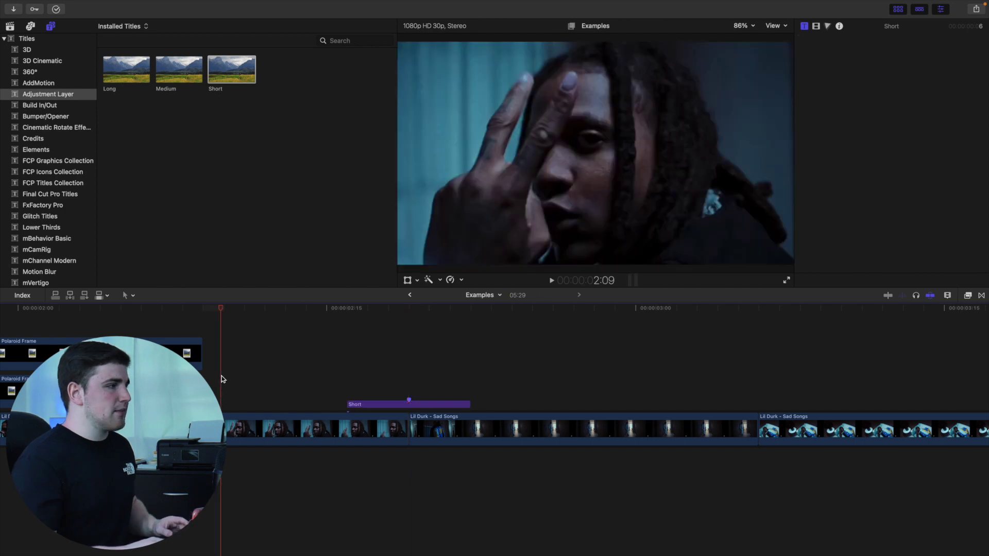
key(space)
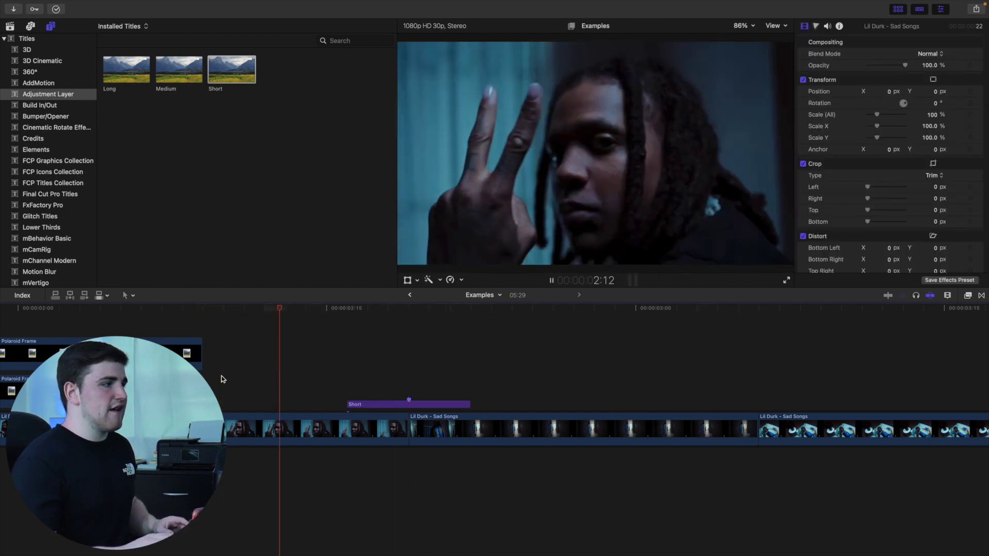
key(space)
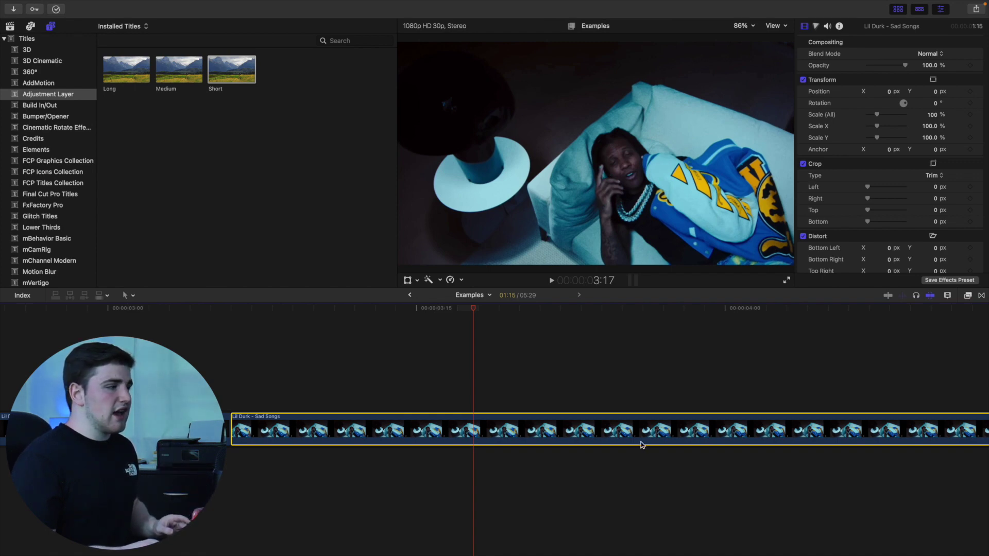
Search all video effects for PRO and apply the Pro Mist Filter to the last Lil Durk clip, the couch shot.
scroll(642, 444, right, 4)
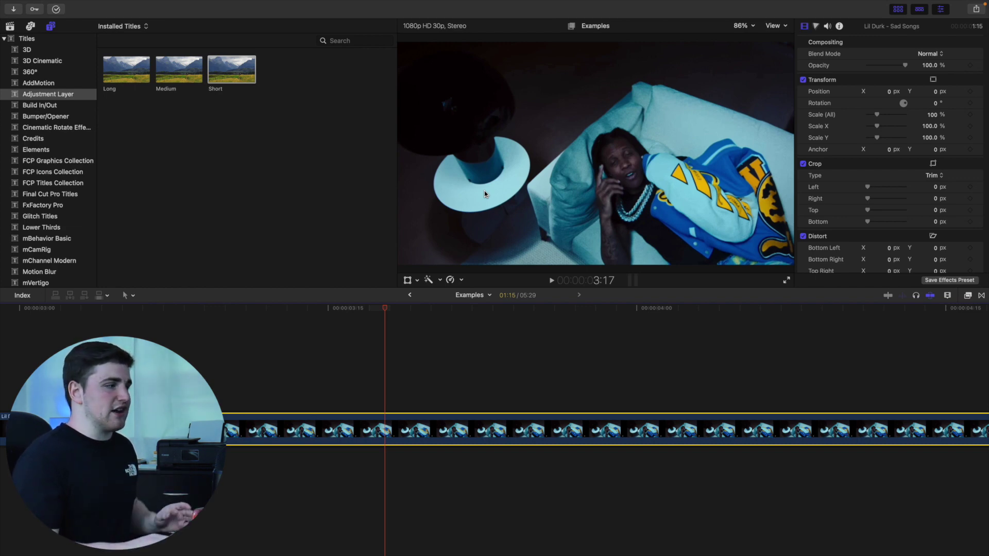
click(968, 296)
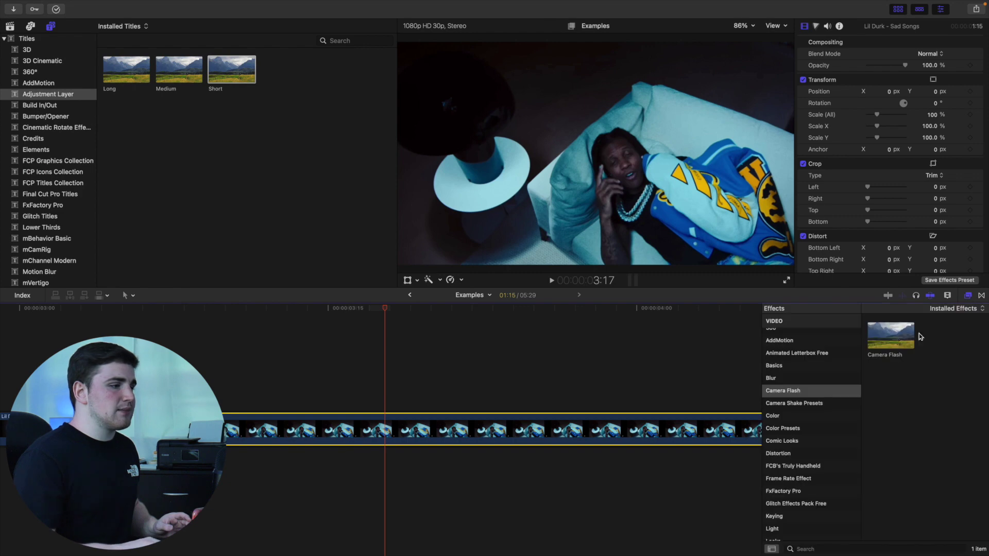
scroll(805, 368, up, 3)
click(787, 356)
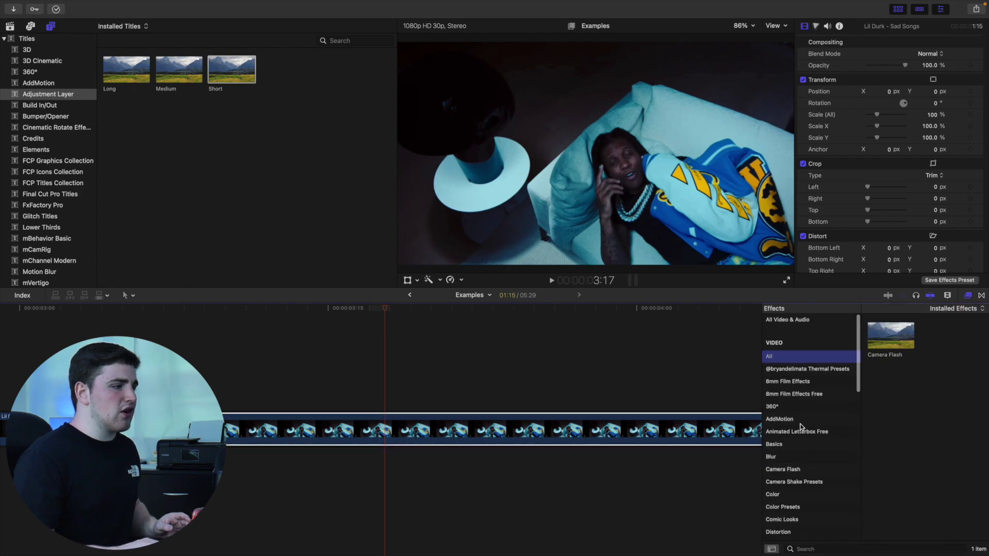
click(827, 549)
text(PRO)
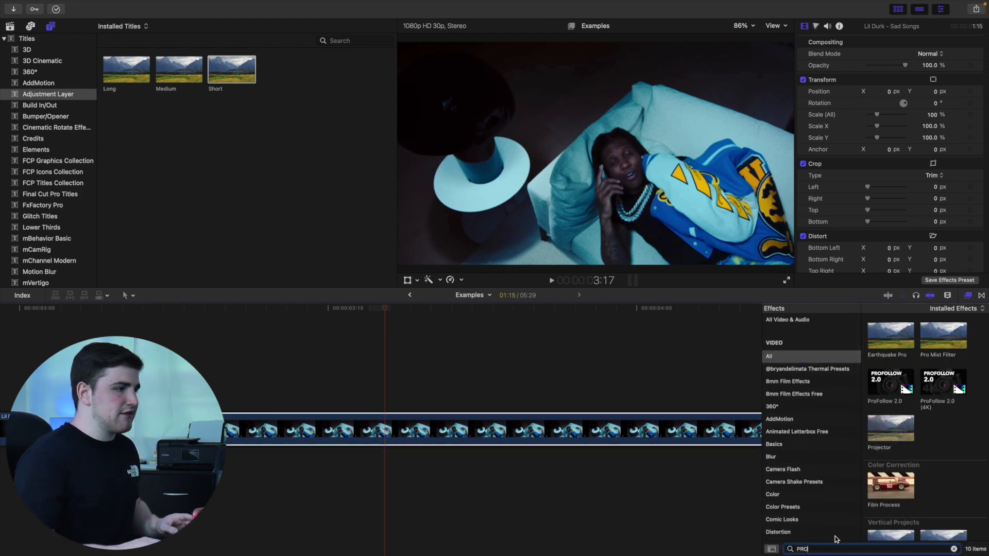
drag(943, 341, 502, 420)
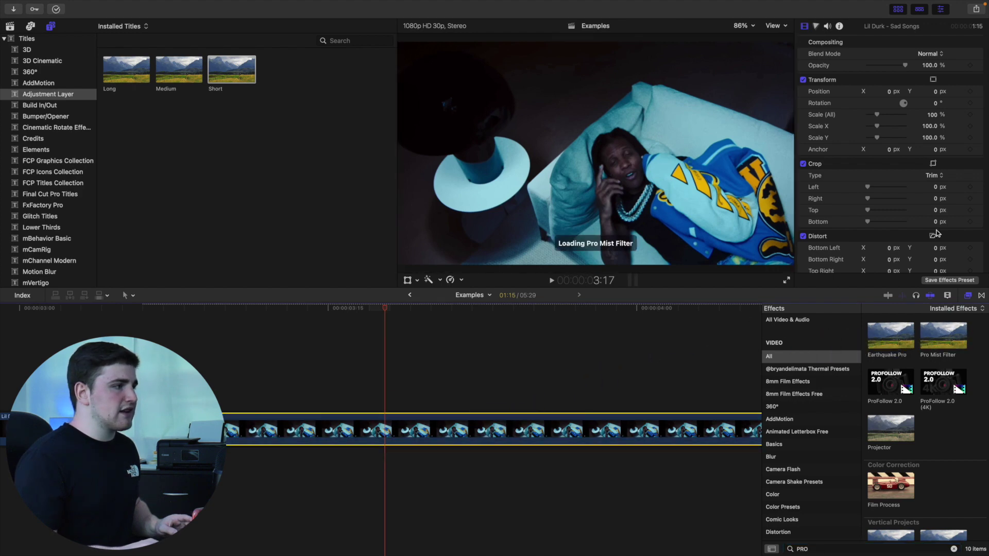
Set the Pro Mist Filter's Threshold to 0.25 and its Amount to 353 on the couch shot.
click(968, 295)
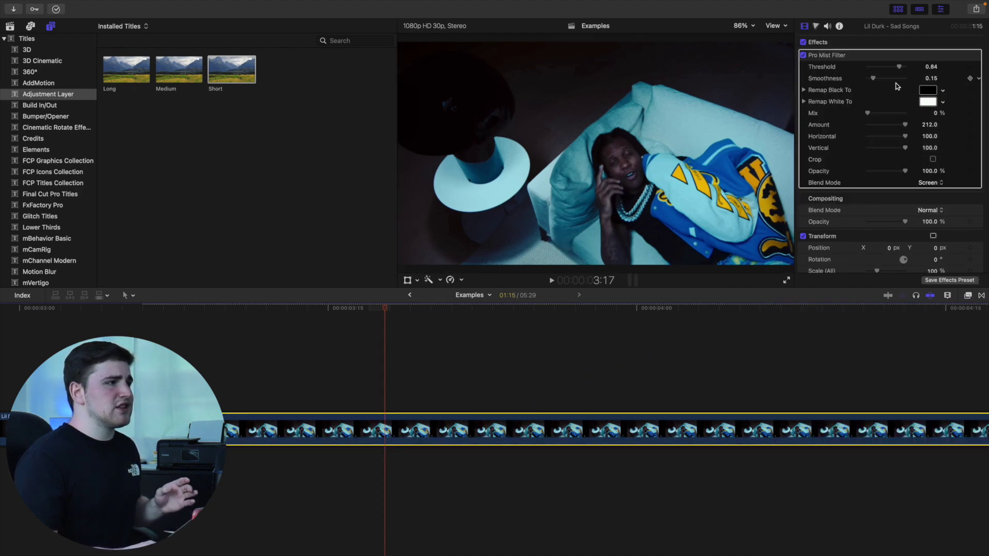
drag(903, 67, 877, 68)
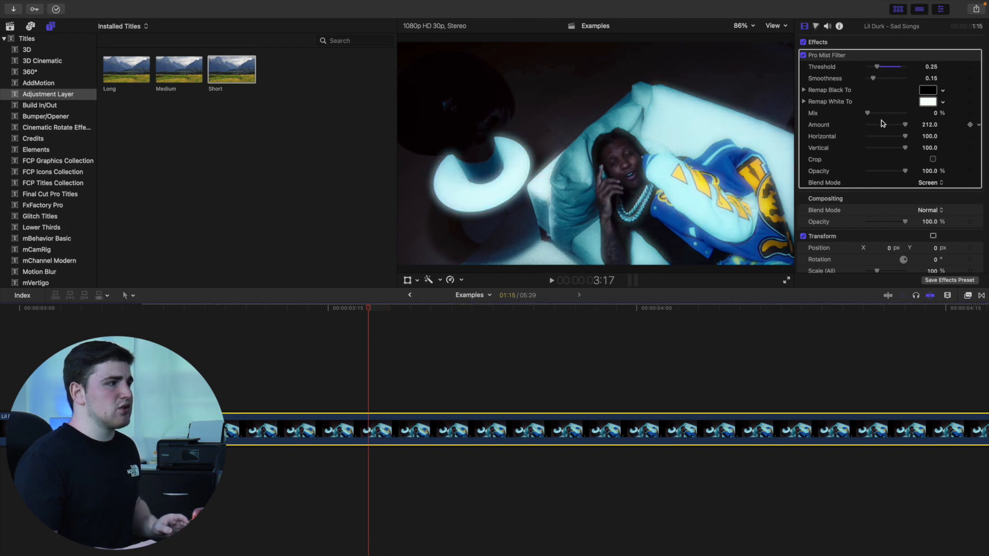
drag(928, 128, 923, 128)
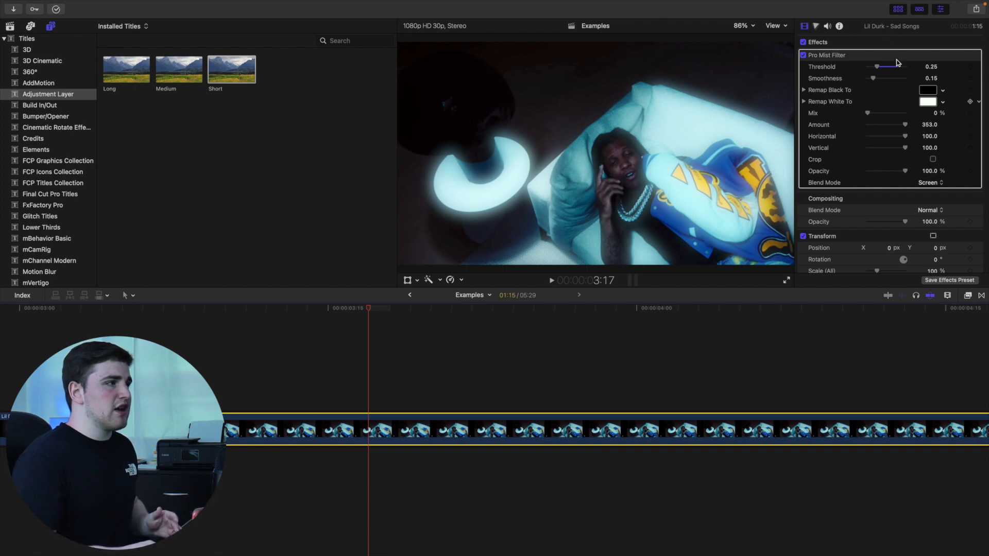
Compare the couch shot with the Pro Mist Filter on and off, including at 200% zoom, and leave the filter off.
click(802, 55)
click(802, 55)
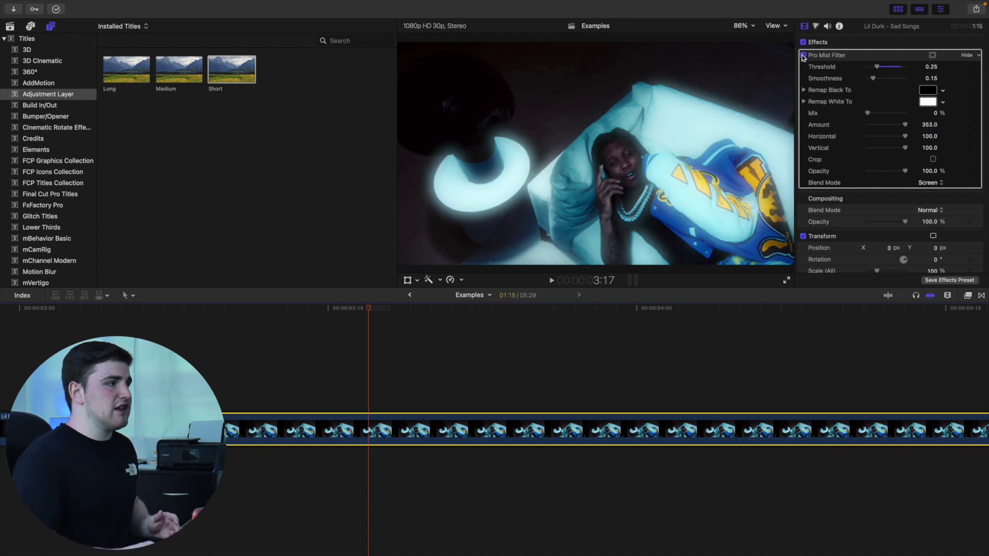
click(802, 55)
click(803, 55)
click(803, 55)
click(803, 55)
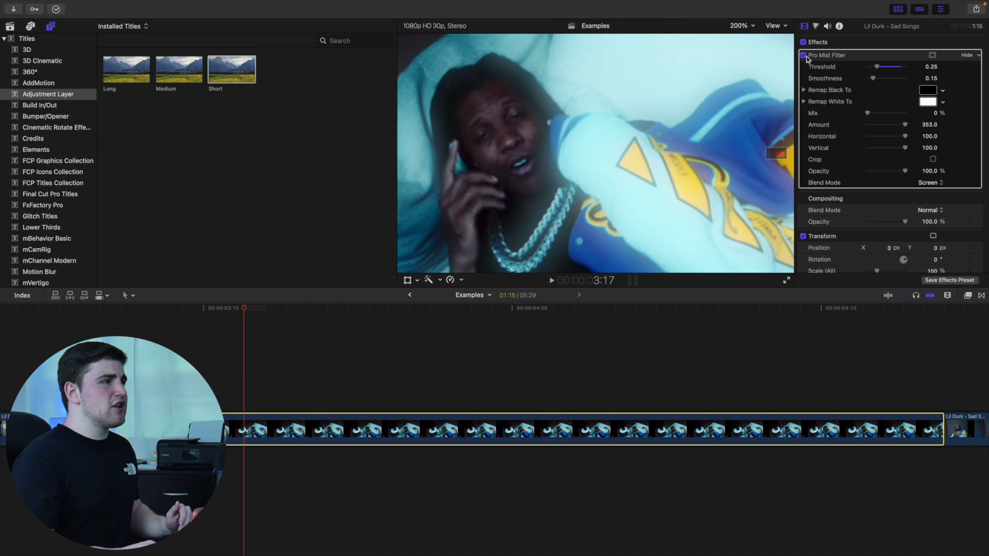
click(804, 56)
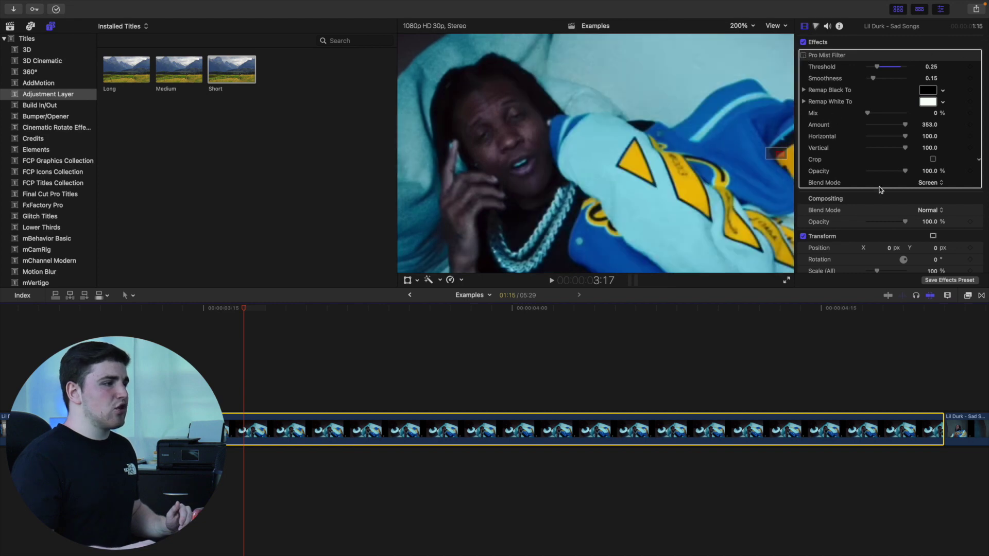
Search the video effects for CHANN and apply Channel Blur to the couch shot clip.
click(967, 296)
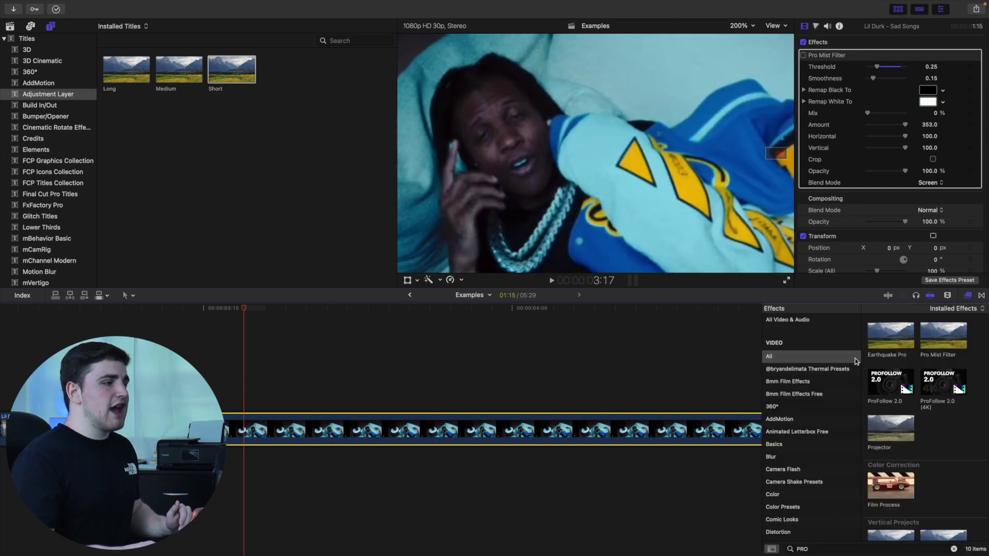
click(822, 548)
text(CHANN)
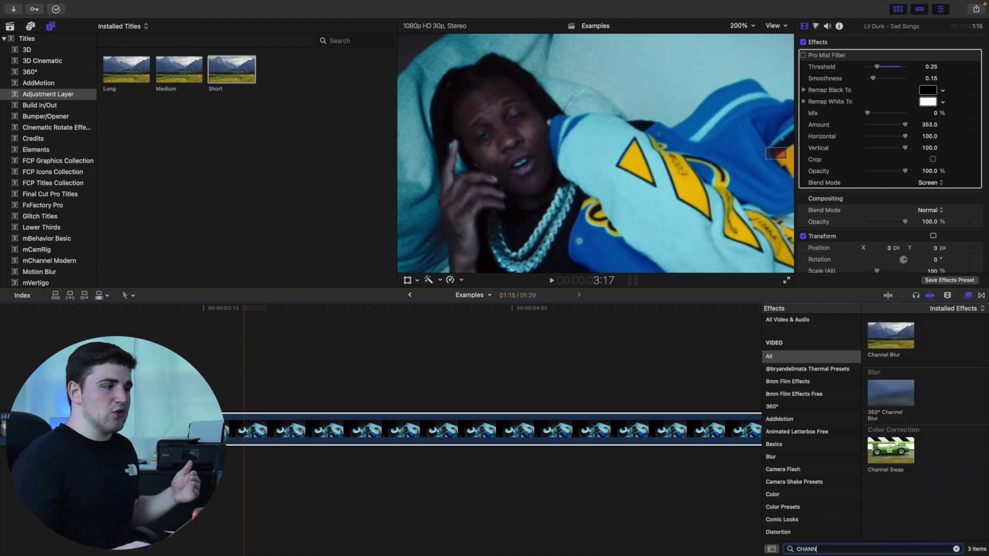
drag(901, 338, 435, 426)
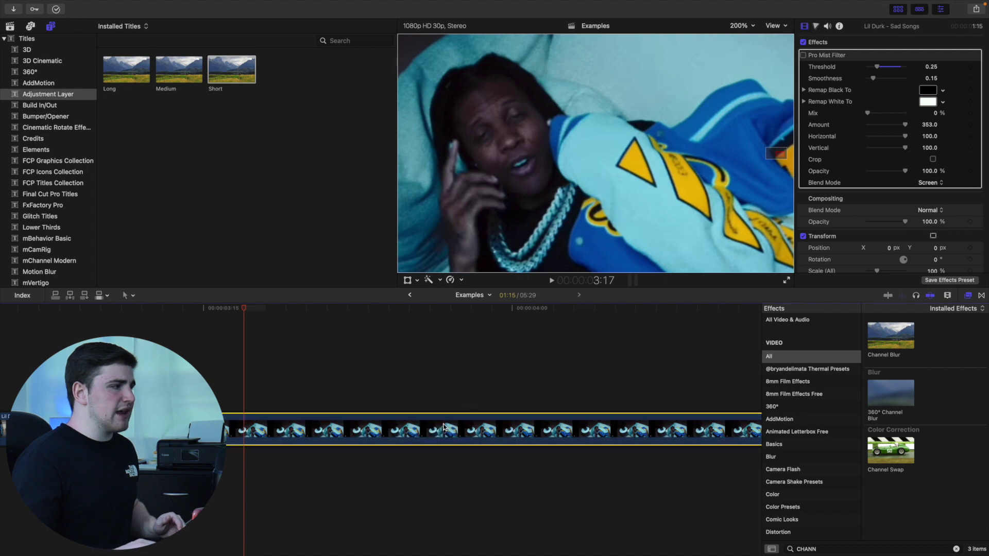
click(968, 296)
Limit the Channel Blur to the red channel only and set its Amount to 64, judging the result at 600% zoom.
scroll(860, 194, down, 3)
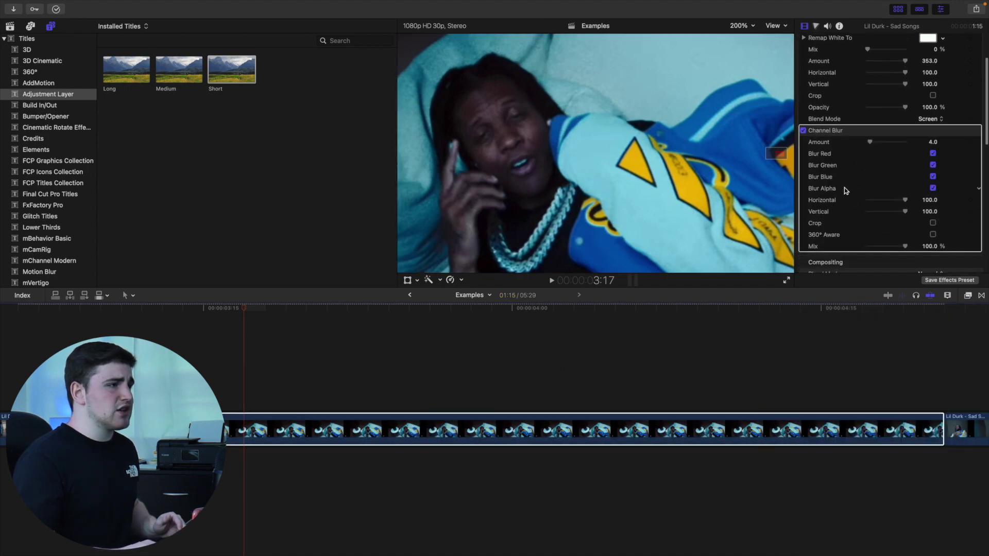
click(933, 188)
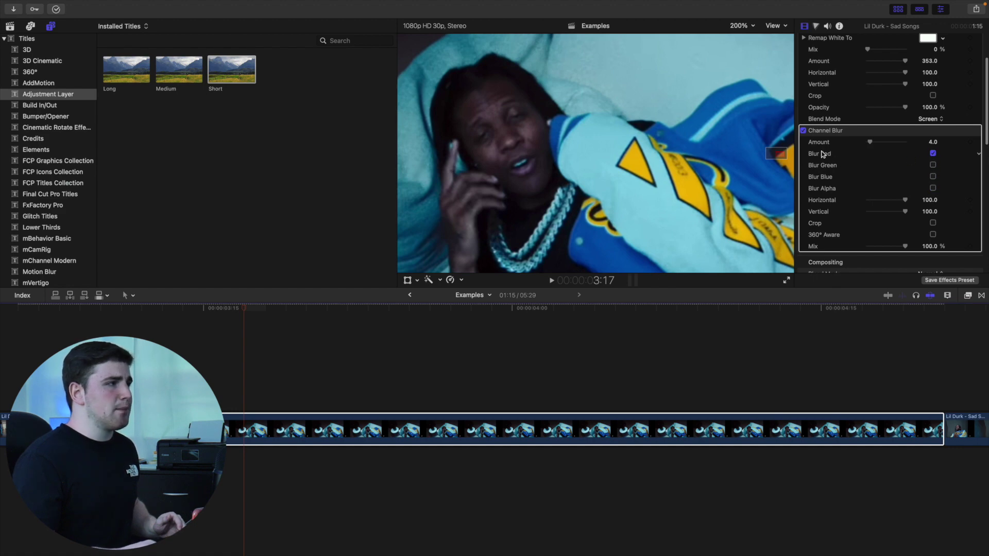
click(739, 25)
click(757, 129)
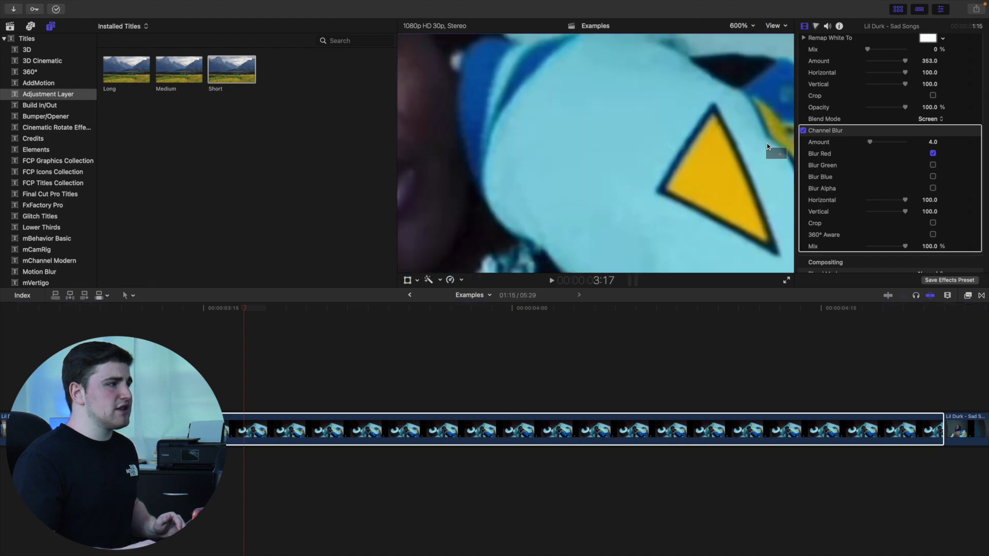
drag(768, 150, 744, 159)
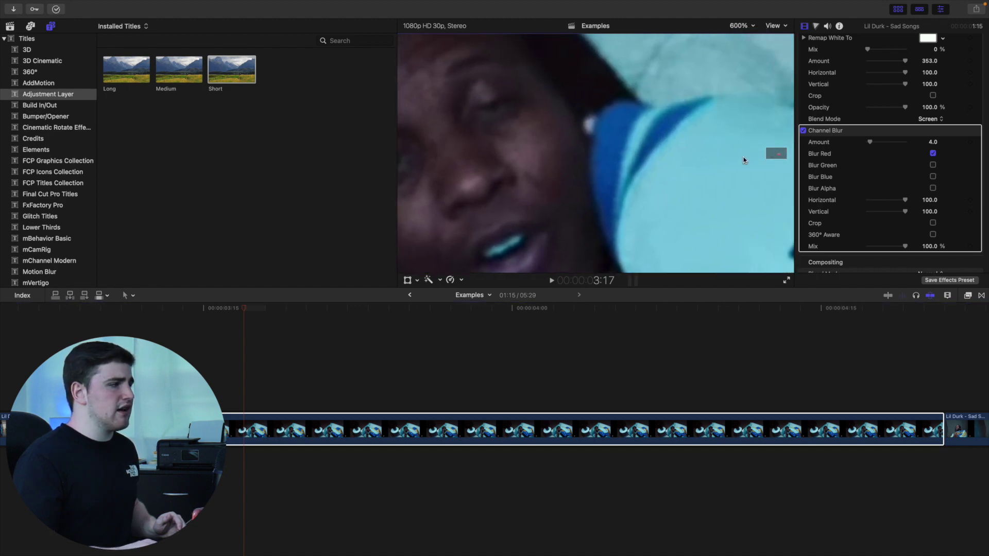
click(225, 426)
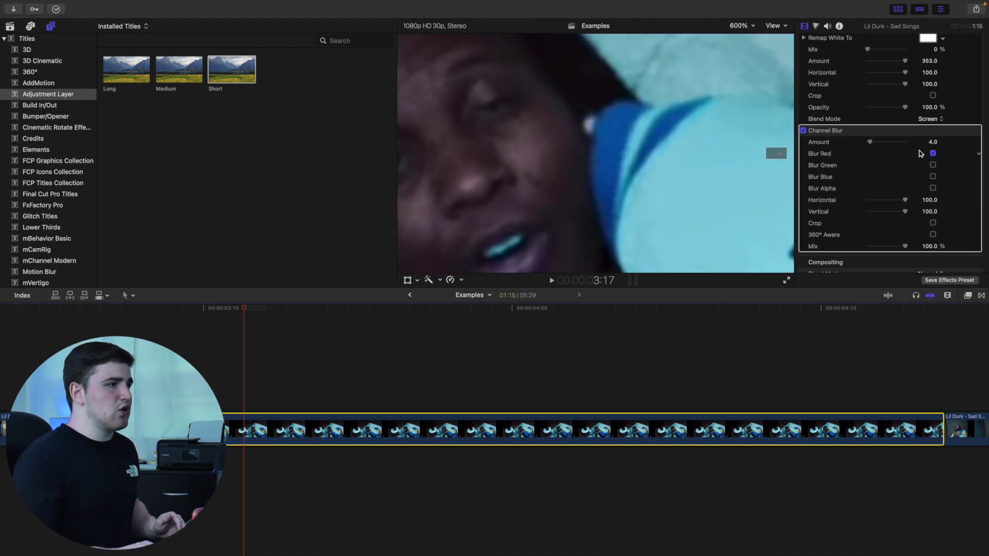
drag(869, 144, 904, 146)
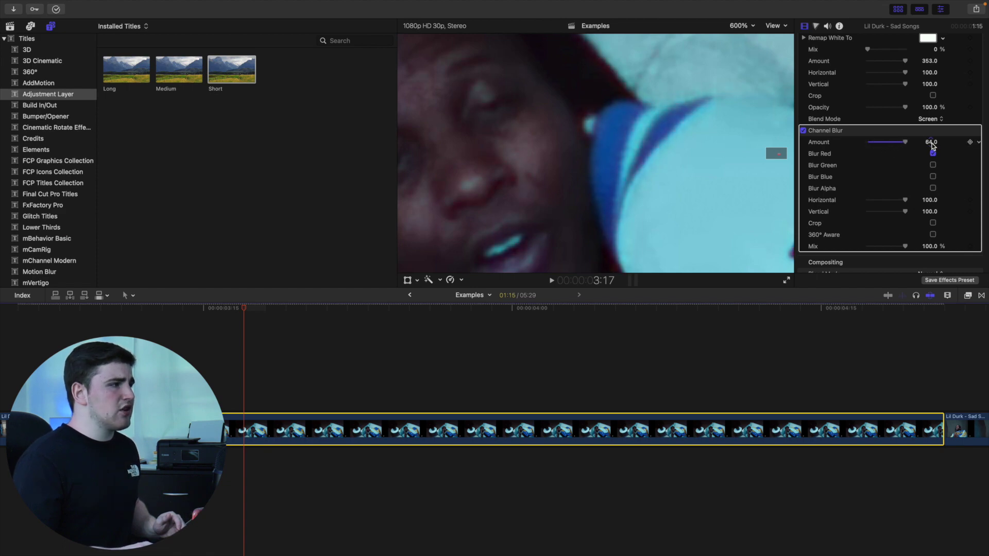
Compare the chain and jacket edges at 600% zoom with the Channel Blur on and off.
drag(773, 150, 777, 155)
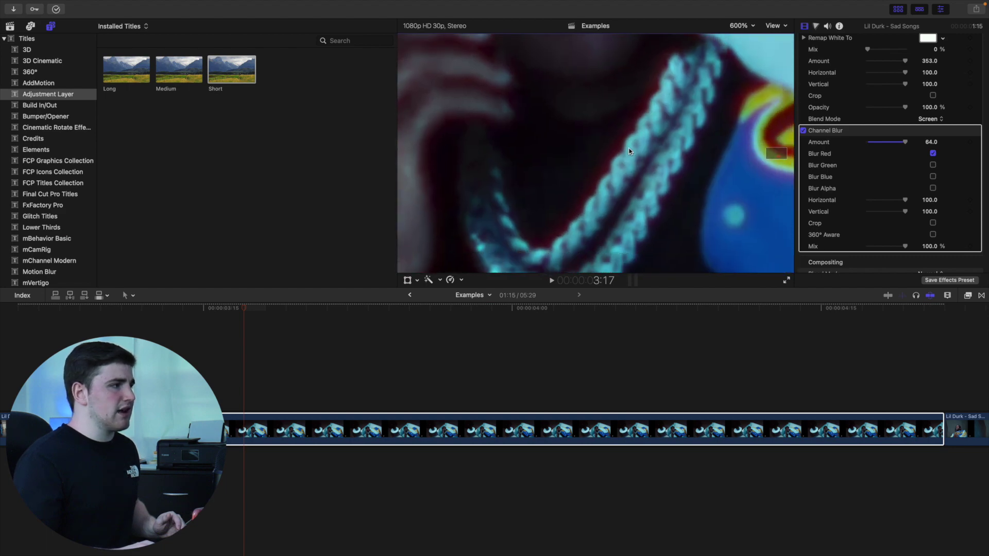
click(803, 130)
click(803, 130)
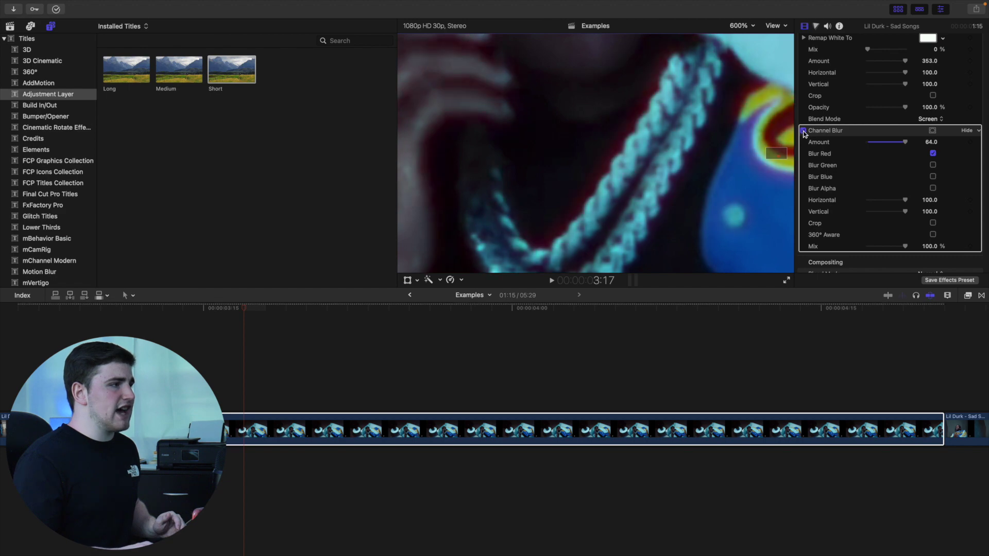
click(803, 131)
click(803, 131)
drag(776, 144, 647, 174)
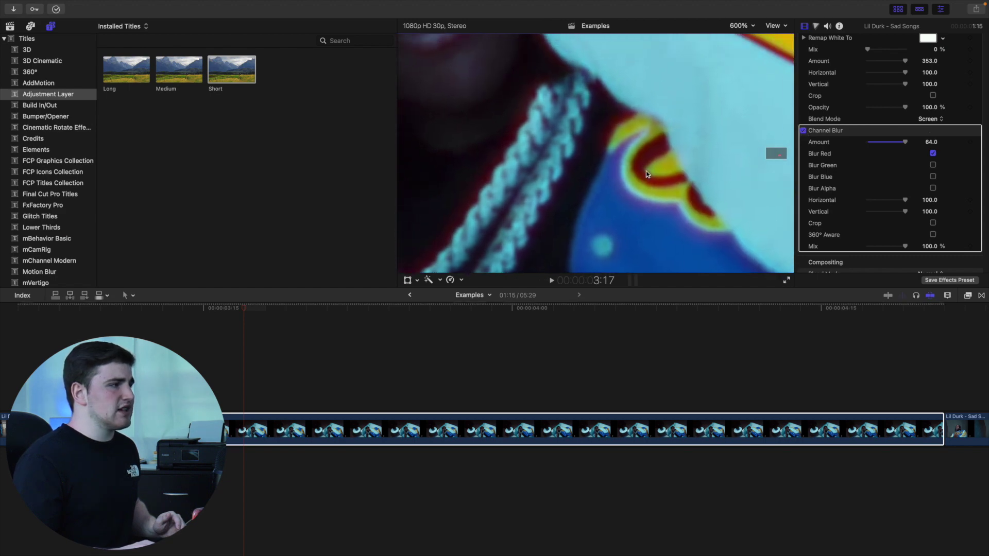
click(804, 131)
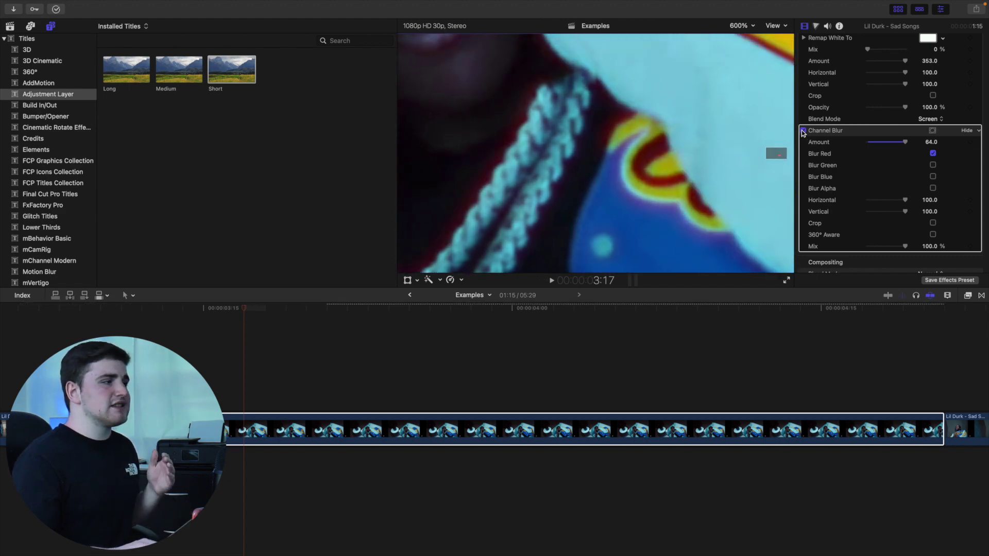
click(804, 131)
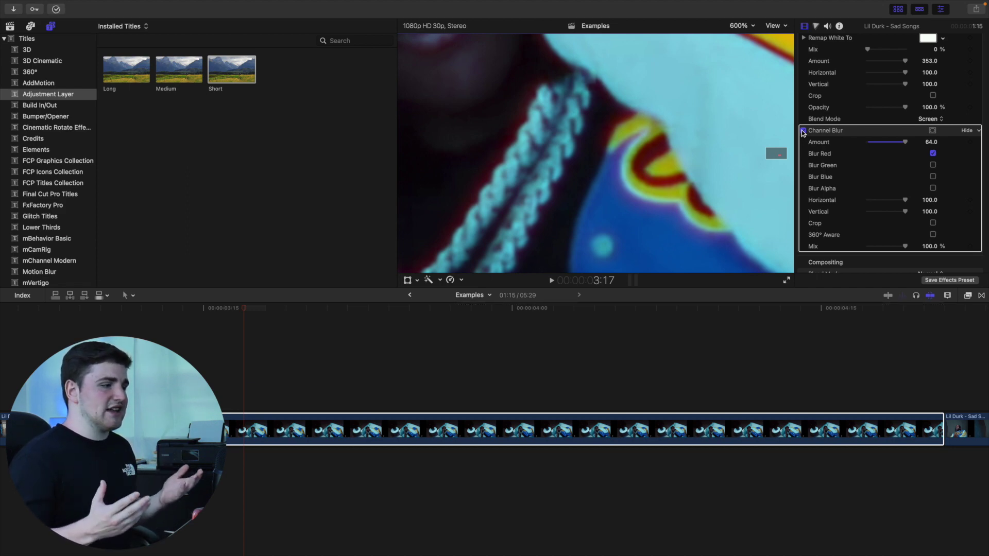
Fit the frame in the viewer, turn the Pro Mist Filter back on and review the couch shot with both effects.
click(742, 26)
click(749, 36)
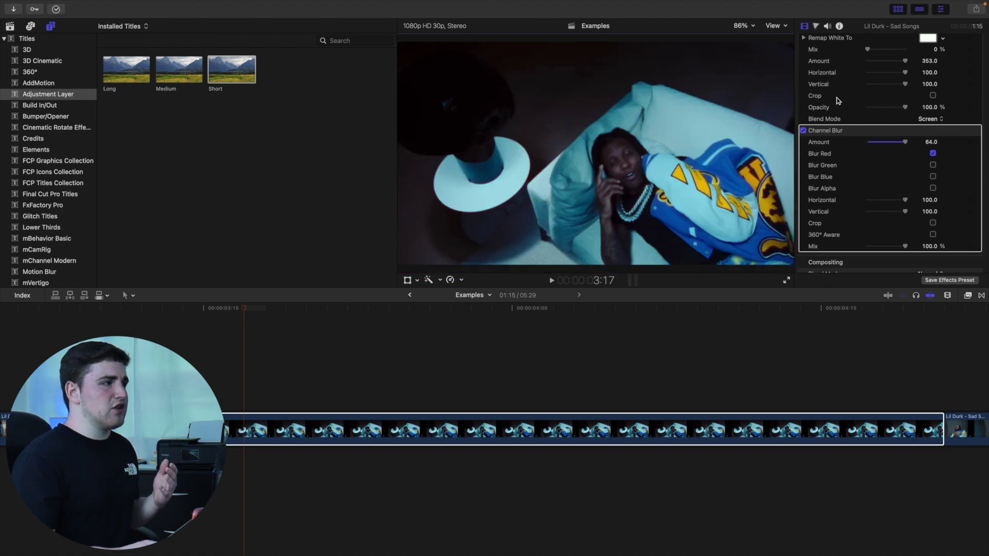
scroll(838, 100, up, 3)
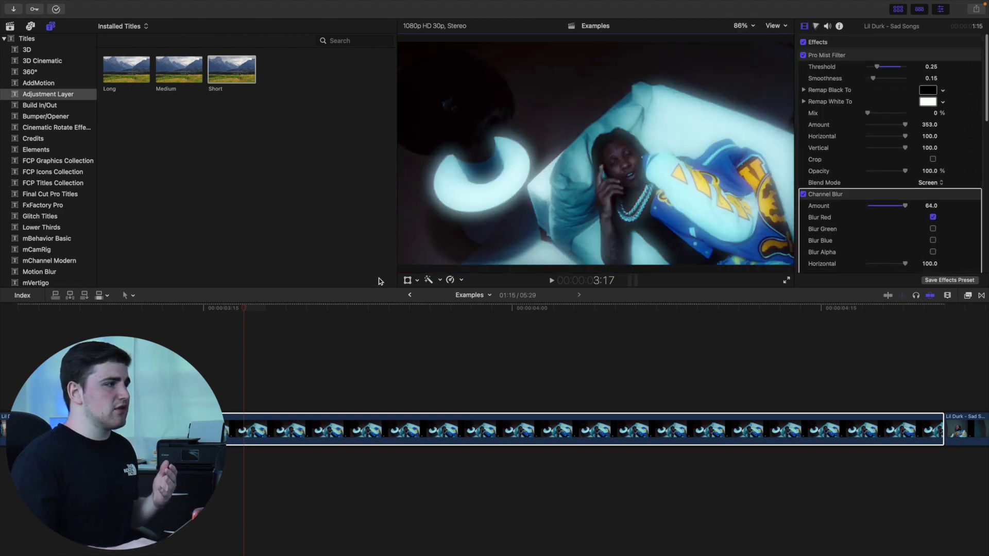
drag(246, 312, 302, 320)
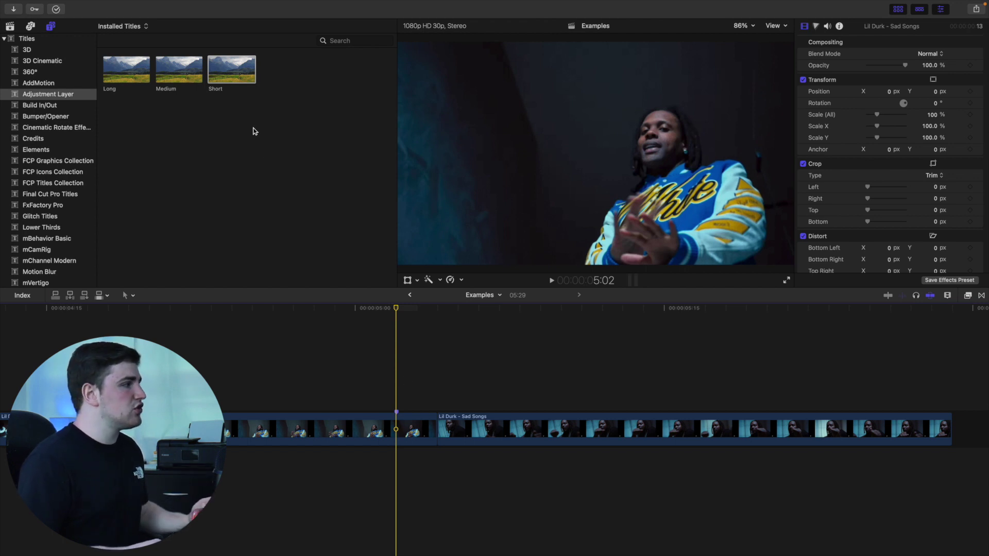
Add a Short adjustment layer above the clips at the 5:02 marker and set its duration to 6 frames.
drag(231, 82, 428, 405)
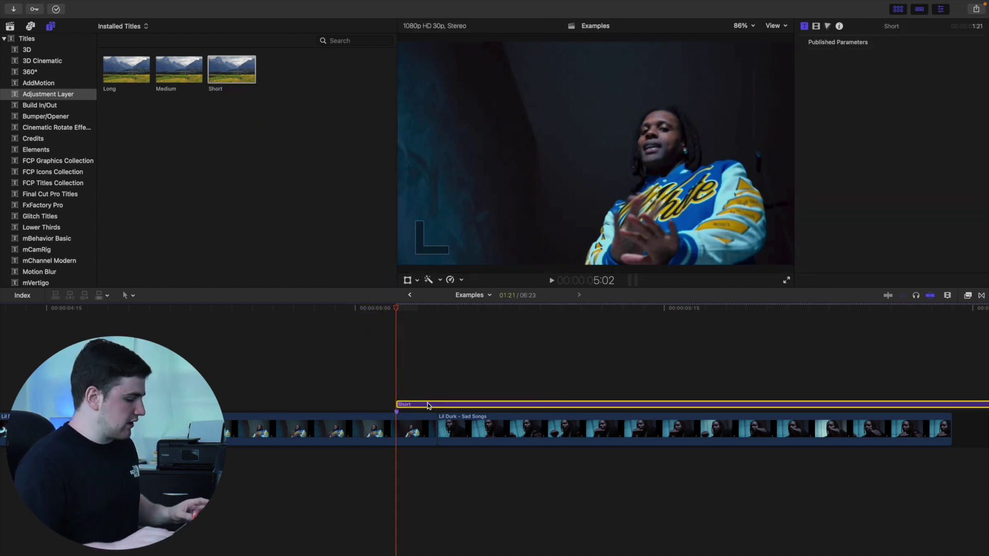
key(ctrl+d)
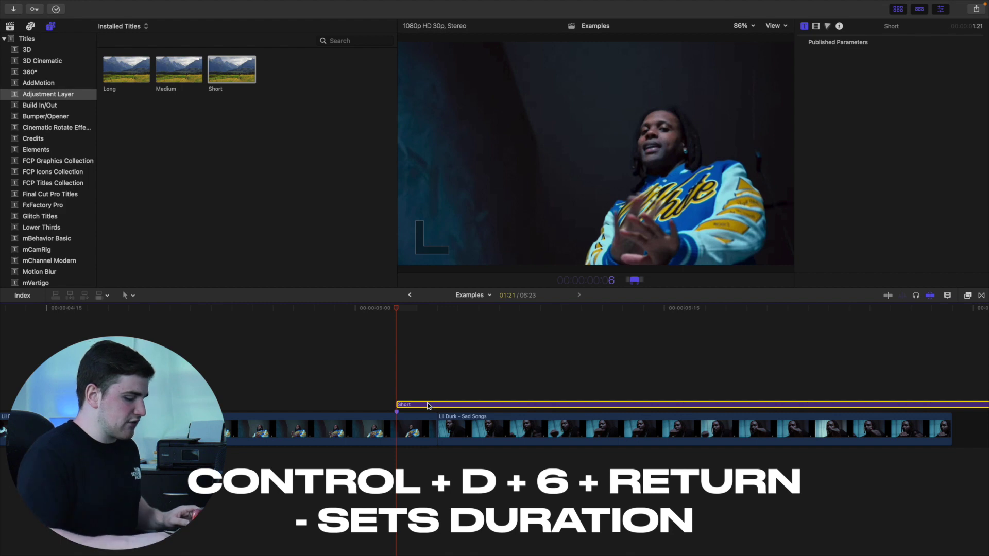
text(6)
key(Return)
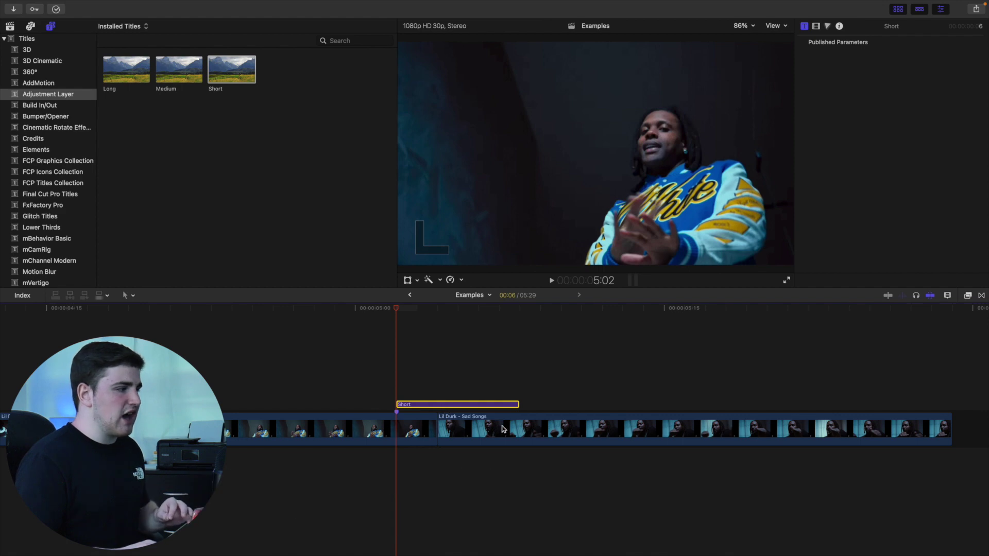
Step frame by frame from 5:02 to 5:07 to check how the Short adjustment layer spans the cut.
key(Right)
key(Right)
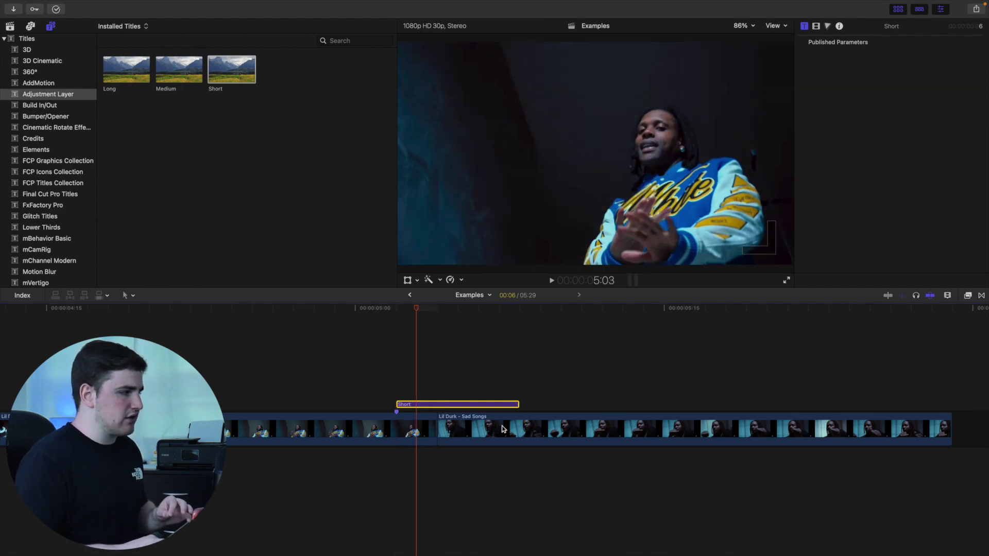
key(Right)
key(Right)
key(Right)
key(Right)
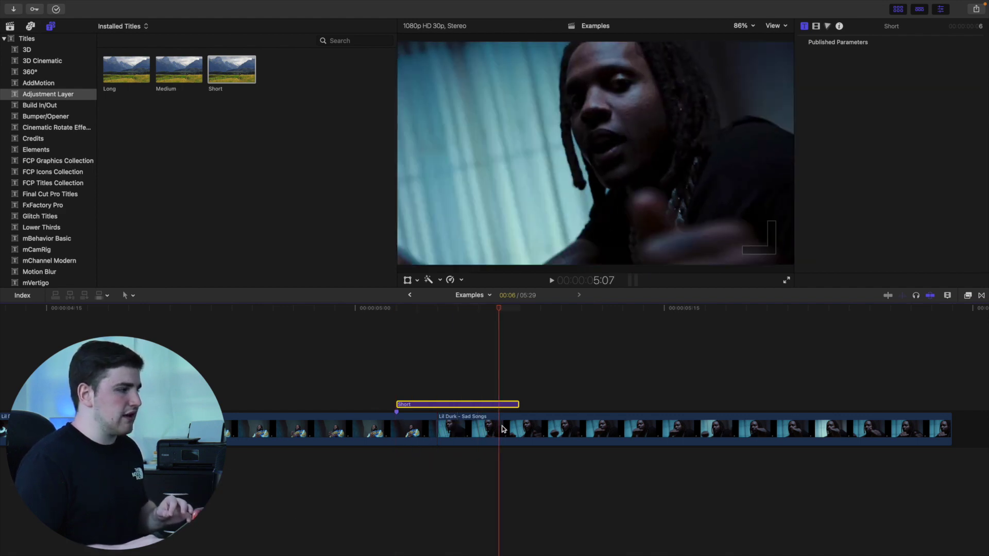
Apply Camera Shake 02 from the Camera Shake Presets to the new Short adjustment layer and show the layer's video properties.
click(419, 390)
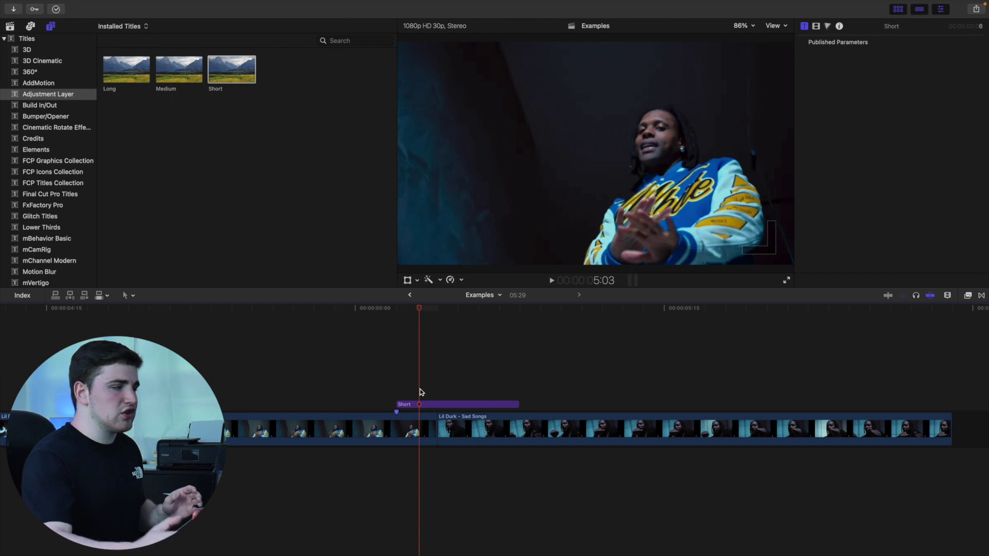
click(967, 296)
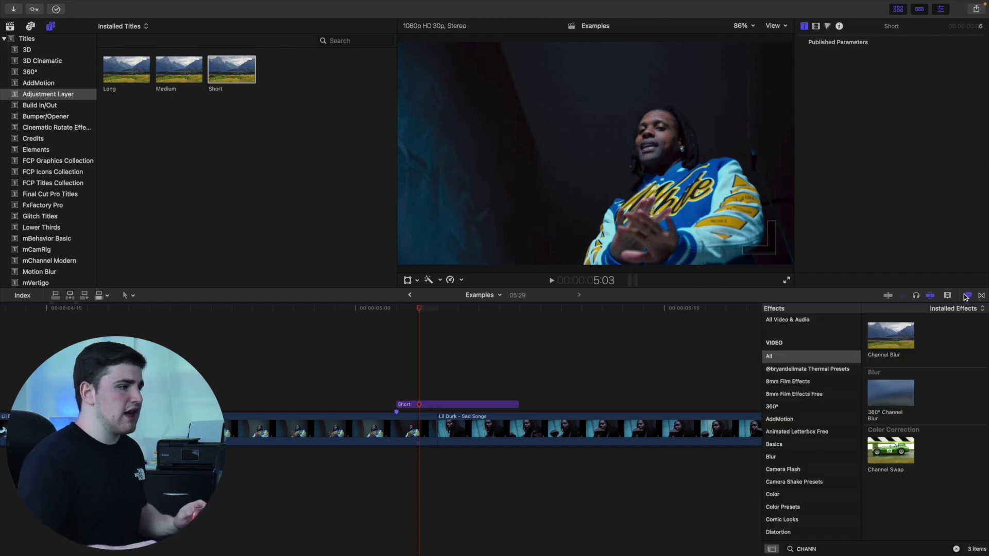
click(954, 547)
key(BackSpace)
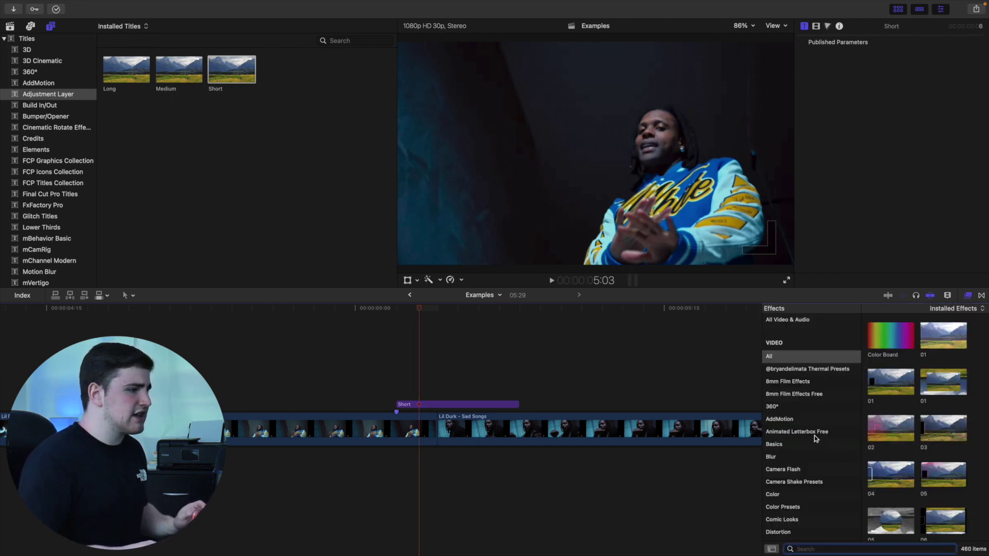
click(816, 483)
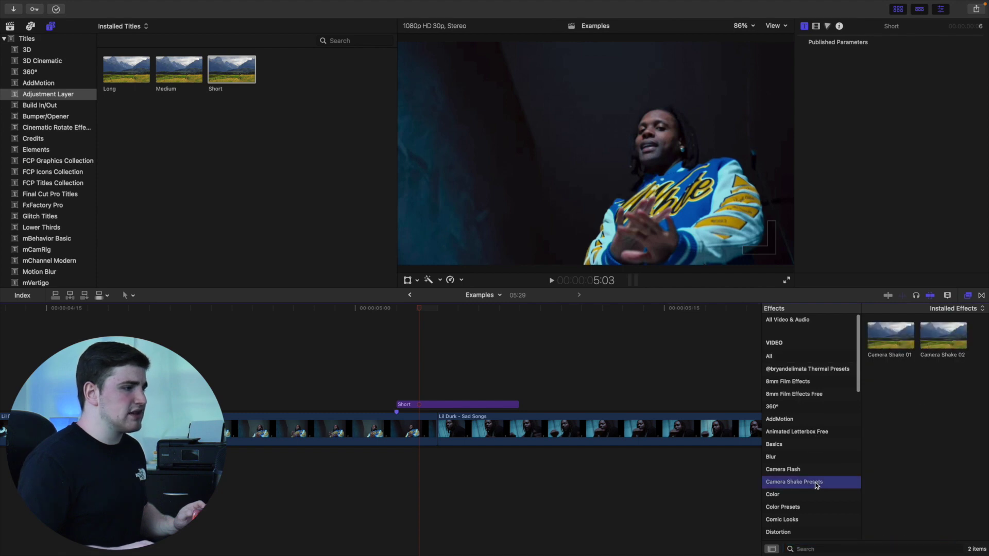
drag(940, 345, 466, 405)
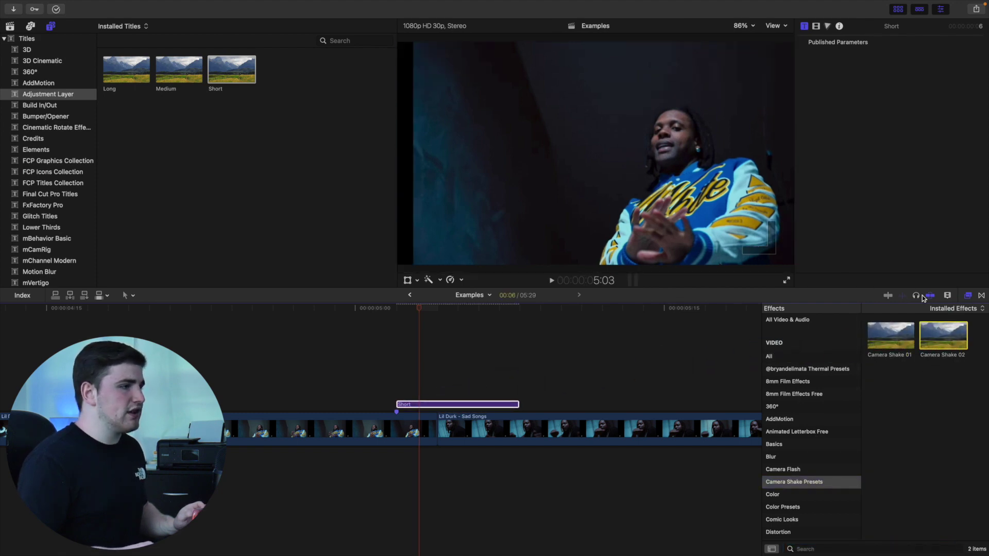
key(super+5)
click(445, 402)
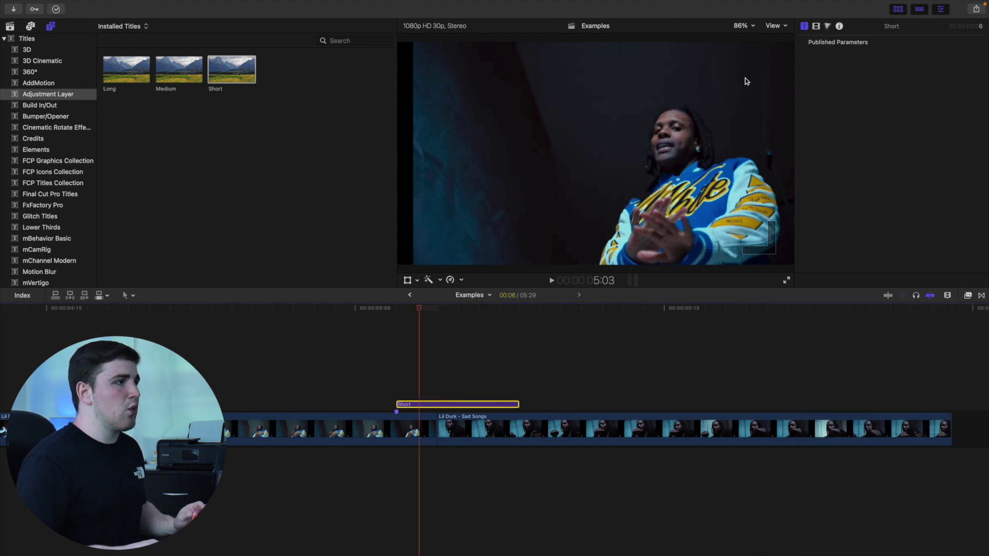
click(815, 28)
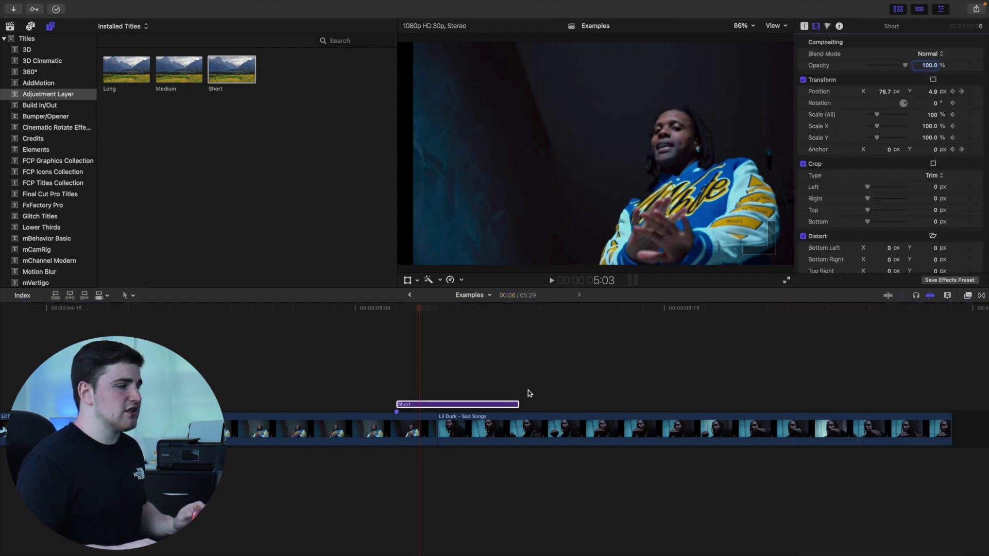
Play the cut back from 4:21 and again from 4:26 to check the camera shake around 5:06.
click(169, 428)
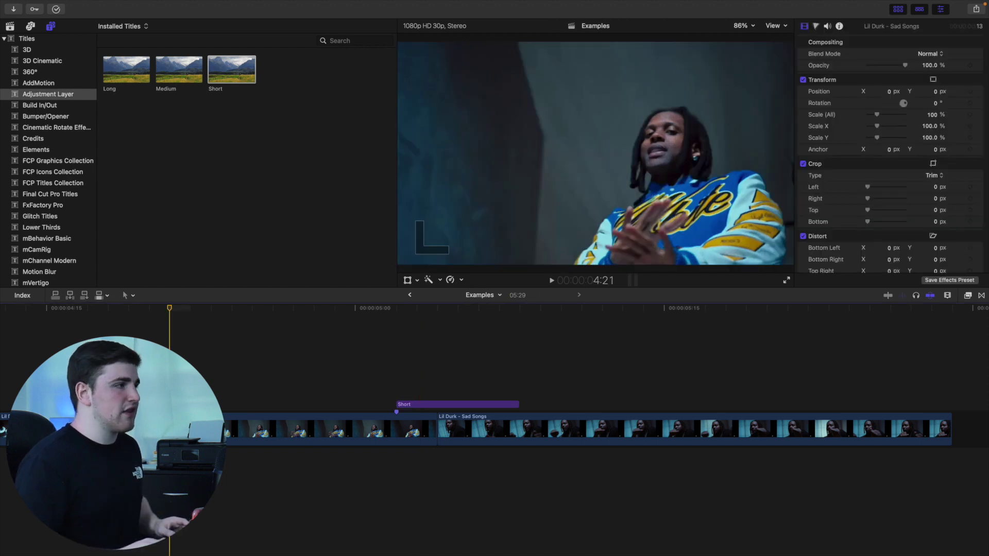
key(space)
click(206, 380)
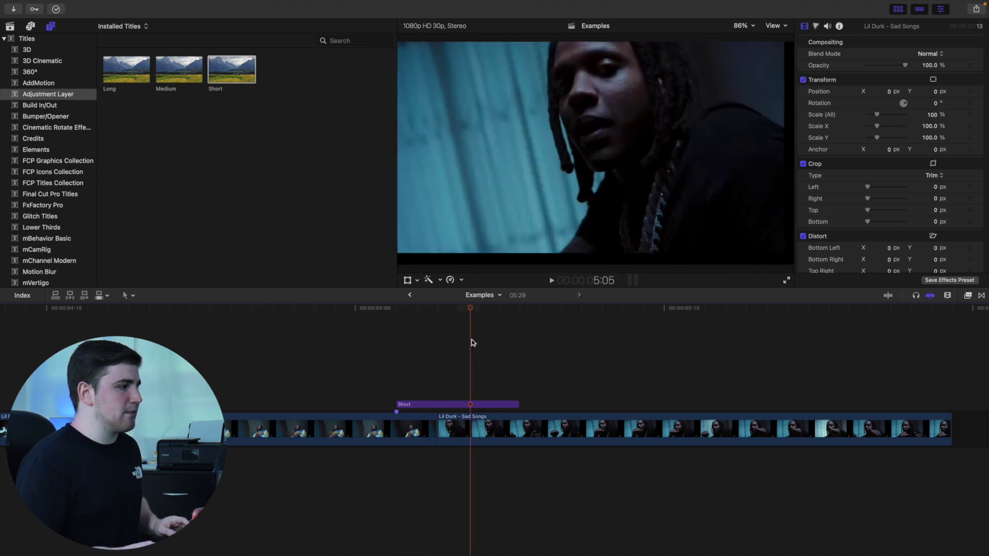
click(486, 340)
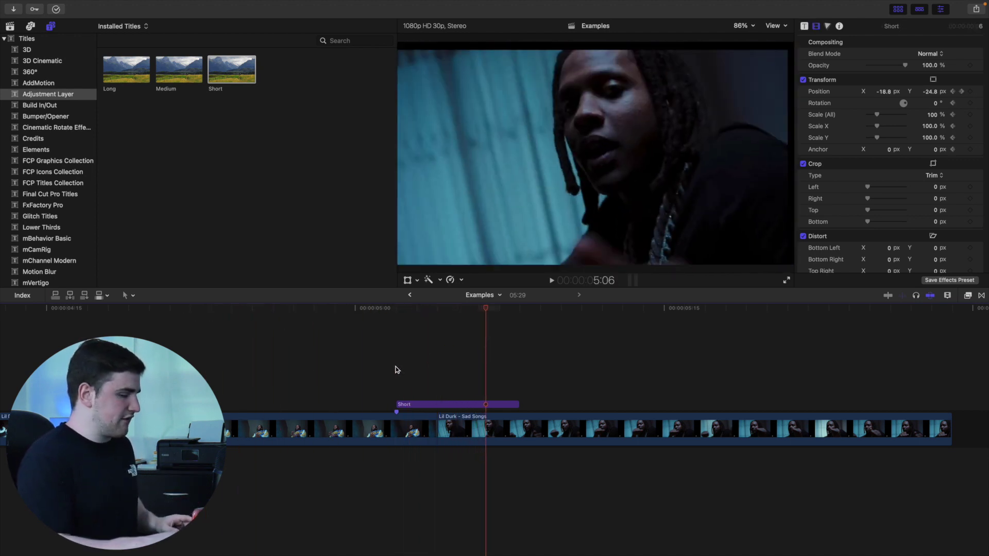
scroll(397, 369, down, 6)
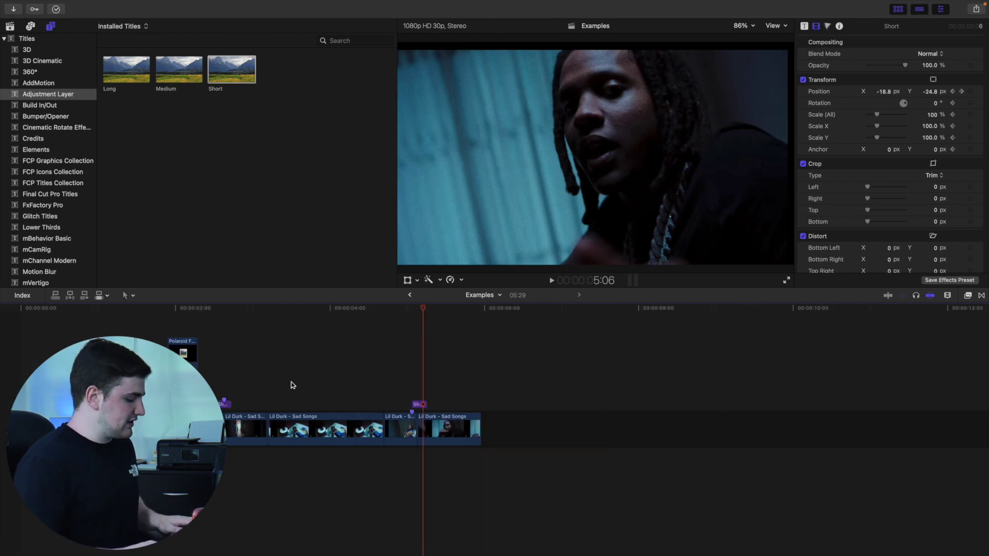
key(super+equal)
scroll(489, 384, right, 5)
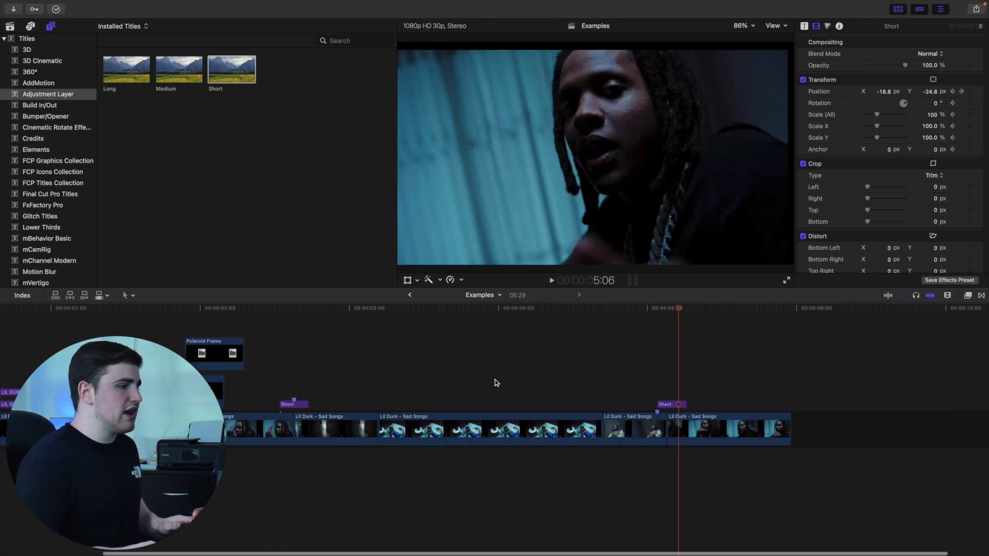
click(584, 396)
key(super+equal)
key(super+equal)
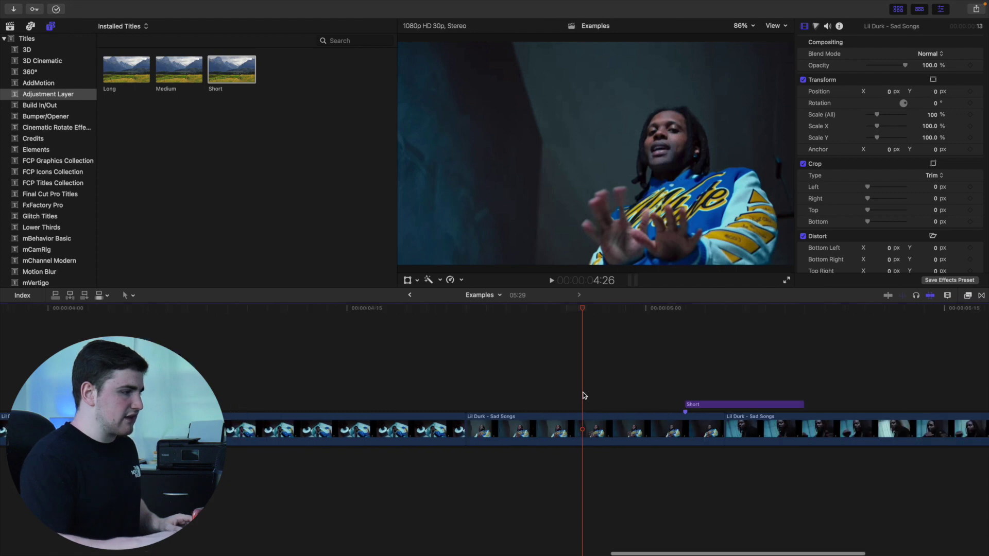
scroll(577, 395, right, 5)
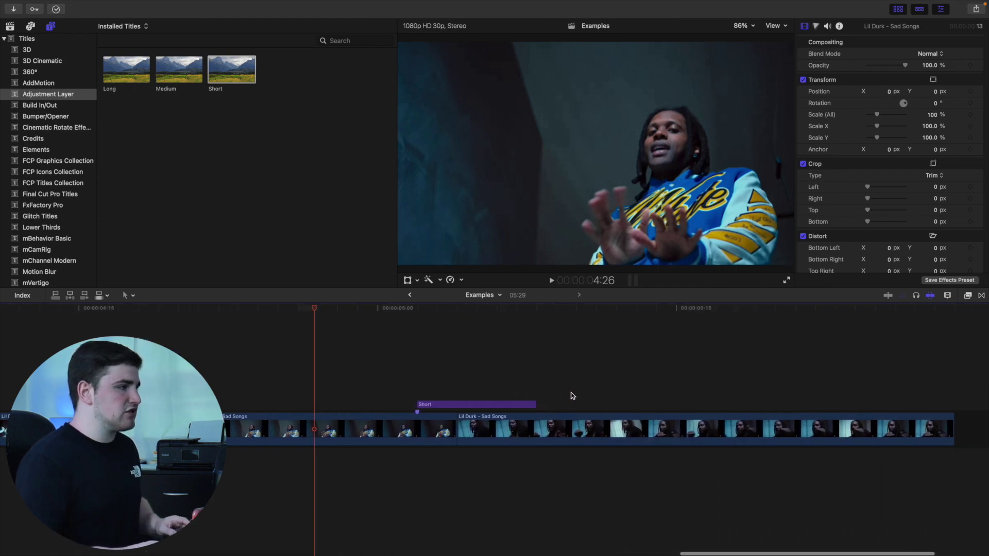
key(space)
key(space)
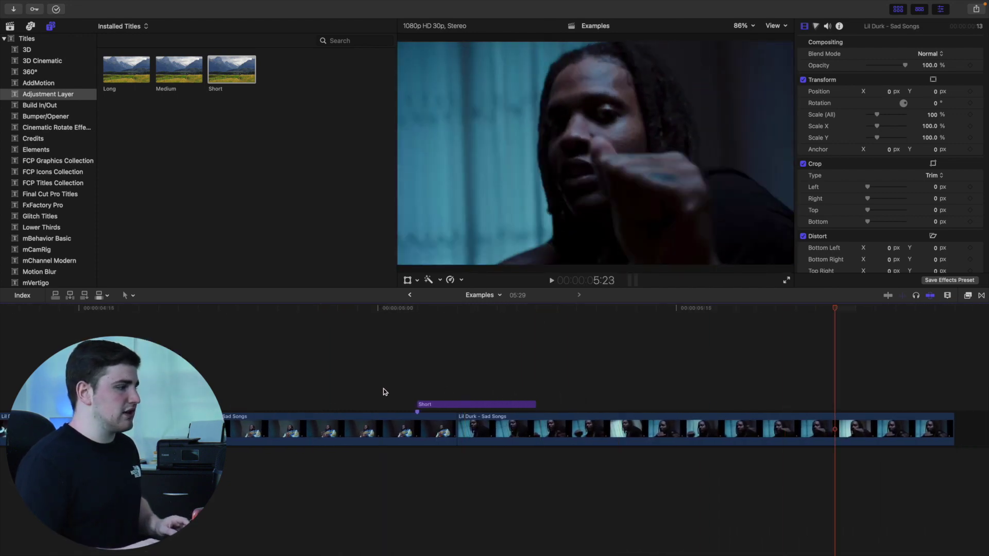
Add another Short adjustment layer above the camera shake layer and trim its end to the last clip's end at 5:29.
click(335, 388)
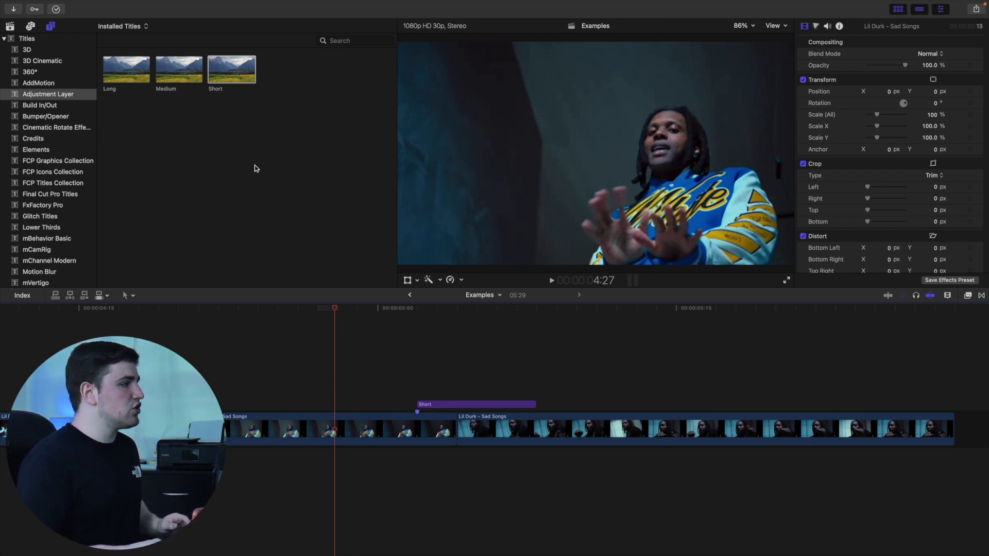
drag(222, 76, 214, 351)
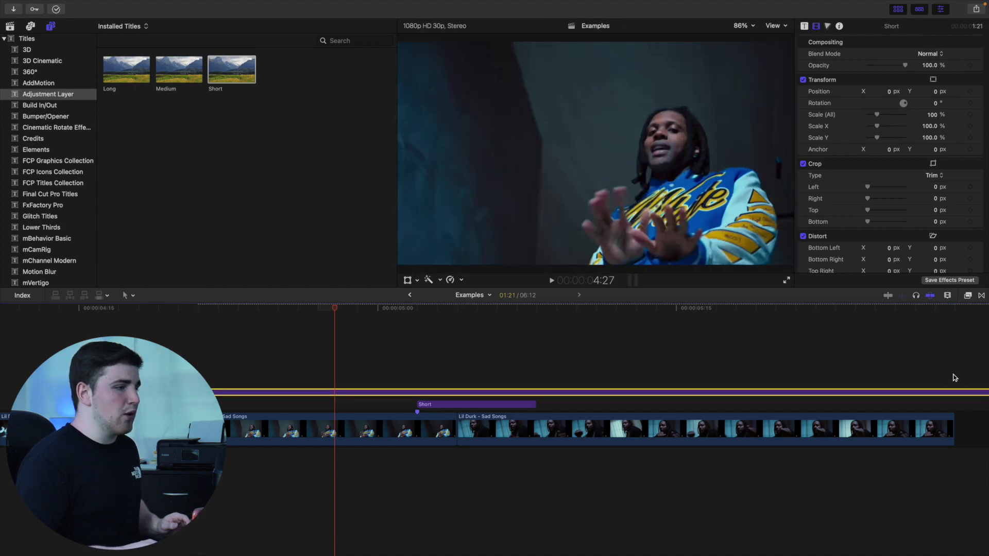
click(954, 379)
click(958, 394)
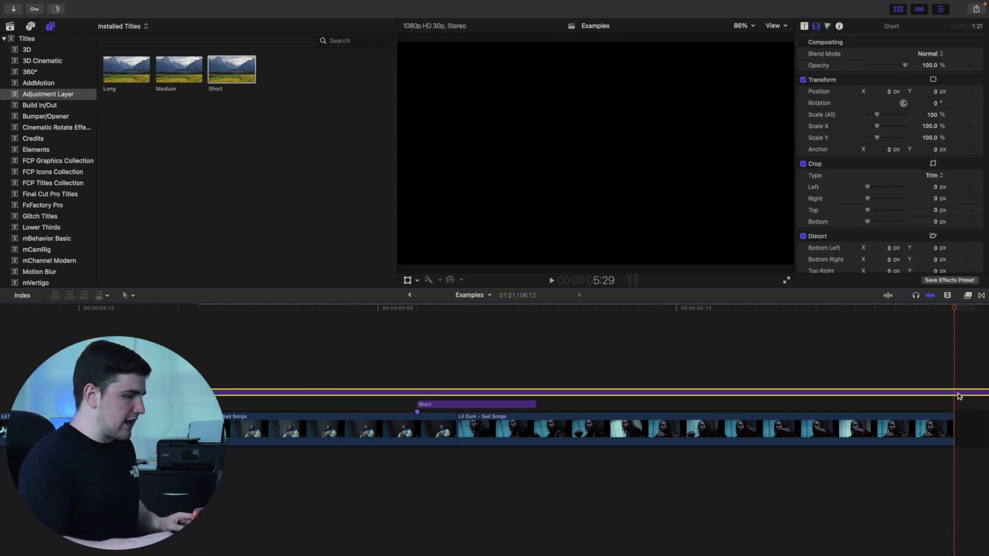
key(alt+bracketright)
click(508, 382)
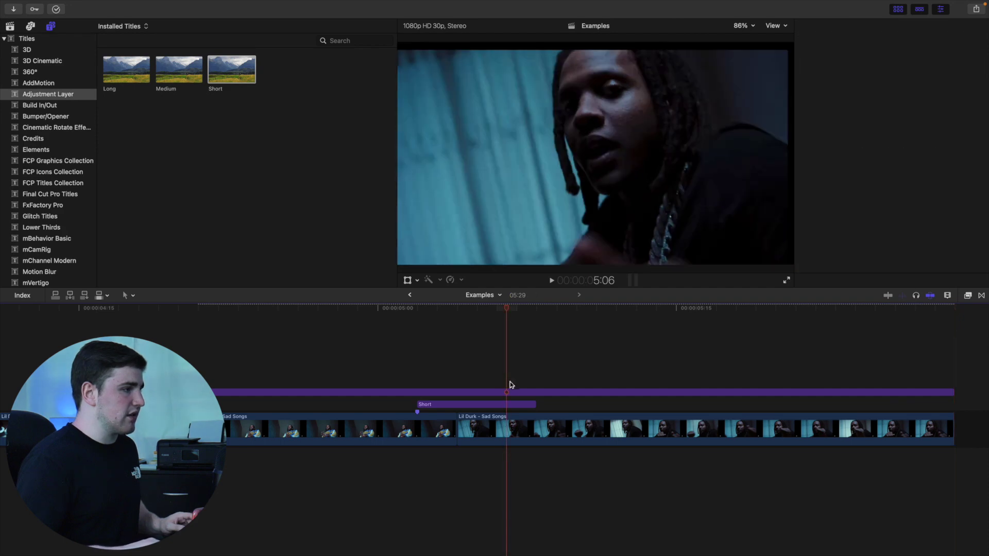
Set Scale (All) of the long upper Short layer to 125% and play the cut back from 4:21.
click(509, 392)
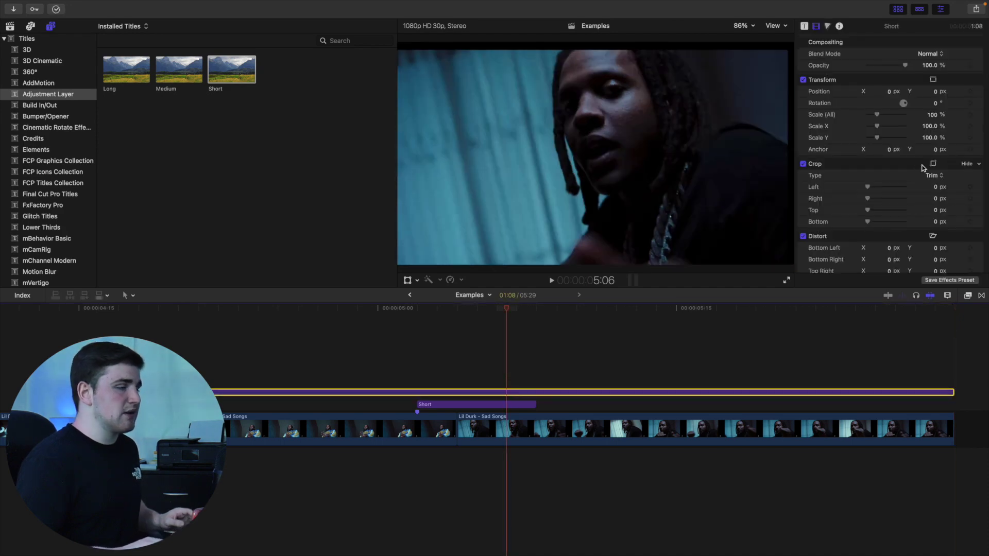
click(932, 115)
text(125)
key(Return)
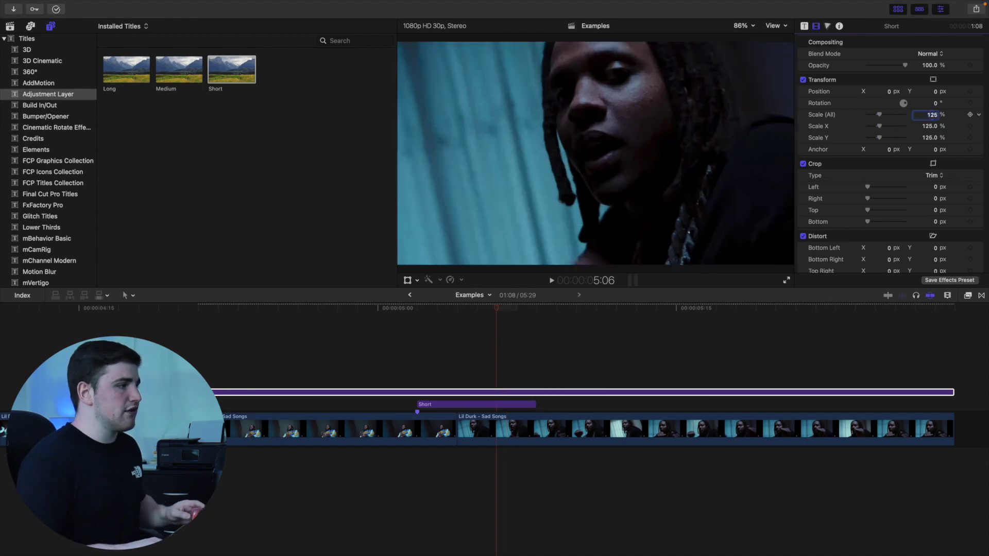
click(442, 362)
click(447, 392)
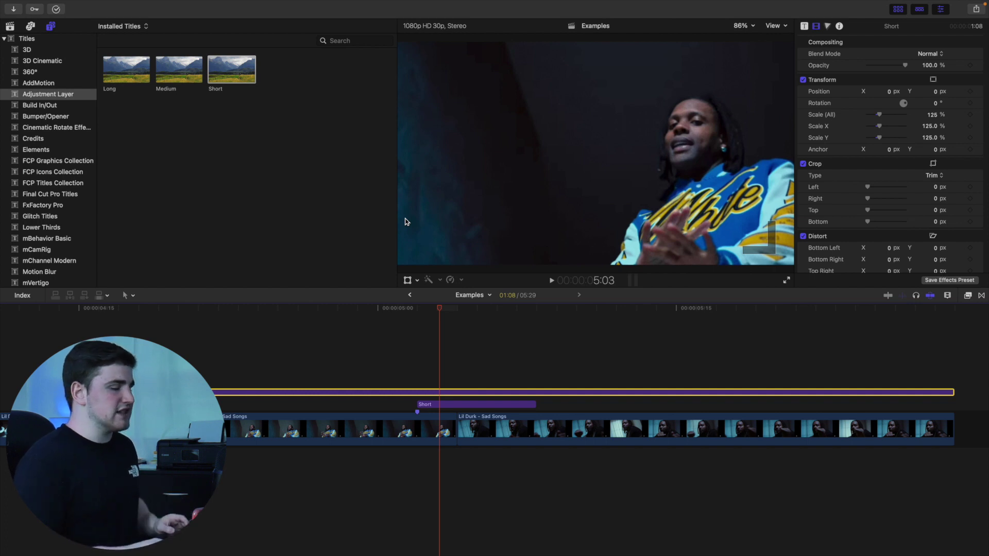
click(200, 360)
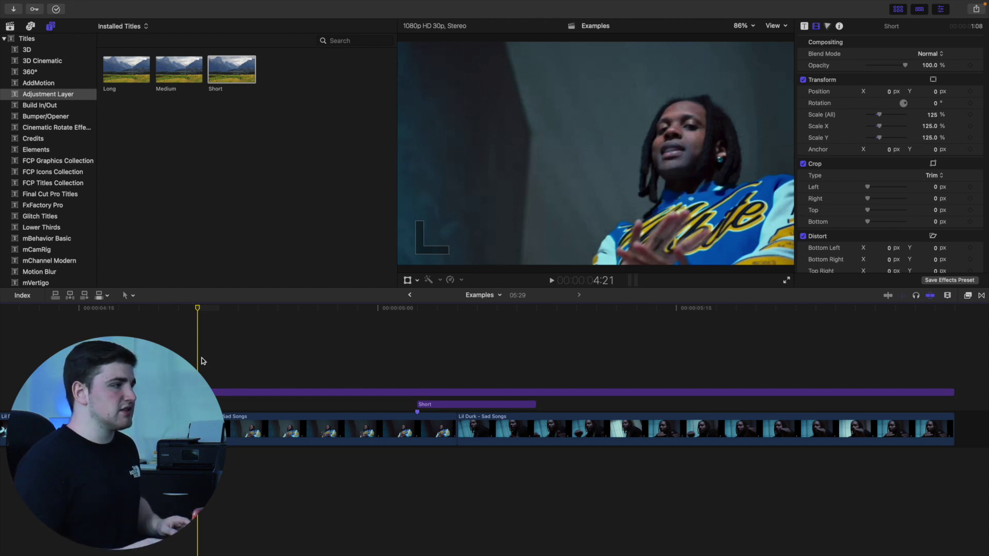
key(space)
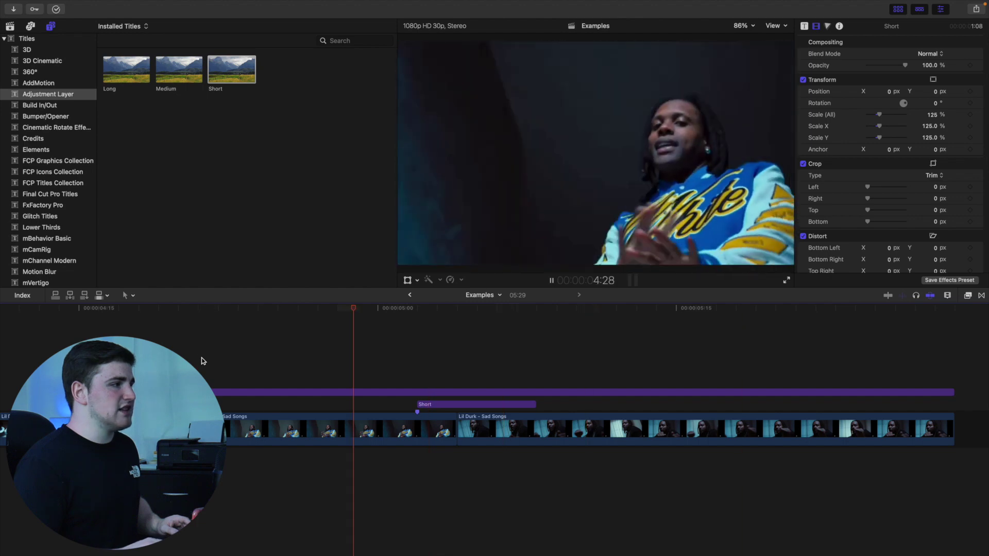
key(space)
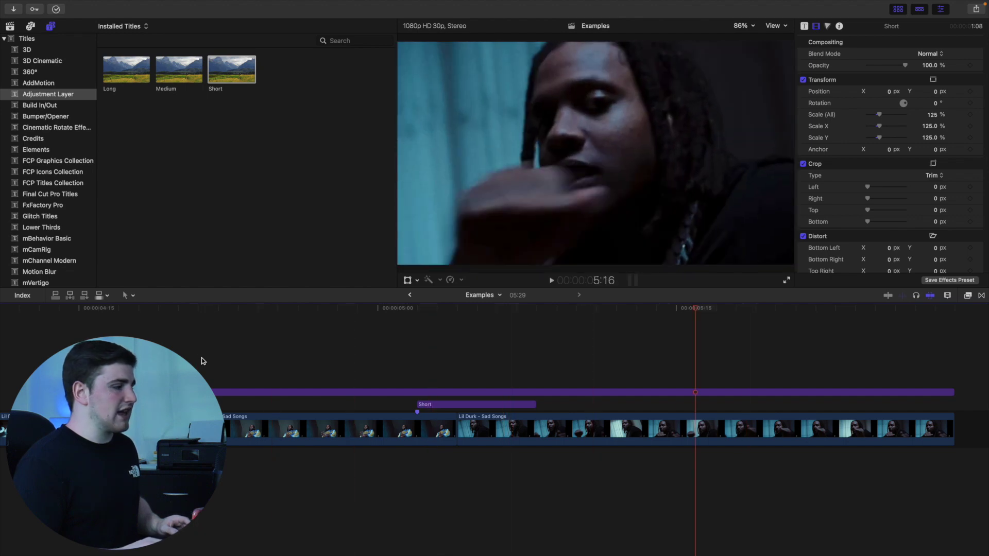
Add Moderate Motion Blur 2 above the adjustment layers at the 5:02 marker and trim its end to match the shake layer's.
scroll(60, 234, down, 3)
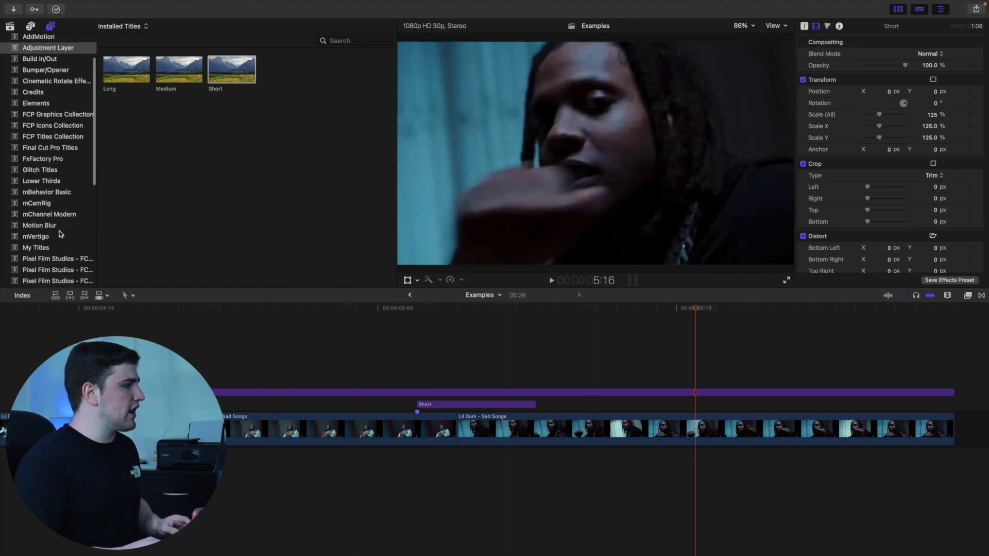
click(61, 226)
drag(129, 122, 427, 364)
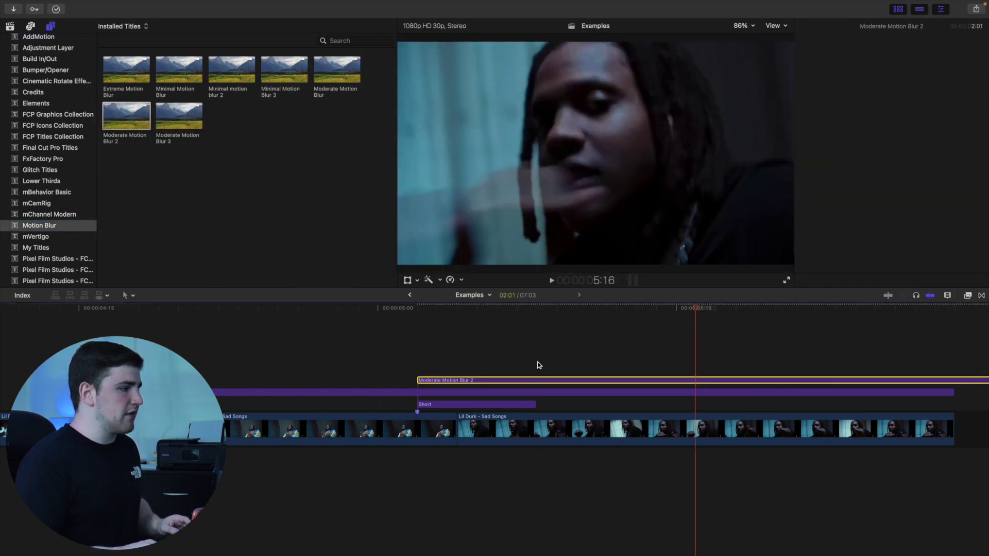
key(alt+])
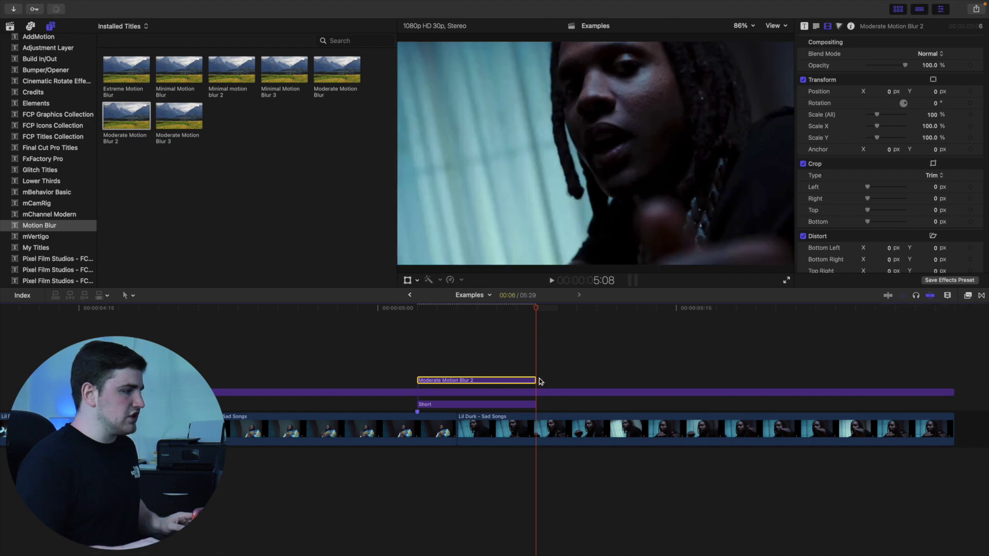
click(471, 368)
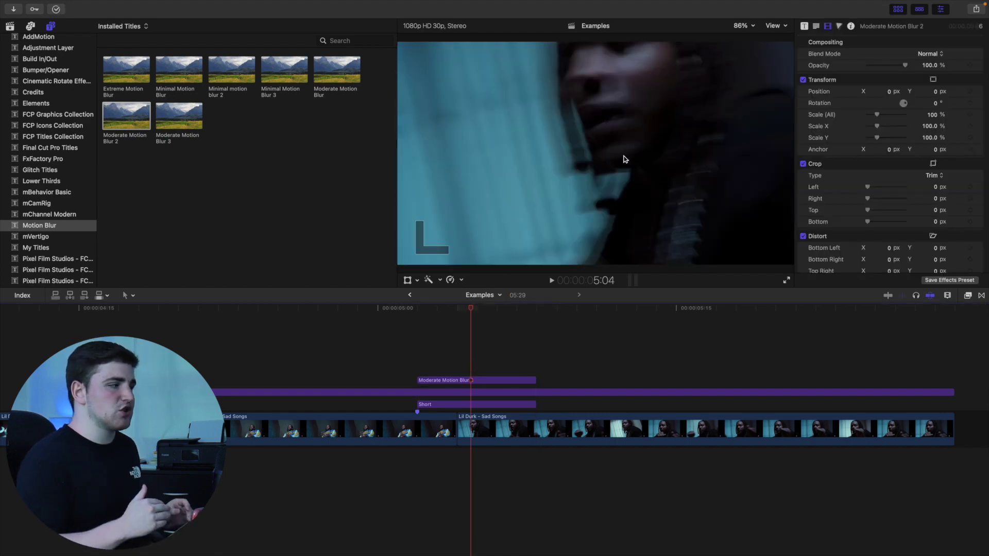
Replay the cut from 4:21 to review the camera shake with motion blur.
click(199, 364)
key(space)
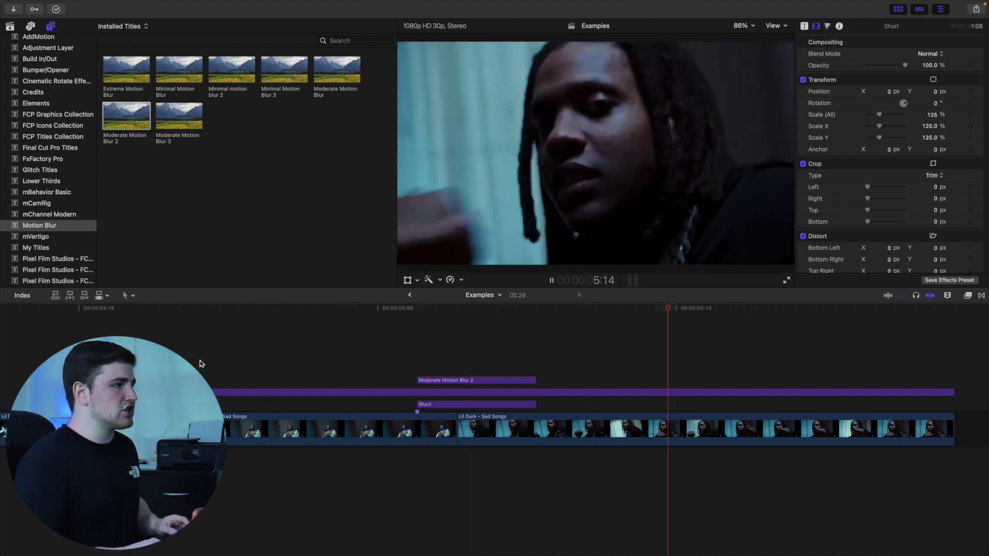
click(200, 360)
click(200, 360)
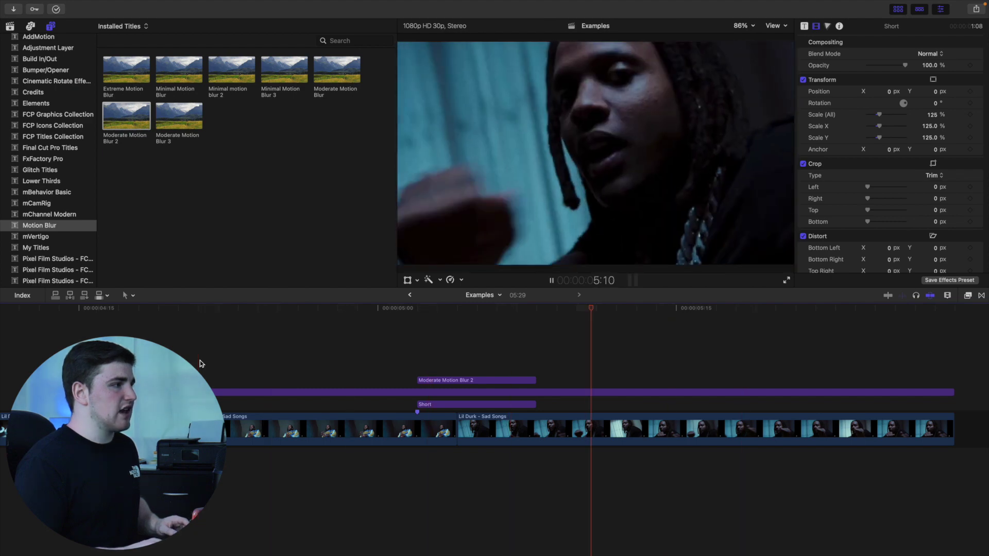
key(space)
Show the camera shake layer's video animation to examine its Transform keyframes, then hide it again.
key(super+equal)
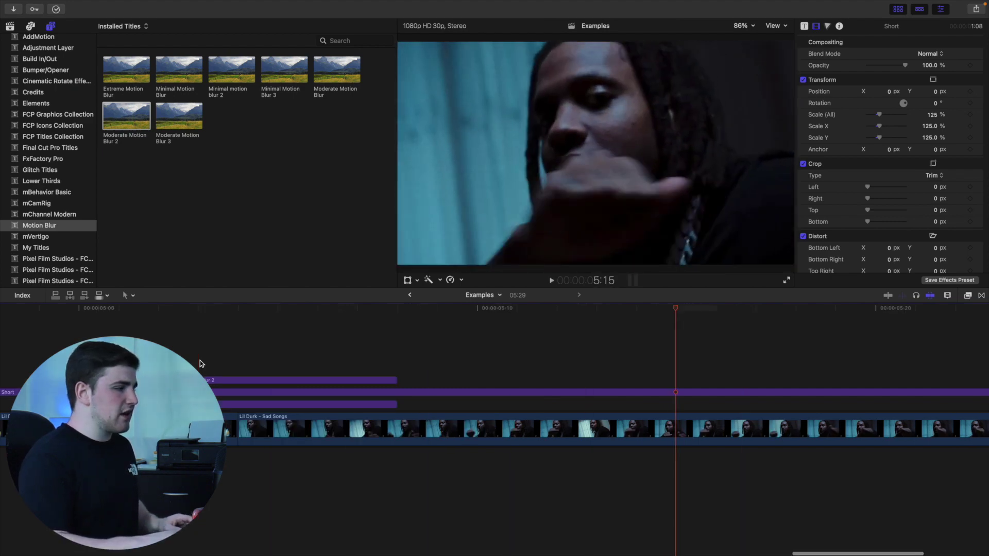
scroll(200, 361, up, 3)
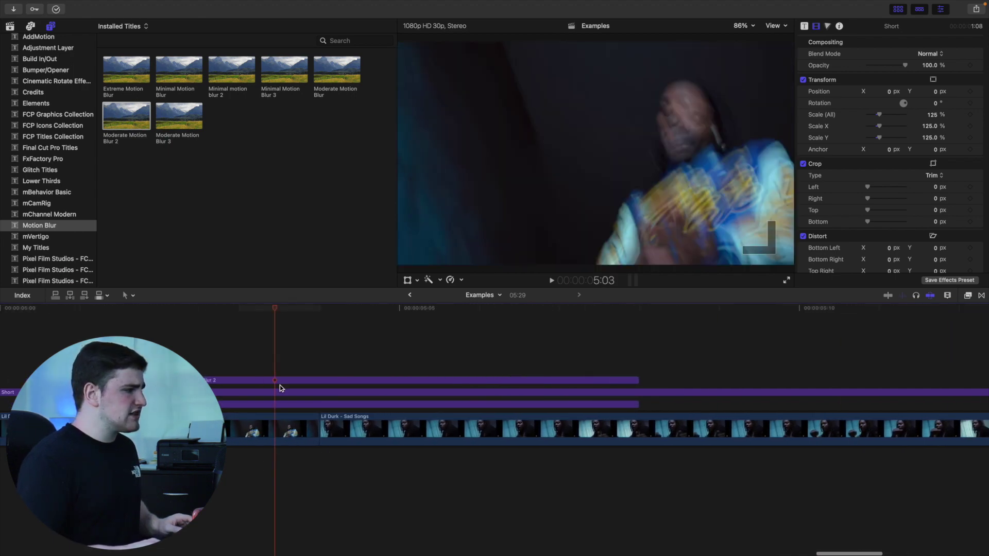
click(278, 405)
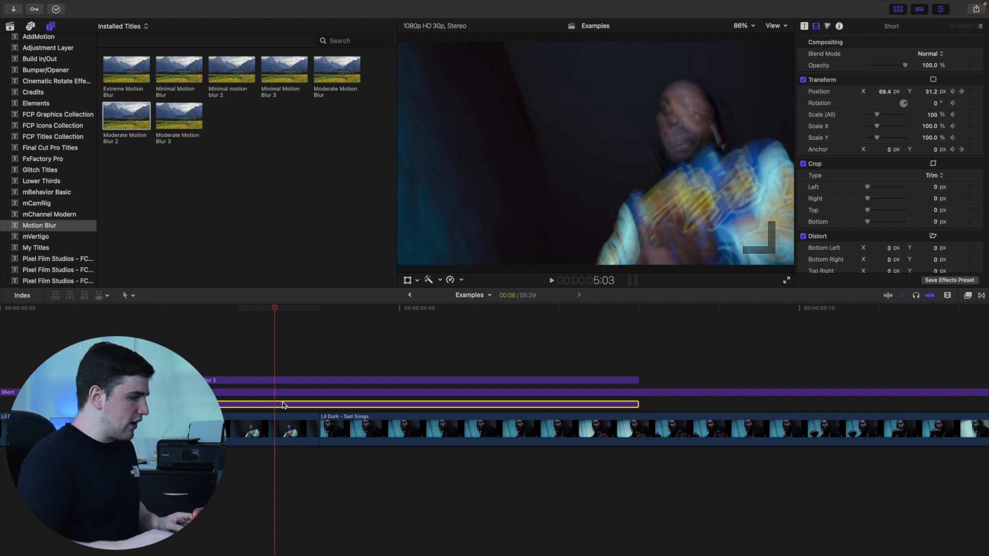
right_click(280, 408)
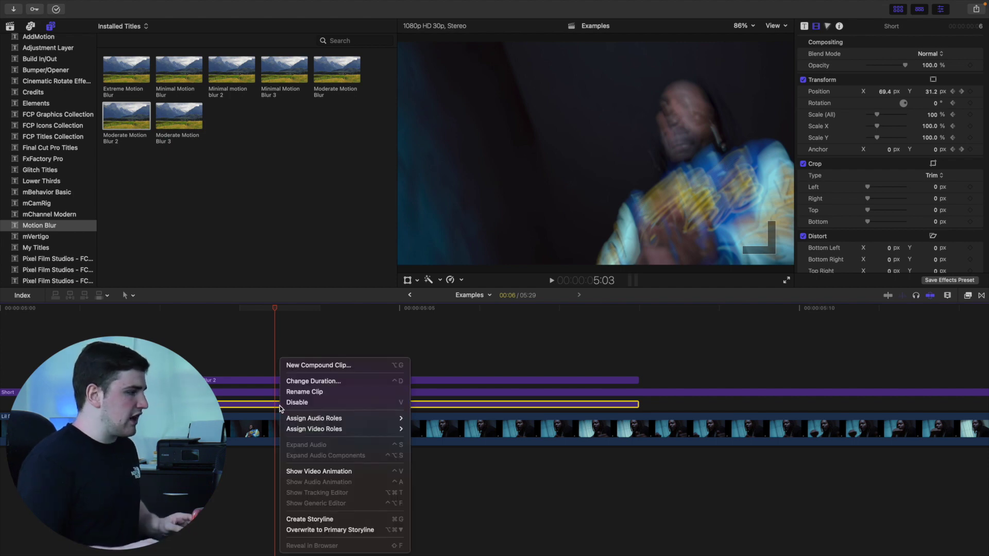
click(311, 471)
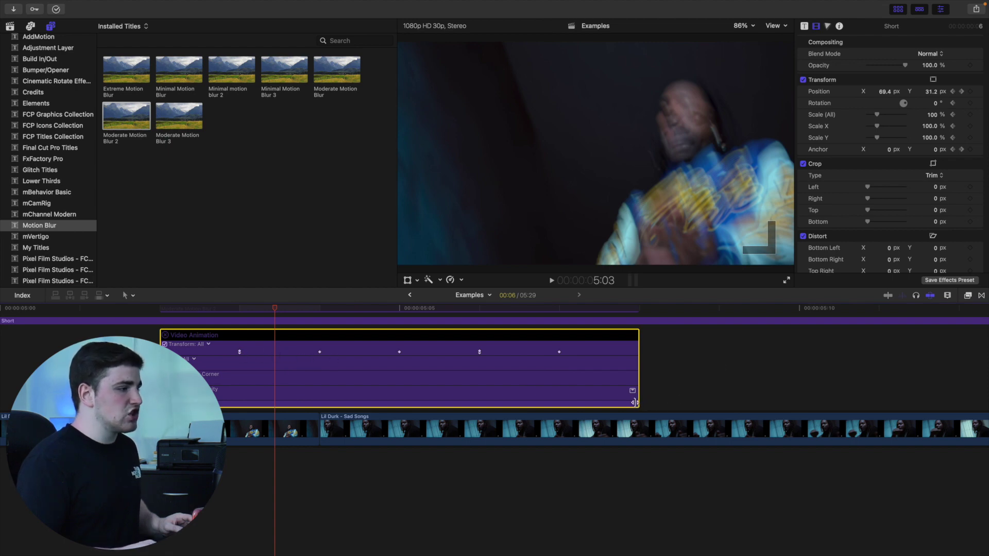
mouse_move(634, 402)
mouse_down()
mouse_move(653, 402)
mouse_move(637, 402)
mouse_up()
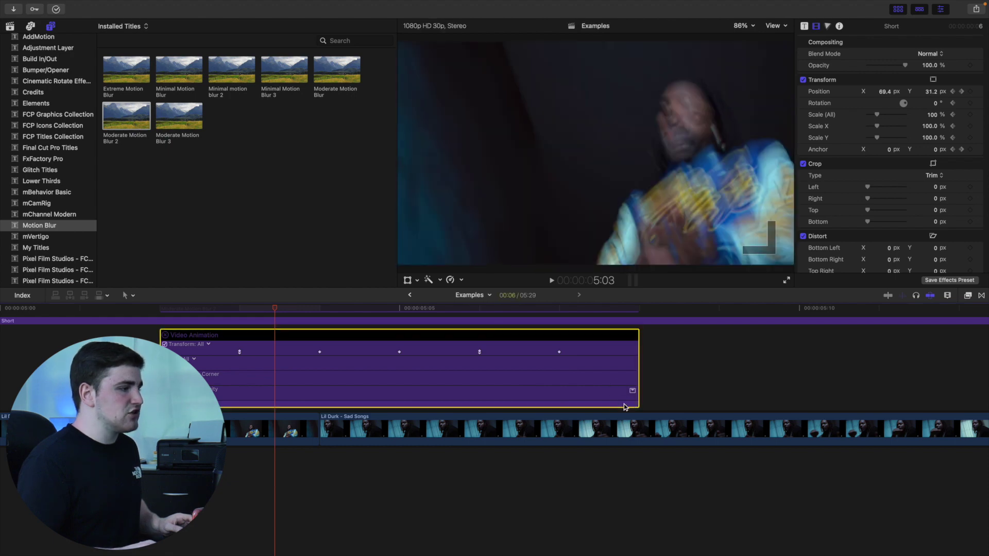
right_click(604, 405)
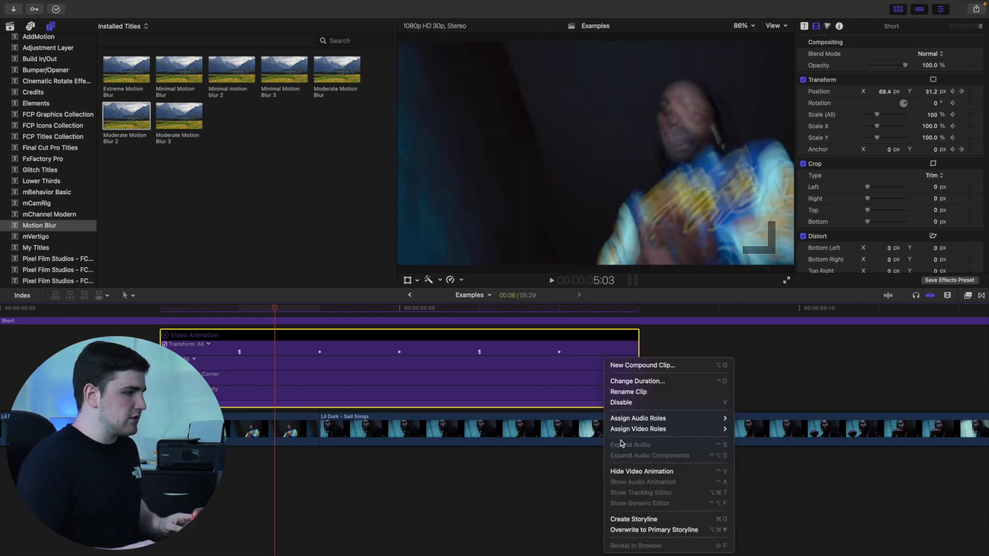
click(643, 472)
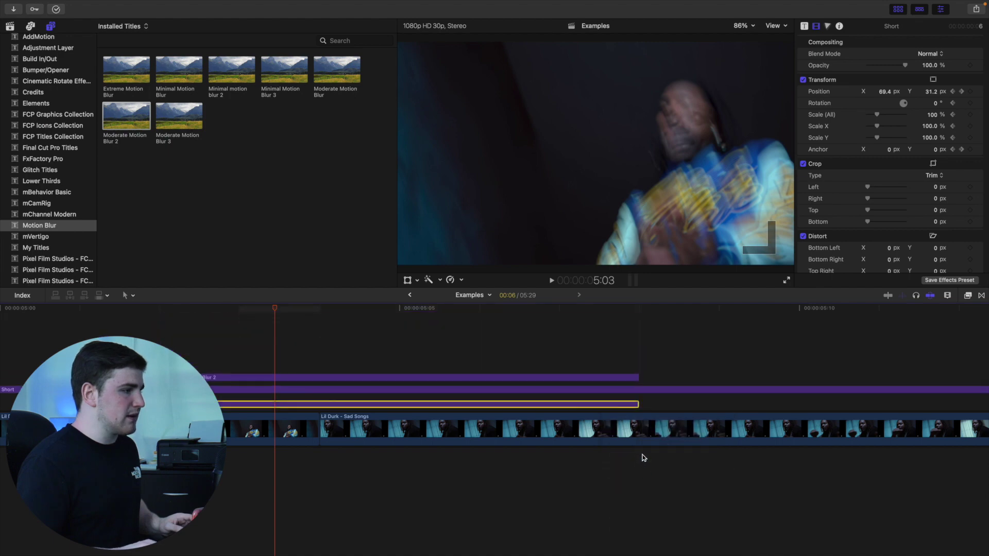
Extend the end of the camera shake layer to a duration of 8 frames and show its video animation.
drag(637, 405, 799, 405)
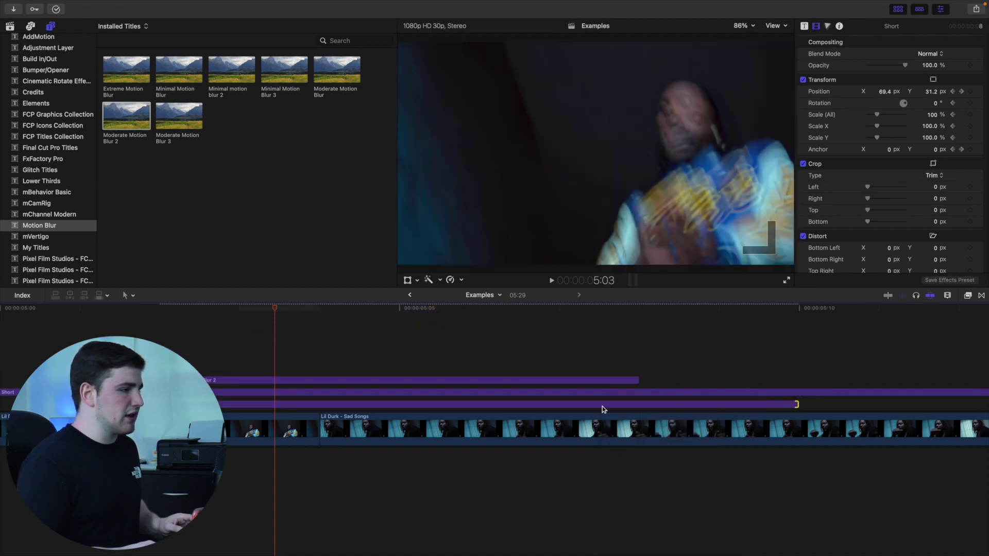
click(550, 406)
right_click(550, 407)
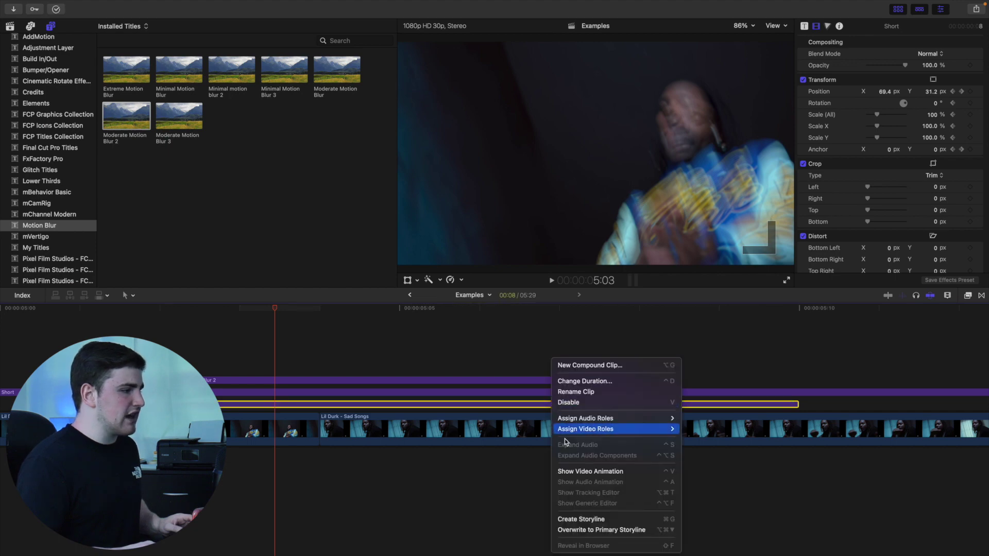
click(577, 471)
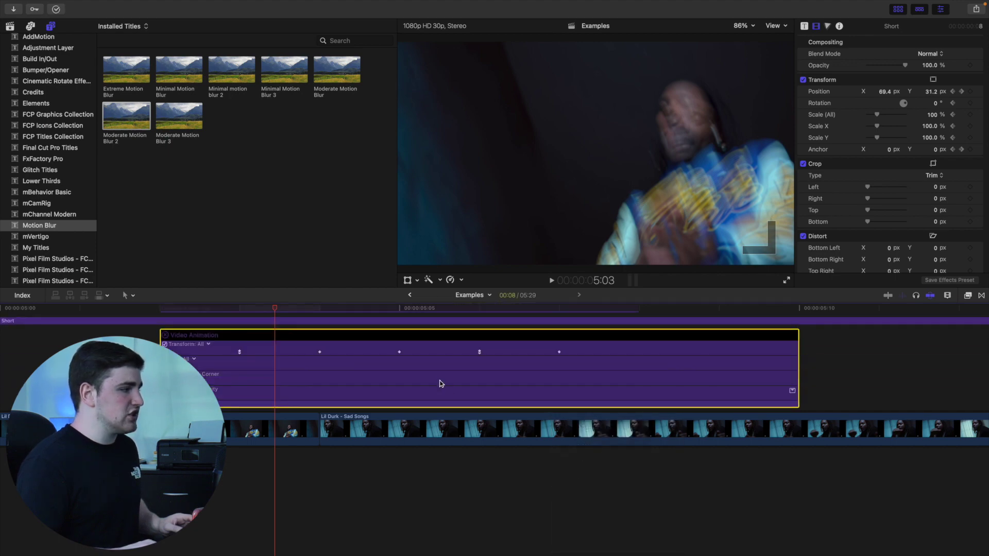
Slow the camera shake's ending by moving the last Transform keyframe two frames later and the second-to-last keyframe one frame later.
click(559, 352)
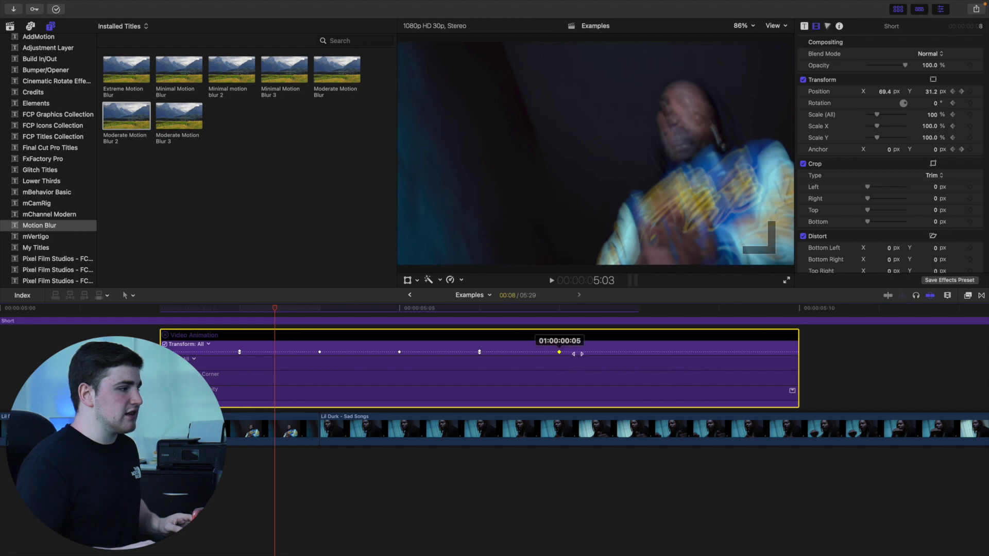
drag(641, 357, 654, 357)
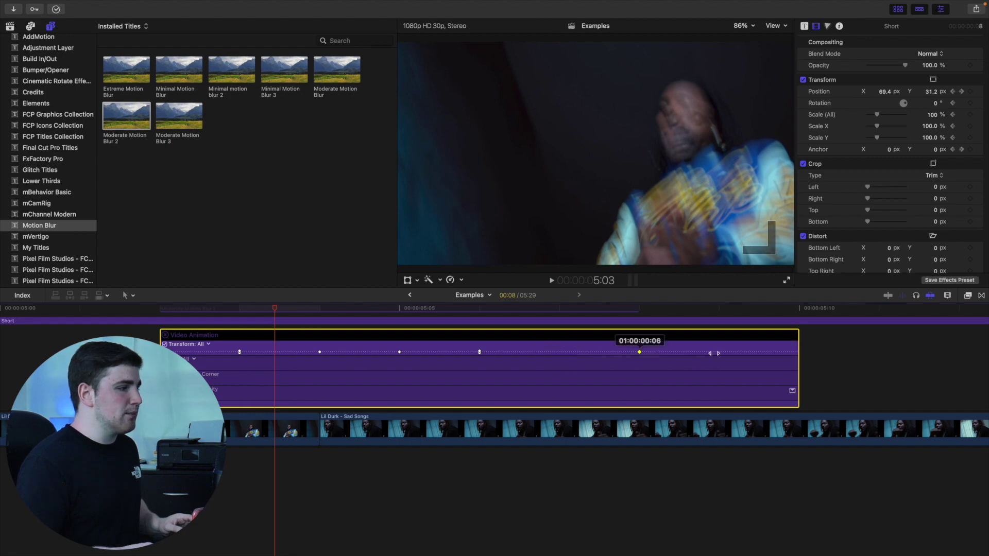
drag(714, 353, 718, 353)
drag(480, 353, 546, 359)
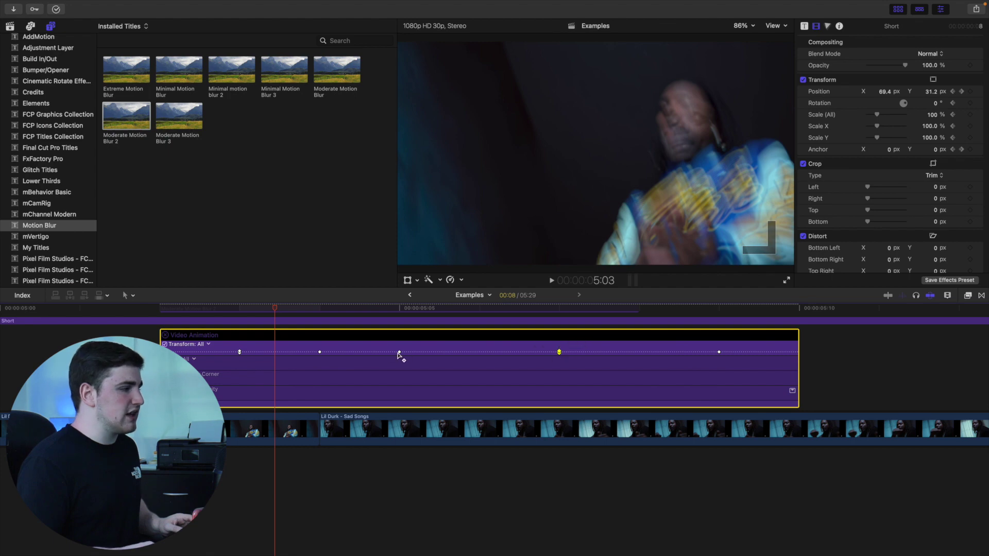
drag(400, 353, 444, 360)
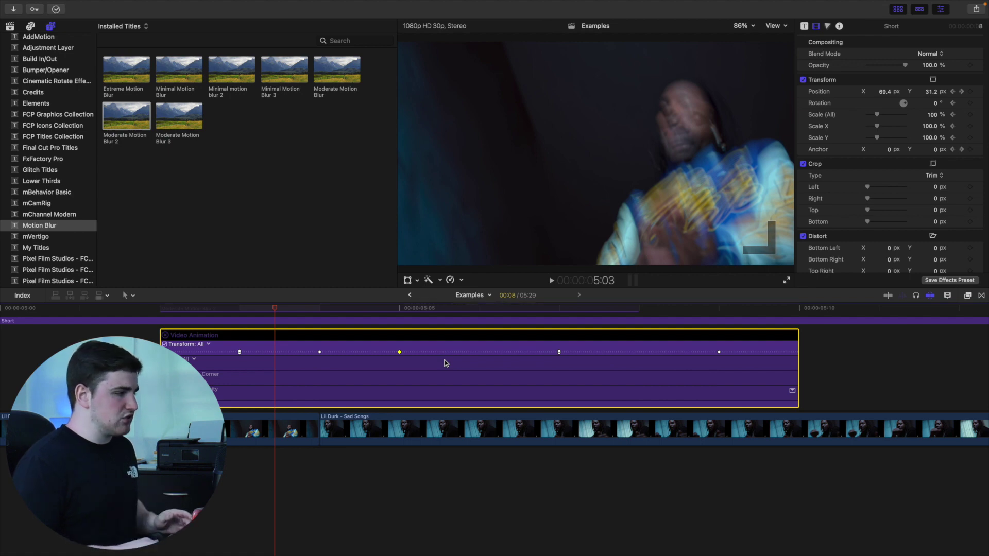
Hide the camera shake layer's video animation.
key(Right)
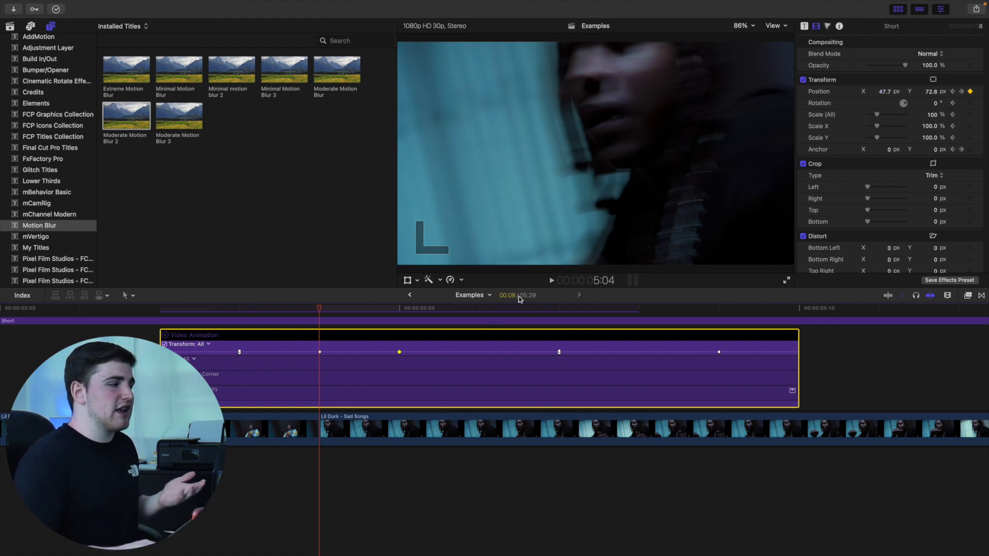
right_click(428, 402)
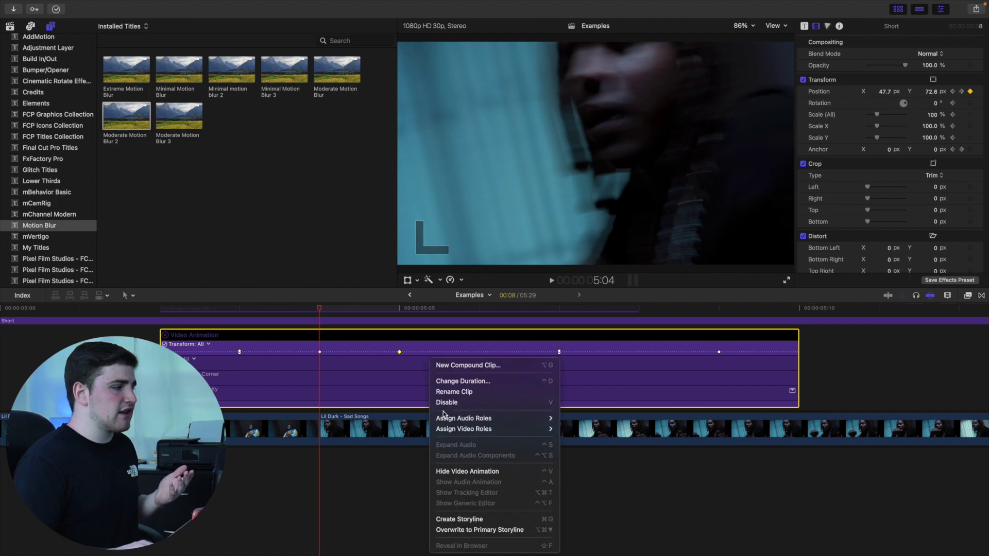
click(485, 473)
Replay the cut from 4:21 to review the retimed camera shake.
key(super+minus)
key(super+minus)
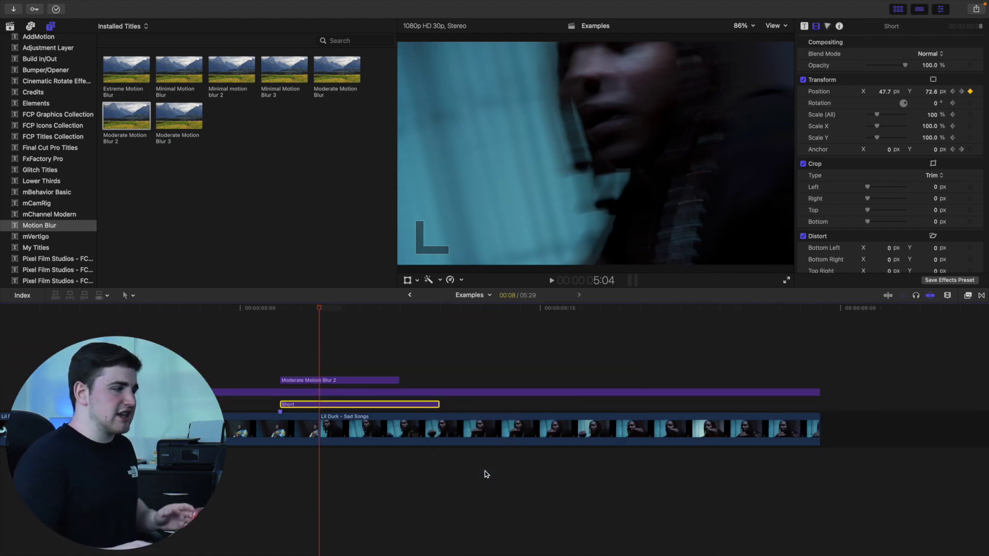
click(59, 325)
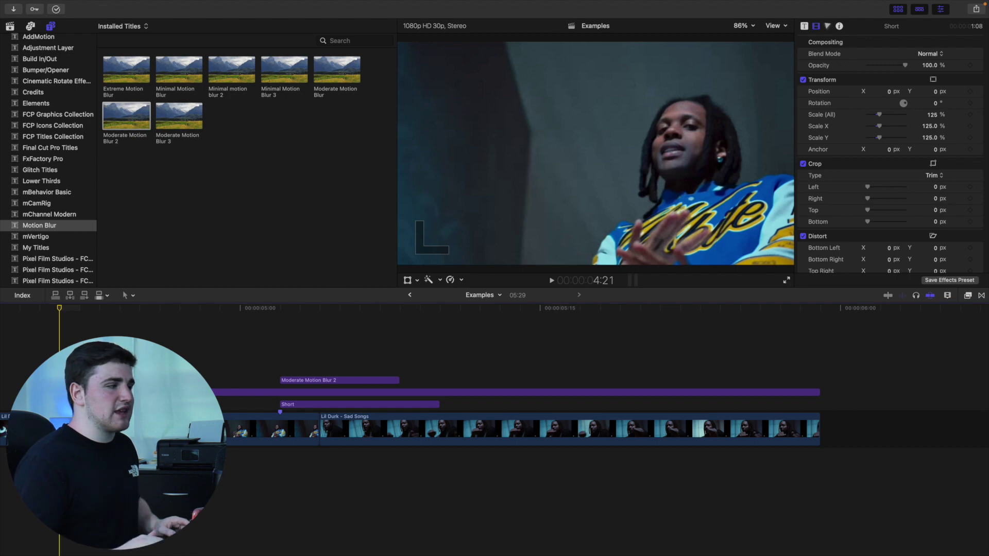
key(space)
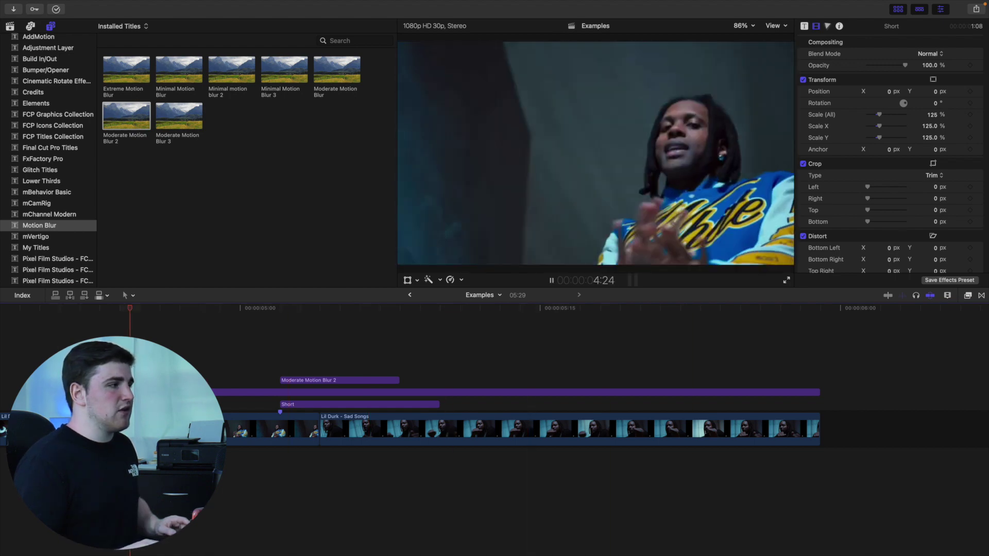
key(space)
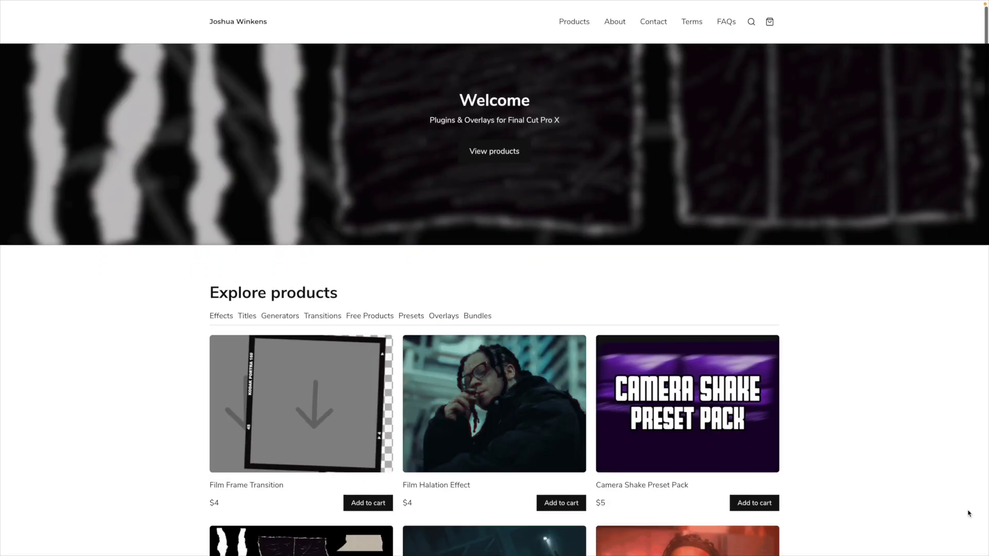
Browse the Explore products listing of Final Cut Pro plugins and overlays on the store website.
scroll(968, 514, down, 3)
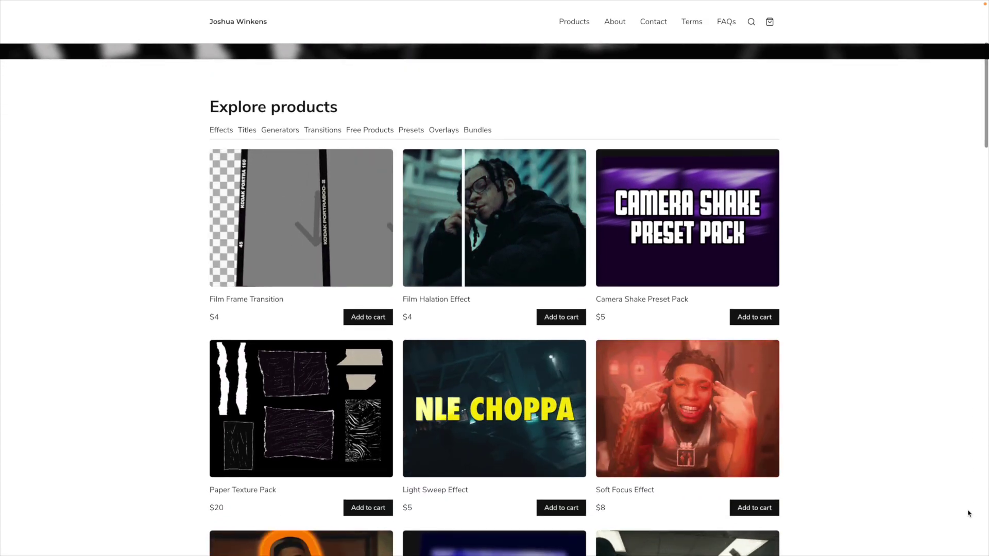
scroll(968, 513, down, 3)
scroll(968, 513, down, 1)
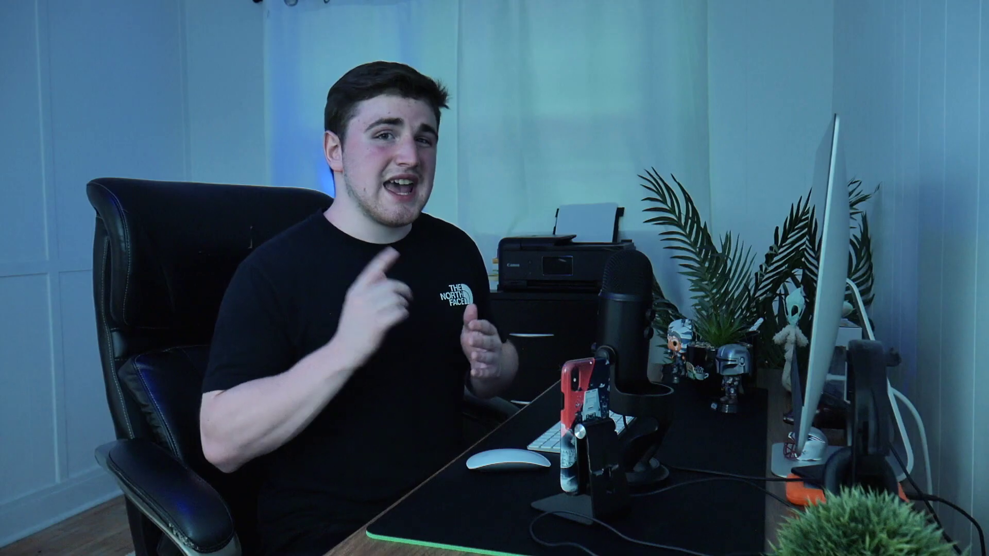